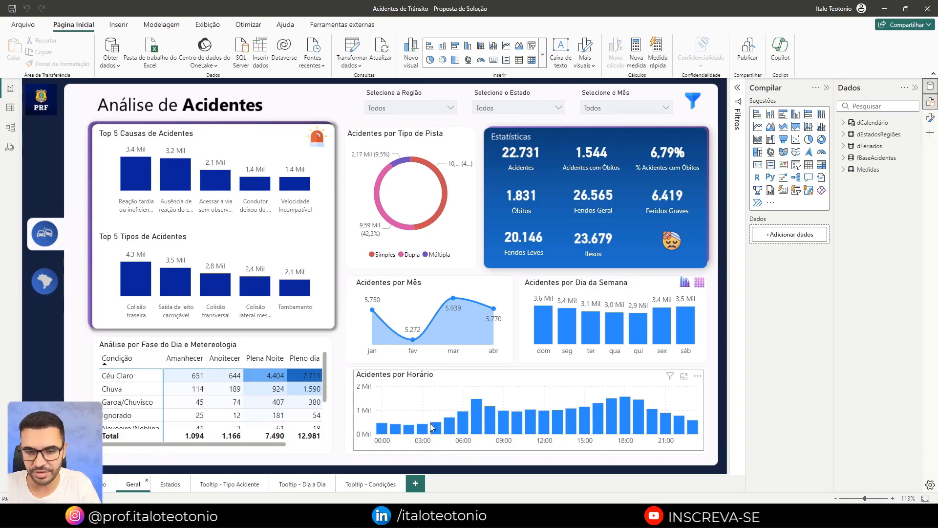
# Switch to ChatGPT and begin a prompt with "Estou criando um projeto no Power BI em que existem algumas análises geográficas, relacionadas aos estados brasileiros".
pyautogui.moveTo(447, 518)
pyautogui.click(505, 484)
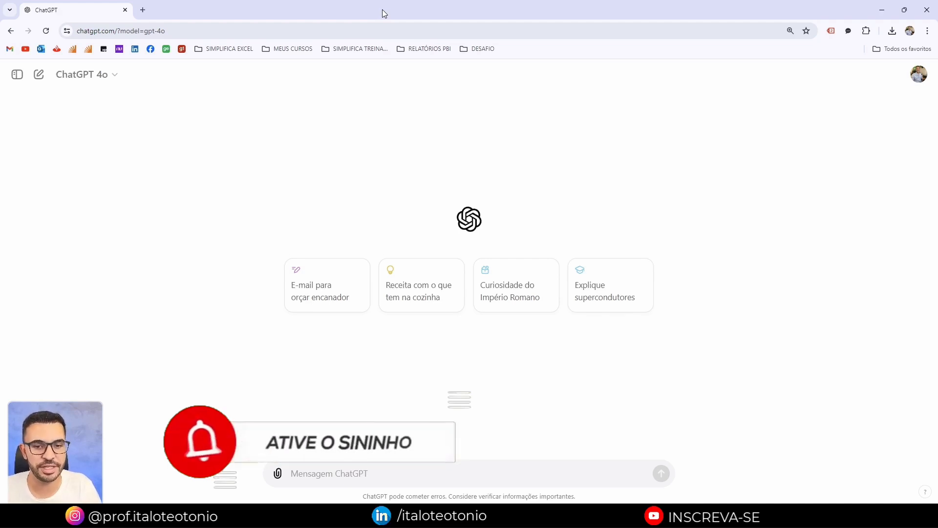
pyautogui.click(332, 467)
pyautogui.write('Estou criando um projeto no Power BI em que existem algumas análises geográf')
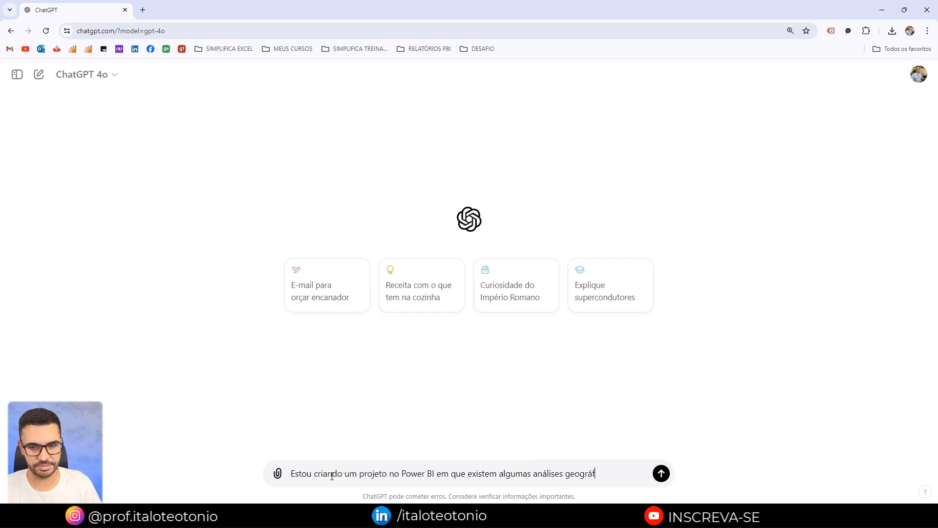
pyautogui.write('icas, rel')
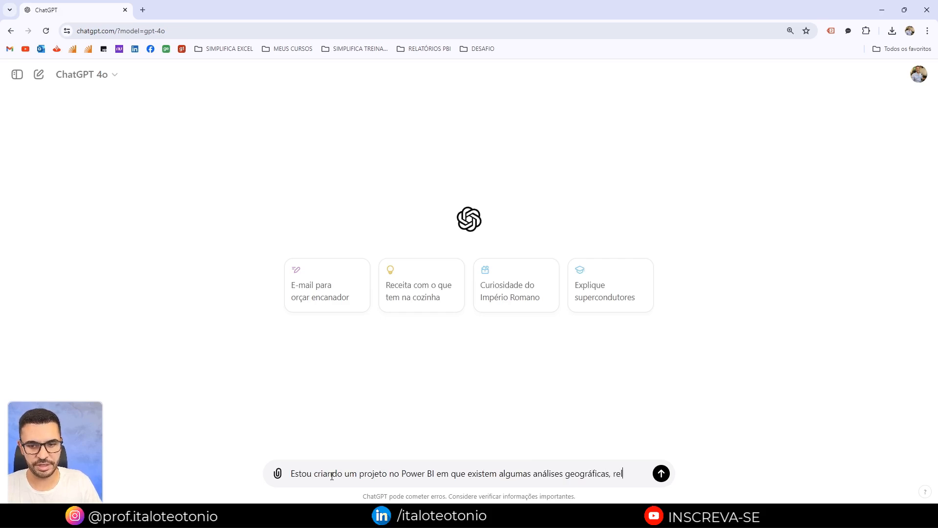
pyautogui.write('acionadas aos estad')
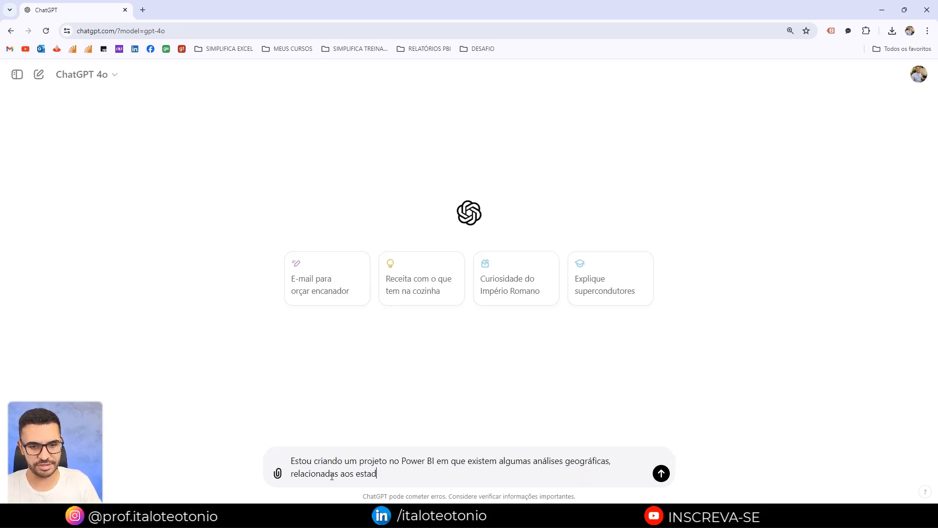
pyautogui.write('os brasileiros')
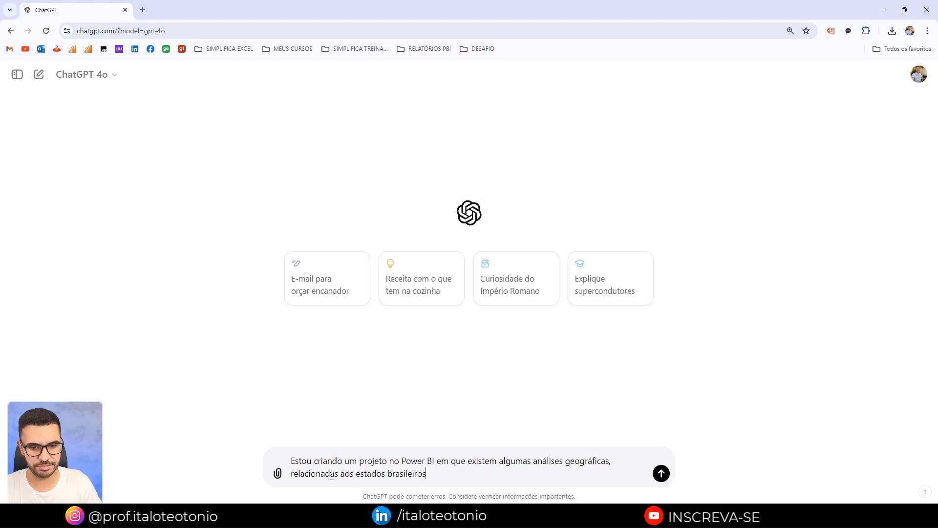
# Add "No meu projeto existe informações sobre os estados, apenas com a indicação da sigla de cada um. Por exemplo: MG, SP, etc." to the prompt.
pyautogui.write('. No meu projeto')
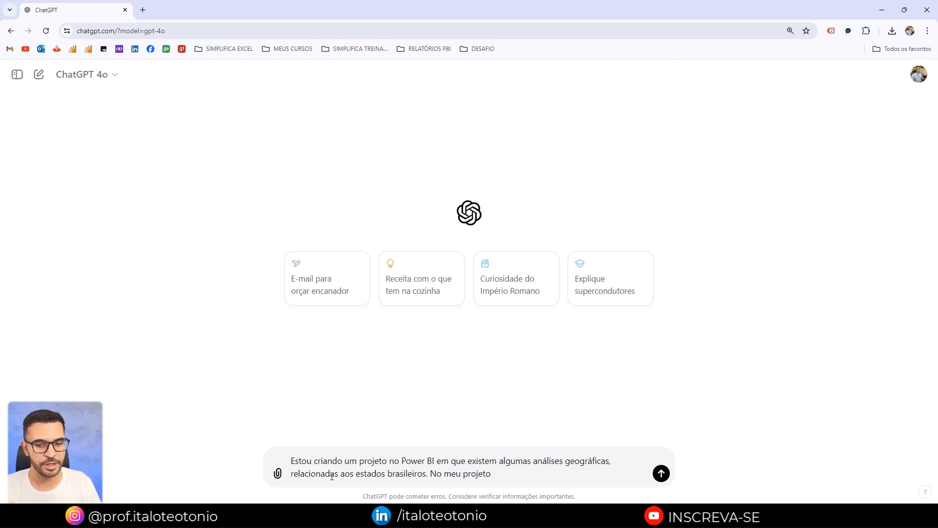
pyautogui.write('s')
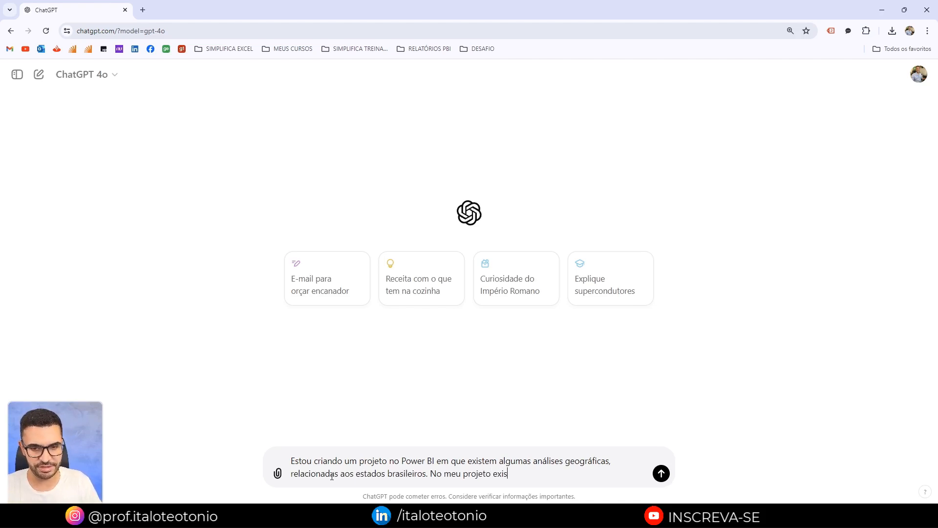
pyautogui.write('te informações sobre os estados, ap')
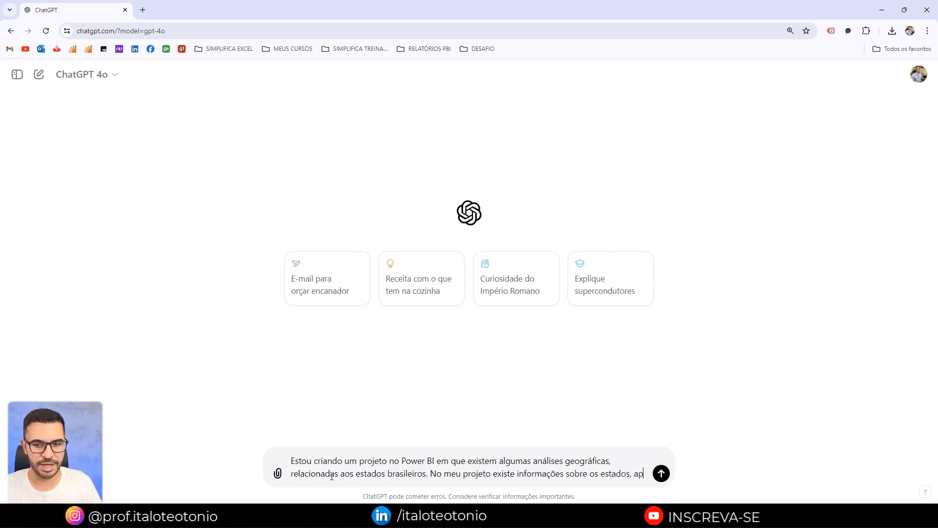
pyautogui.write('enas com a indi')
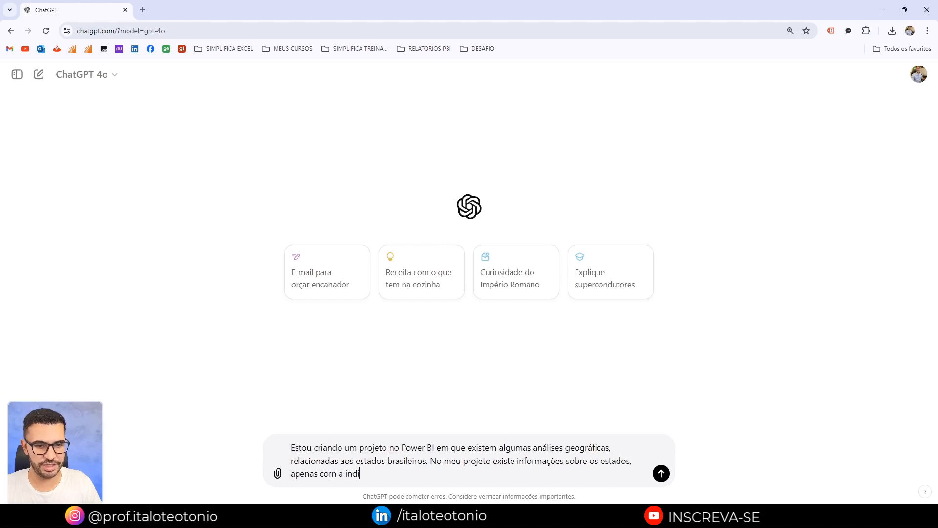
pyautogui.write('cação da sigla de cada um. Por exemplo: MG, SP, etc.')
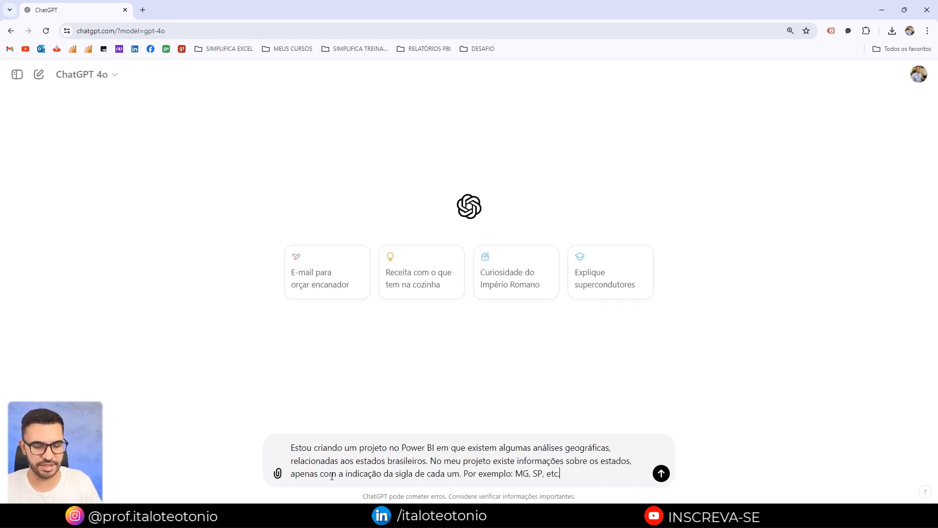
# Add a new paragraph: "Gostaria de uma tabela mais completa, que mostre a sigla do Estado, o Nome Completo do Estado e também a região.".
pyautogui.hotkey('shift', 'Return')
pyautogui.write('Gosta')
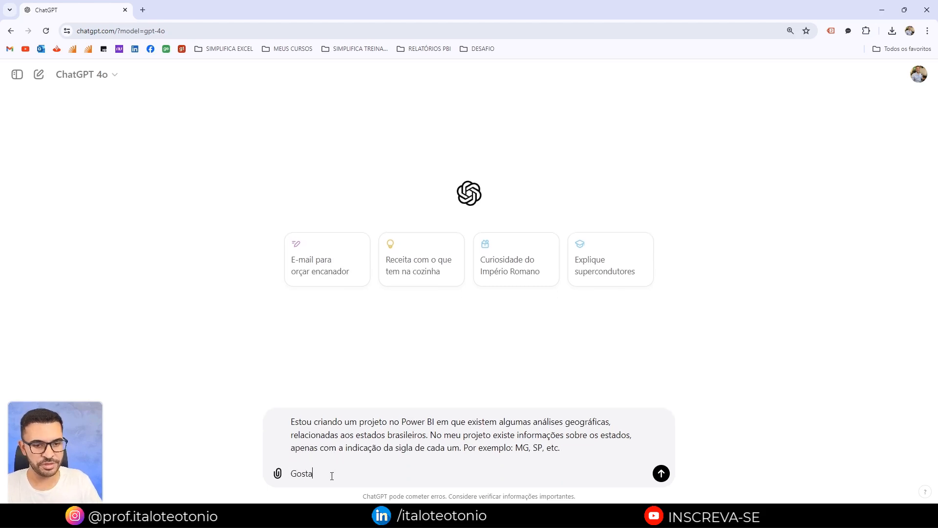
pyautogui.write('ria de uma tabela ')
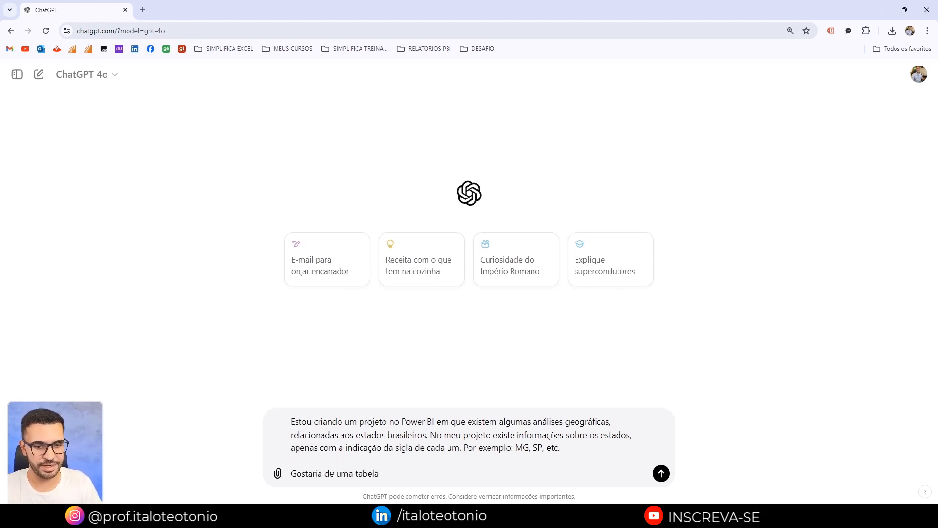
pyautogui.write('mais completa, que mostre a sig')
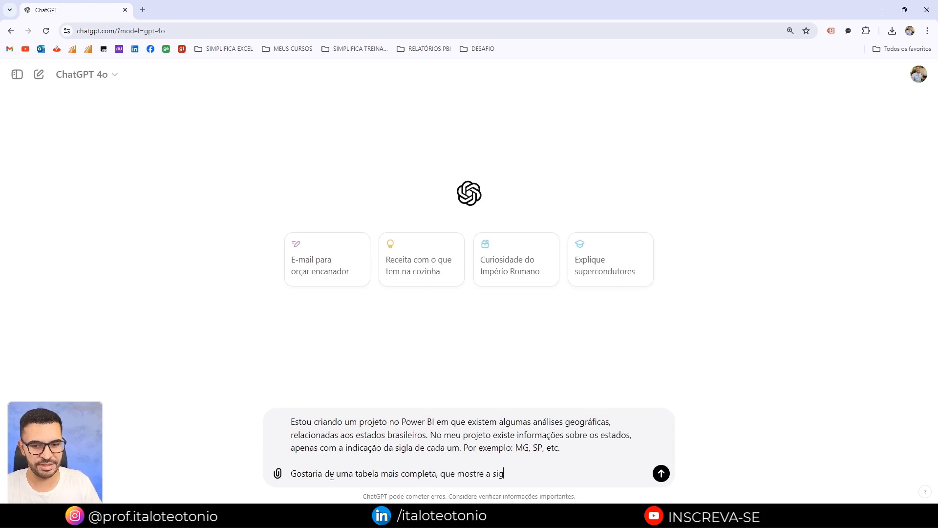
pyautogui.write('la do Estado')
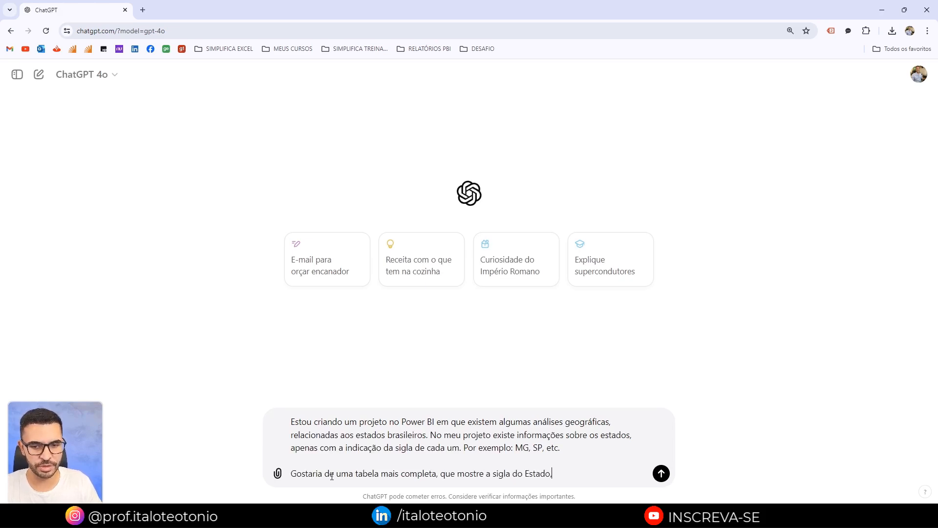
pyautogui.write(', o n')
pyautogui.press('BackSpace')
pyautogui.write('No')
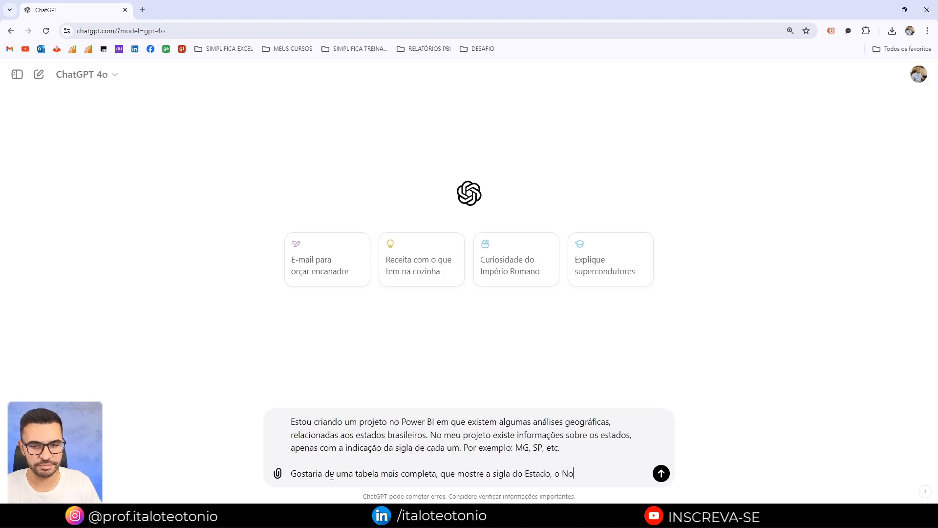
pyautogui.write('me Completo do Es')
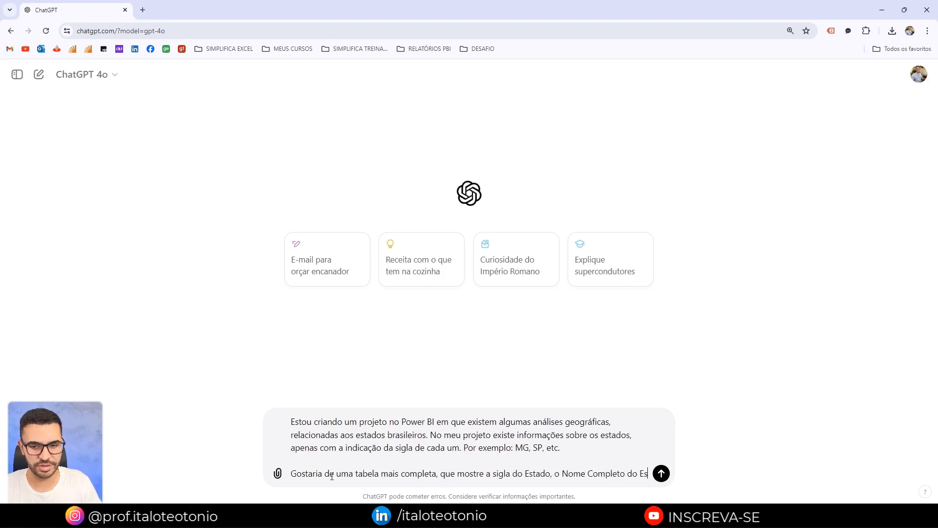
pyautogui.write('tado e também a região.')
# Add a separate paragraph with the example "Por exemplo: MG - Minas Gerais - Sudeste." to the prompt.
pyautogui.hotkey('shift', 'Return')
pyautogui.hotkey('shift', 'Return')
pyautogui.write('Por exemp')
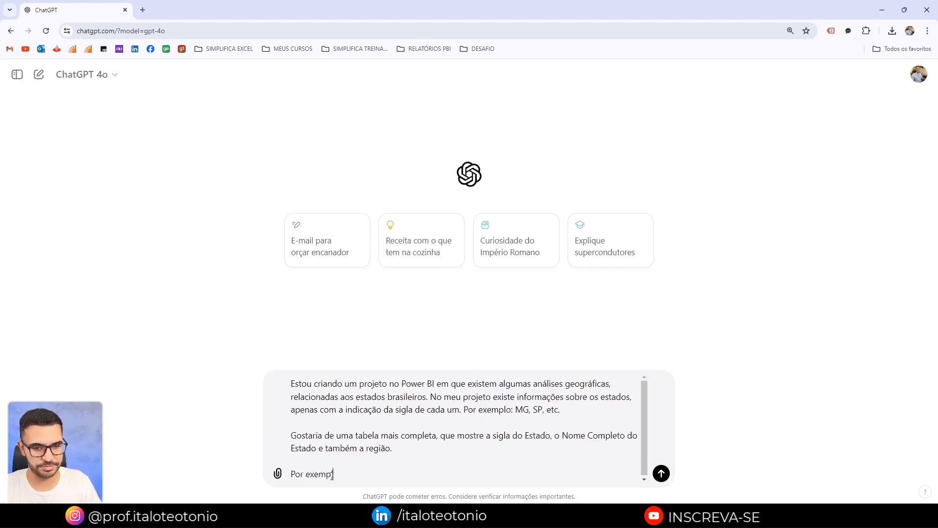
pyautogui.write('lo: MG')
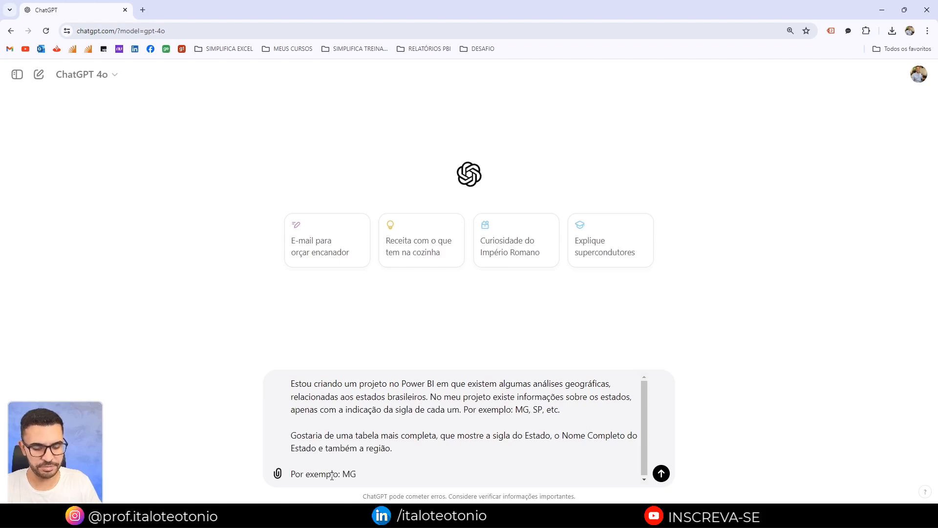
pyautogui.write(' - Minas Ge')
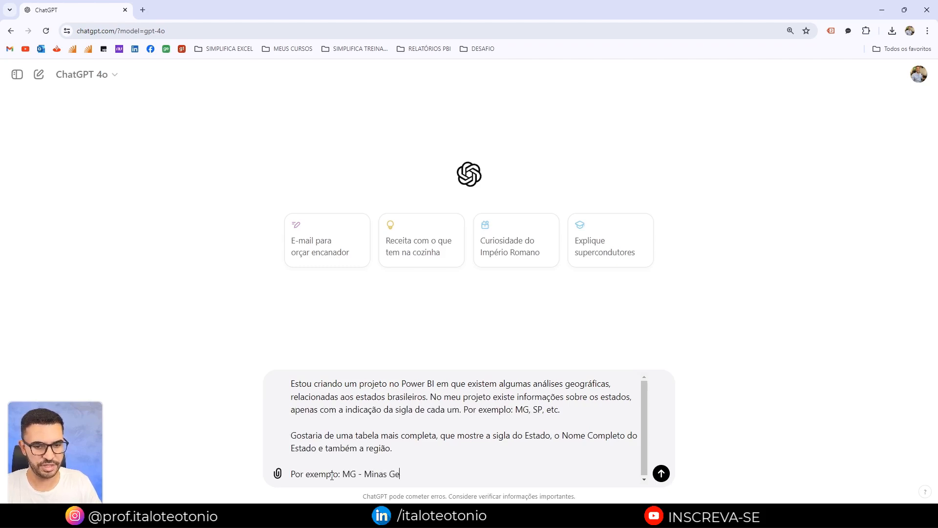
pyautogui.write('rais - Sudeste.')
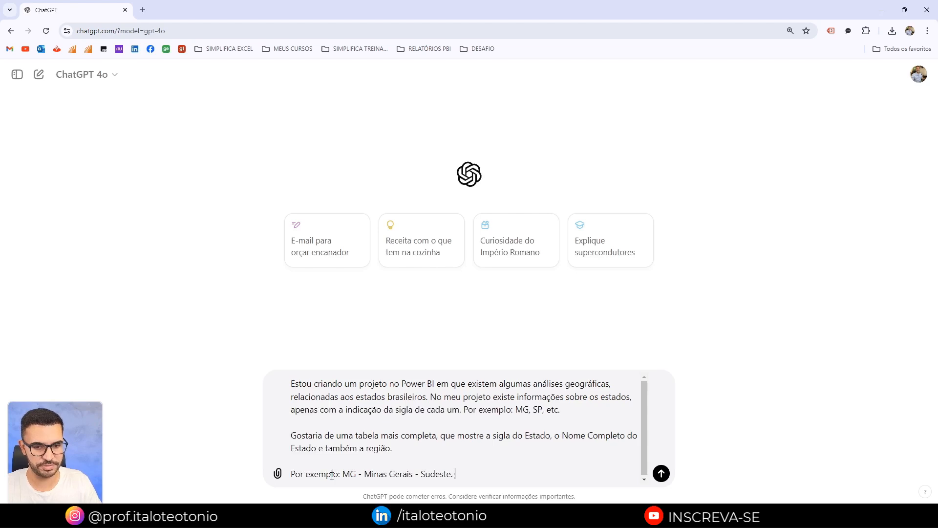
# End the prompt with a separate paragraph "Me ajude com esta estruturação." and send it.
pyautogui.hotkey('shift', 'Return')
pyautogui.hotkey('shift', 'Return')
pyautogui.write('Me ajude com esta i')
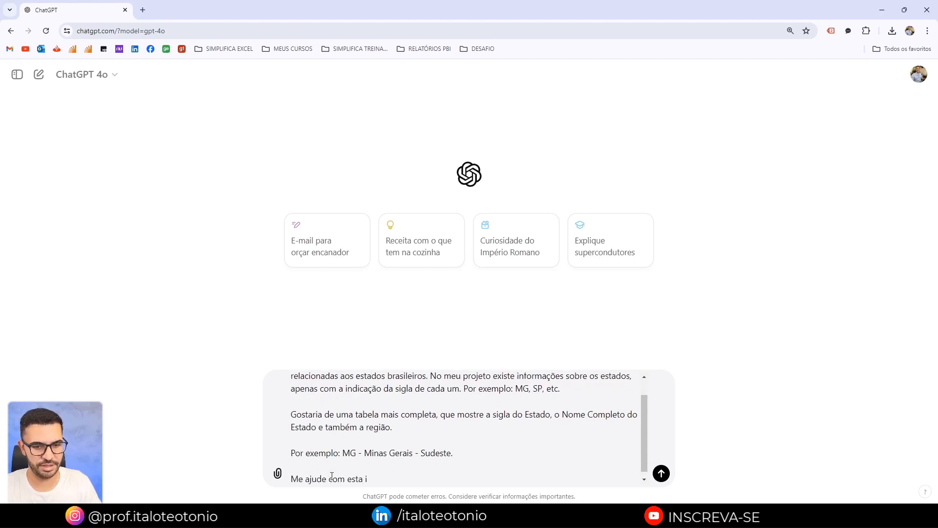
pyautogui.press('BackSpace')
pyautogui.write('estruturação.')
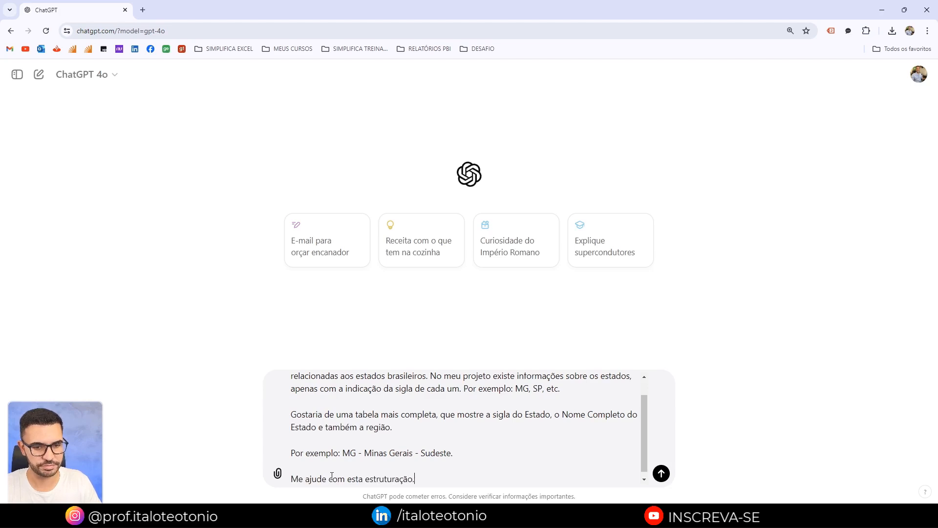
pyautogui.press('Return')
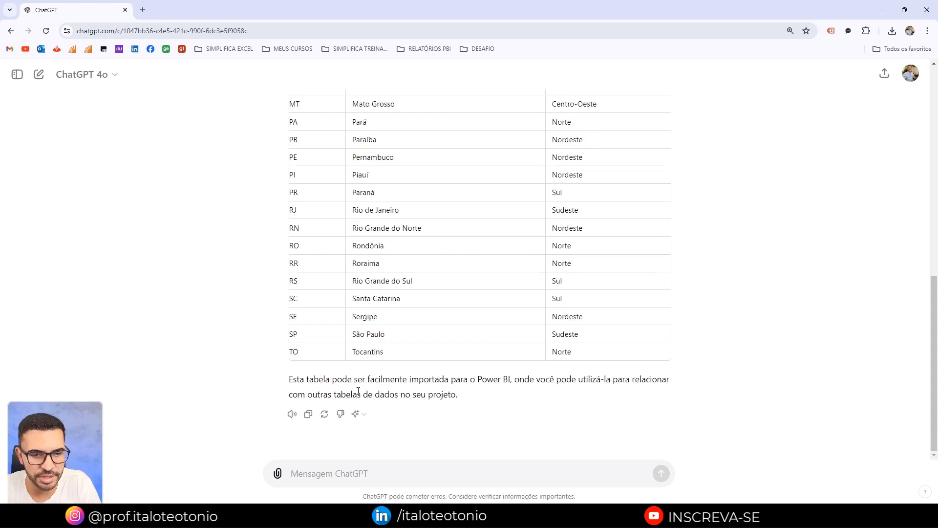
# Review the generated states table and send the follow-up "É possível me entregar esta tabela no formato CSV".
pyautogui.scroll(8, 546, 377)
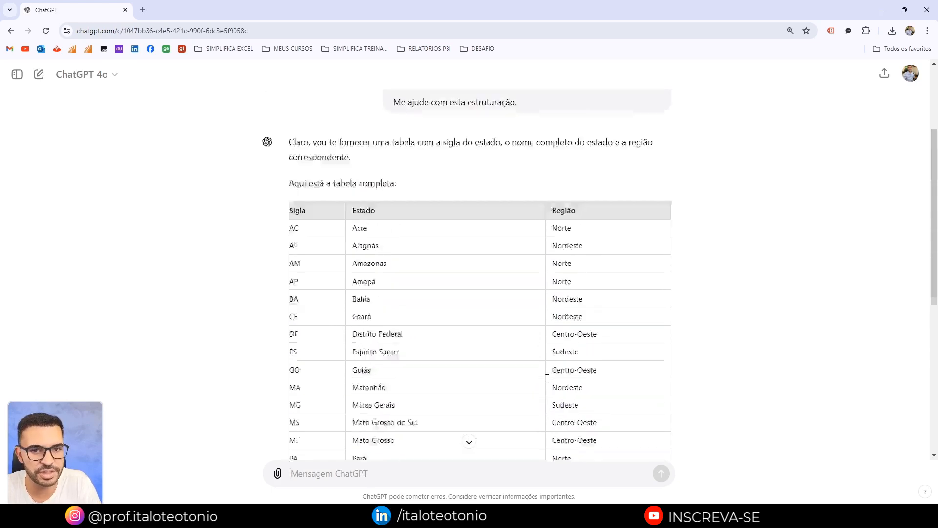
pyautogui.scroll(-6, 548, 381)
pyautogui.scroll(-2, 546, 377)
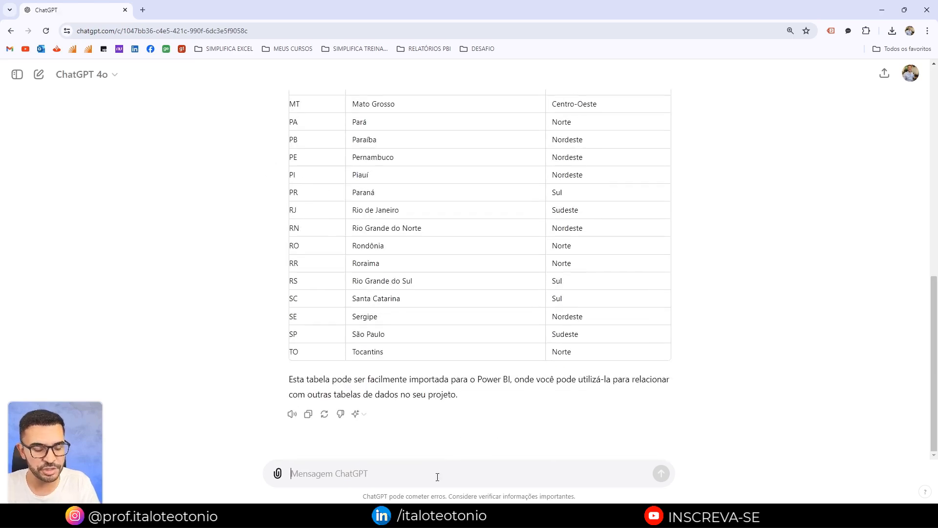
pyautogui.write('É pos')
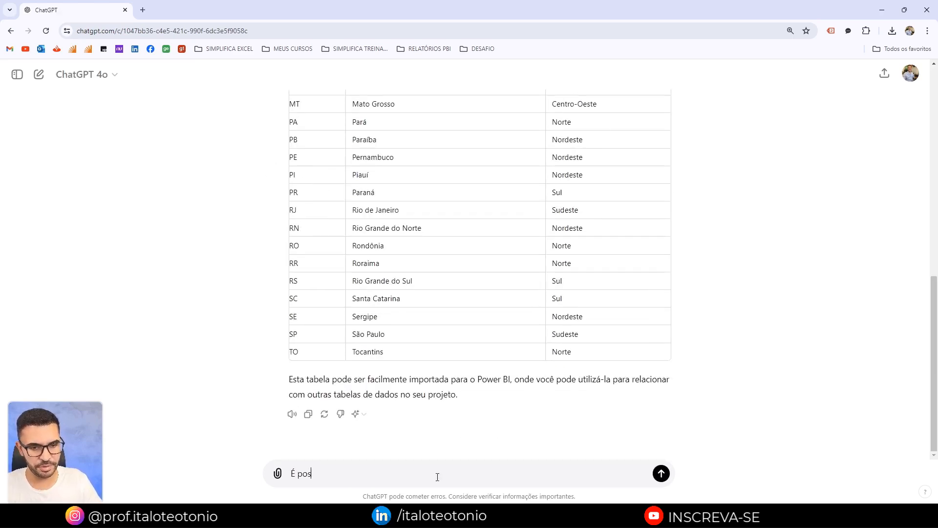
pyautogui.write('sível me entregar esta tabela no fomrmato CSV')
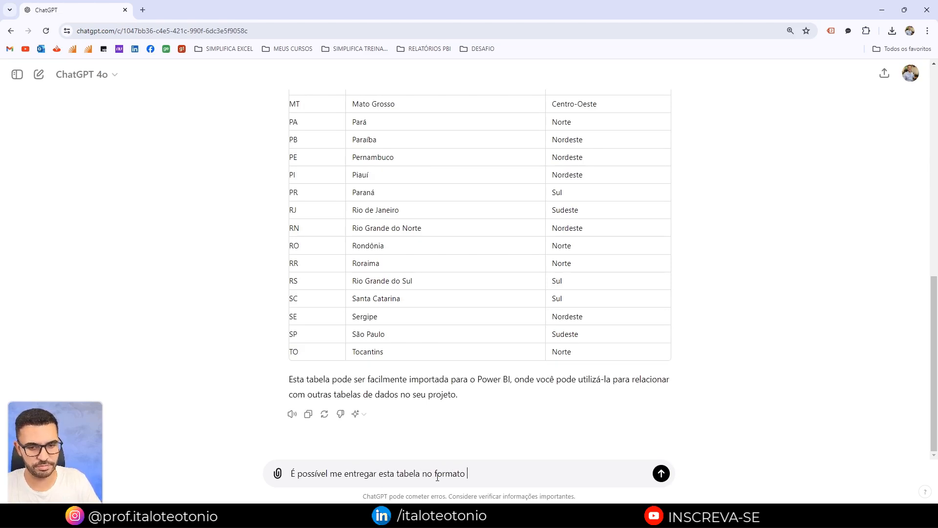
pyautogui.press('Return')
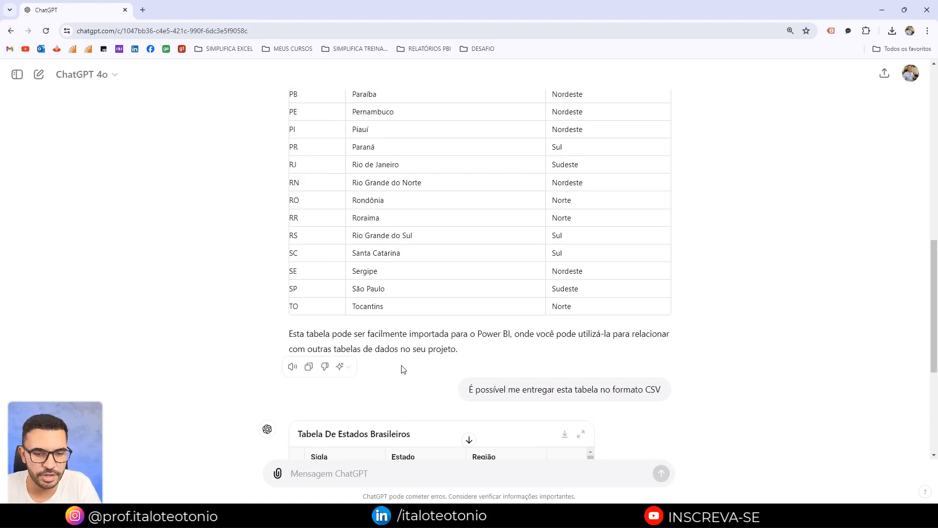
# Download the estados_brasileiros.csv file from the reply and open it in Excel.
pyautogui.scroll(-3, 408, 323)
pyautogui.scroll(-2, 647, 305)
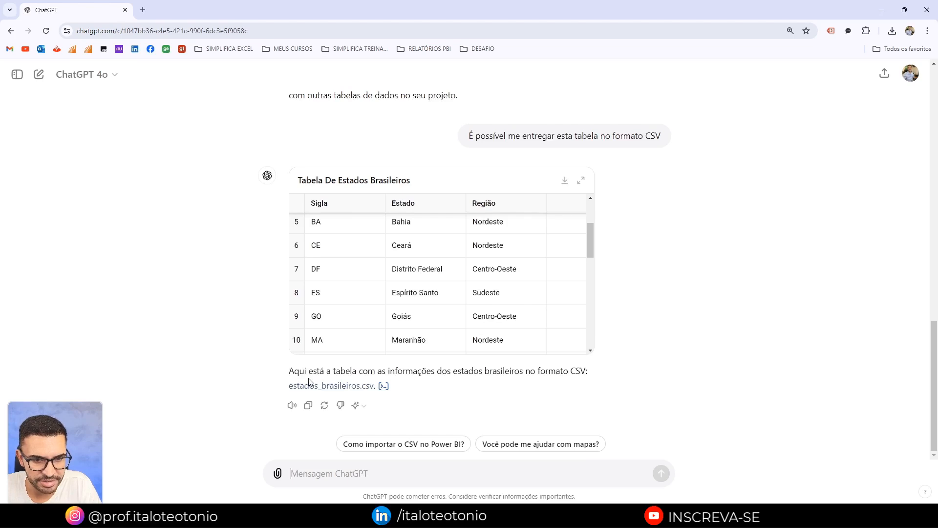
pyautogui.click(353, 387)
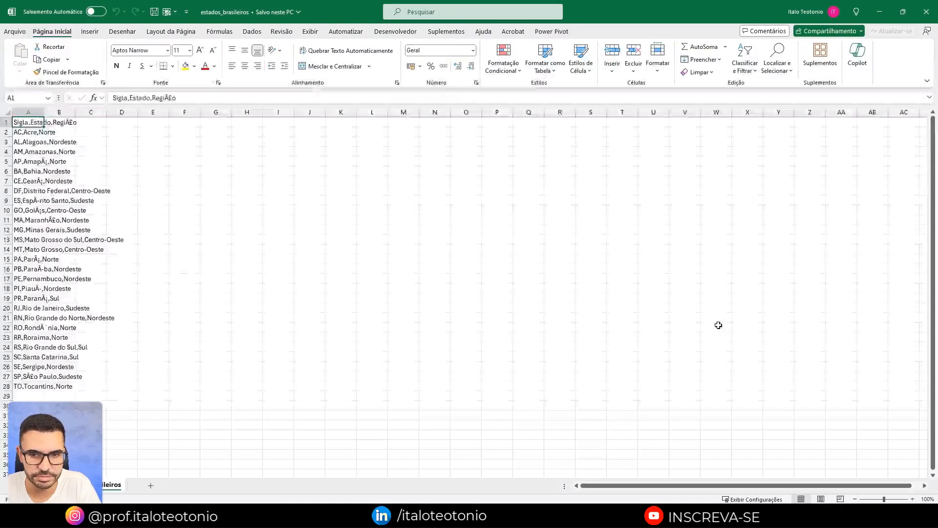
# Fit column A's width to its contents and inspect how the separators and accented characters appear in the rows.
pyautogui.click(40, 110)
pyautogui.doubleClick(44, 110)
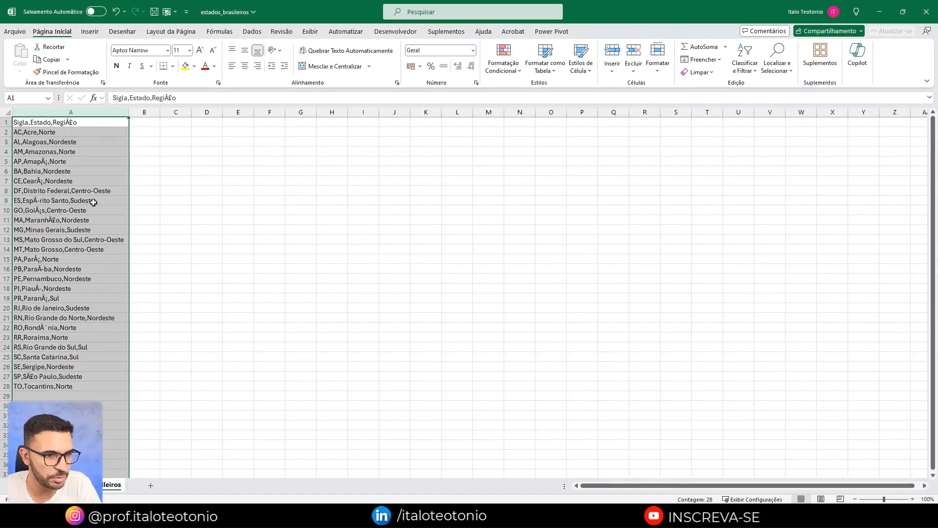
pyautogui.scroll(3, 77, 282)
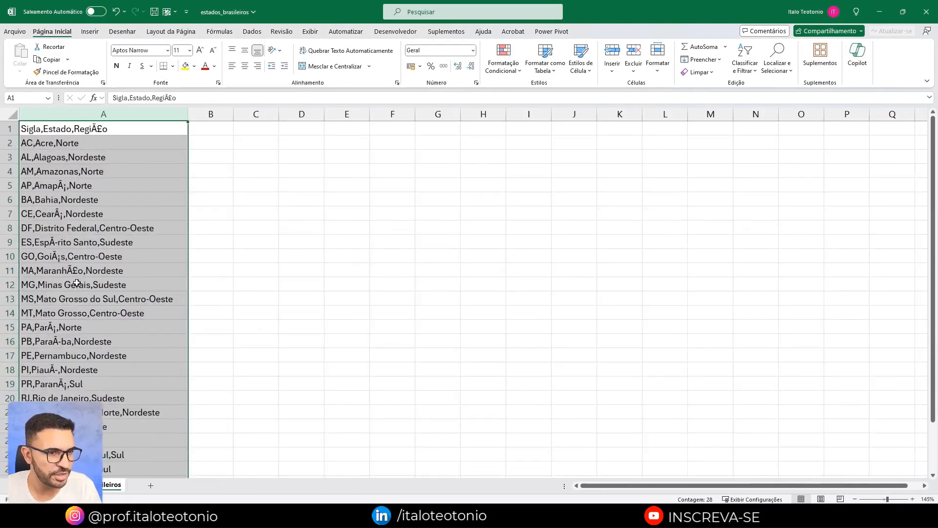
pyautogui.scroll(1, 78, 283)
pyautogui.click(73, 224)
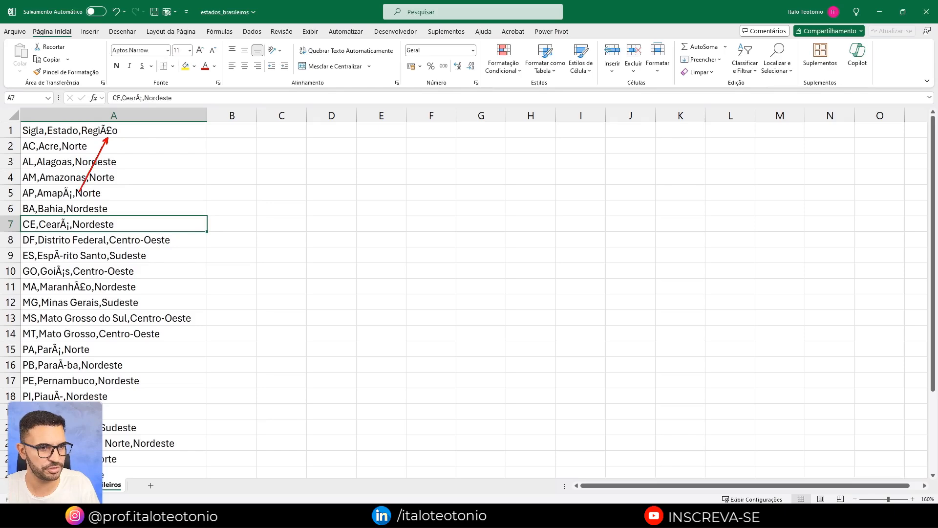
# Switch back to ChatGPT and begin a reply with "Ótimo! Mas esta tabela está com problemas nos caracteres que possuem acentos".
pyautogui.click(879, 11)
pyautogui.write('Ó')
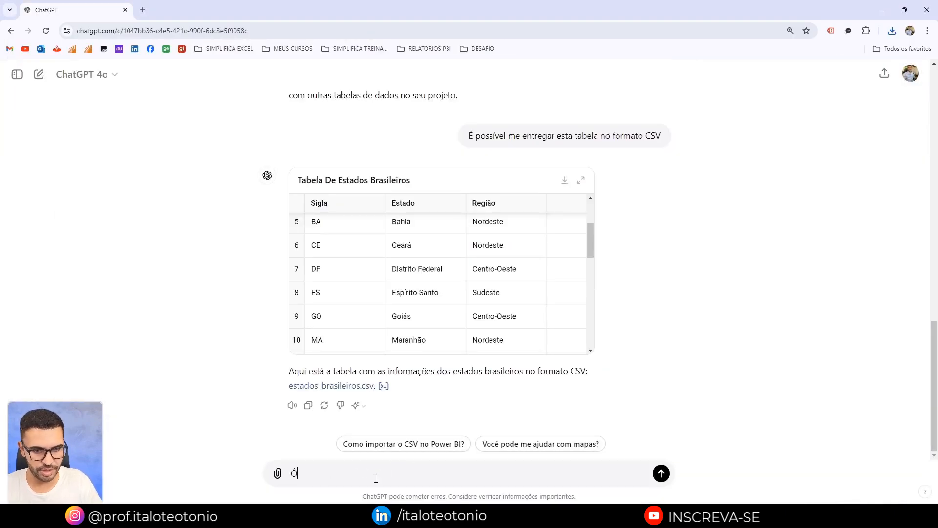
pyautogui.write('timo! Mas esta')
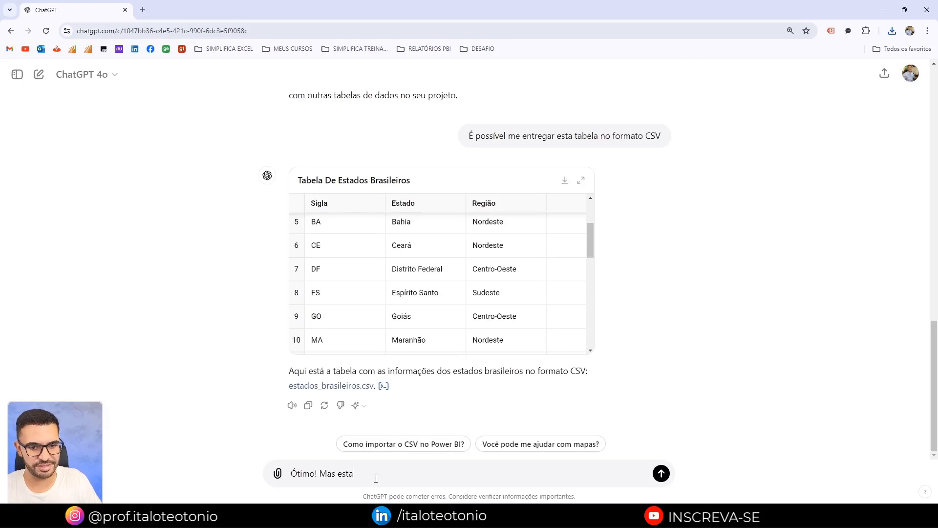
pyautogui.write(' tabela está com')
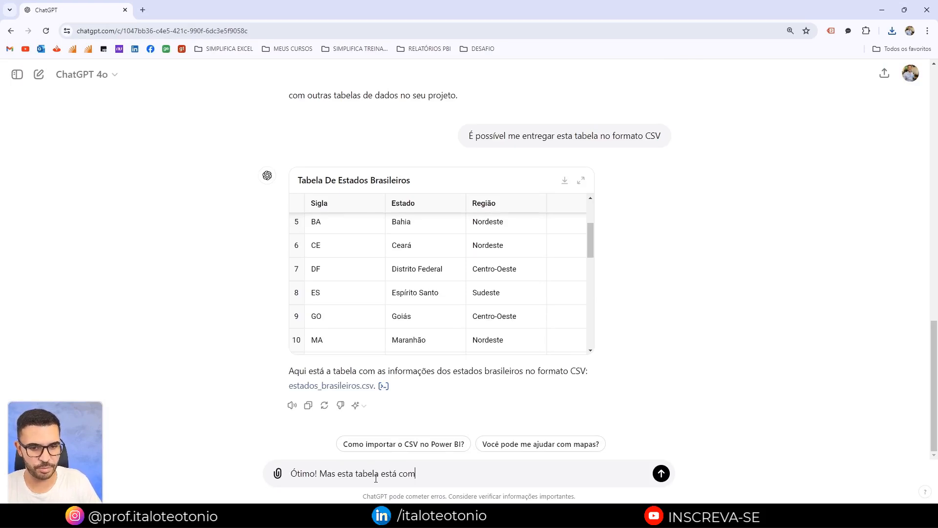
pyautogui.write(' problemas nos caracteres que possuem acentos')
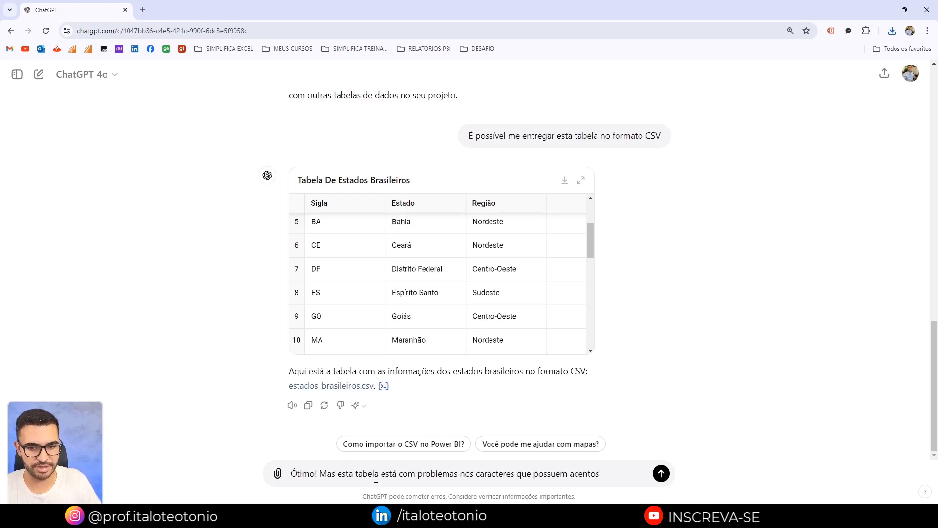
# Continue with "Você poderia corrigí-la para evitar estes problemas, ajustando o formato do arquivo para PT-BR, de forma a reconhecer os acentos." and send it.
pyautogui.write('. Você poderia c')
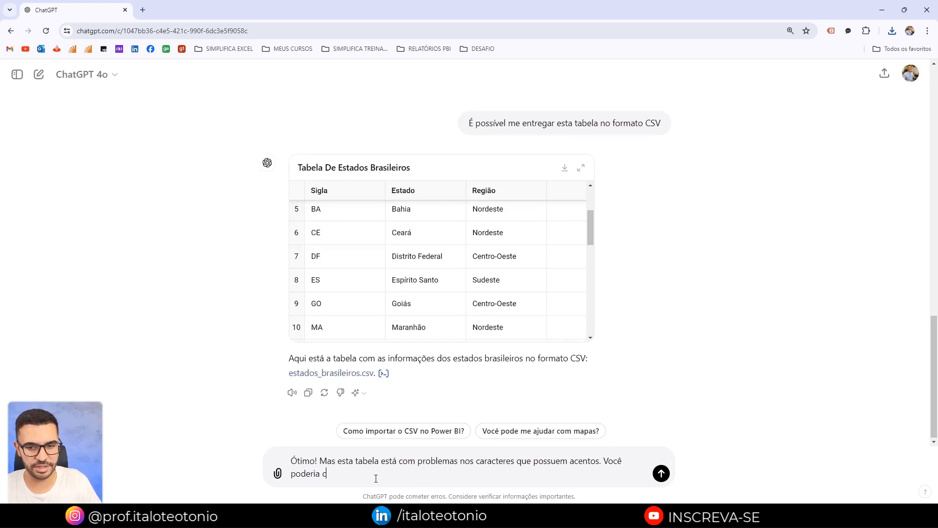
pyautogui.write('orrigí-la para')
pyautogui.write('itar')
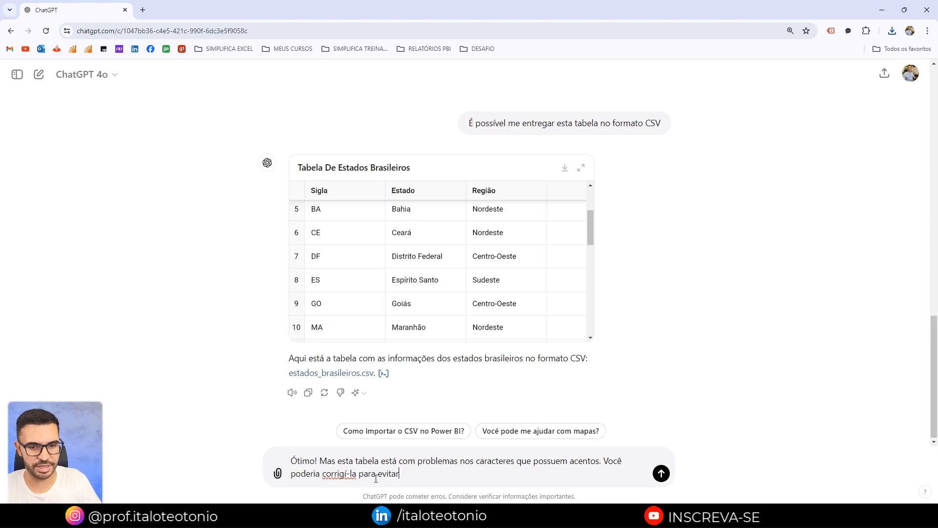
pyautogui.write(' estes problemas, a')
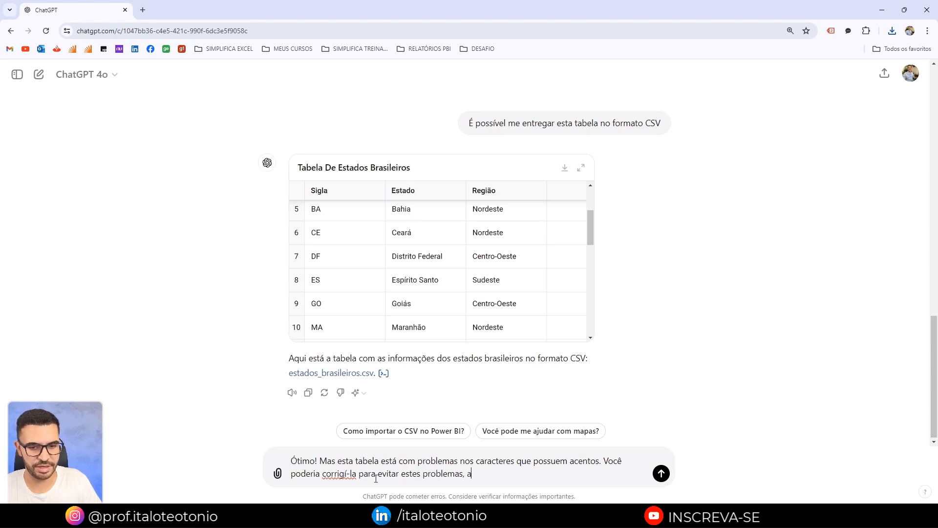
pyautogui.write('justando o formato do arquivo para ')
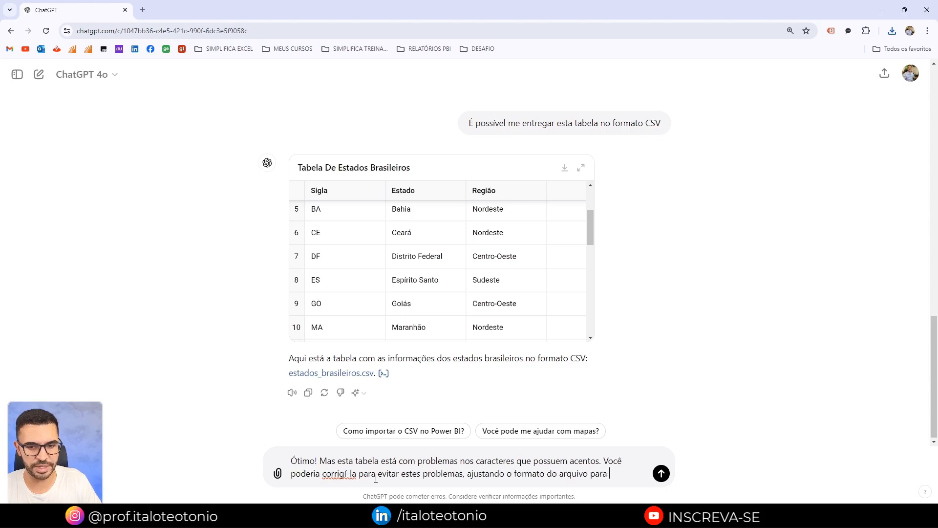
pyautogui.write('PT-BR, de forma a recon')
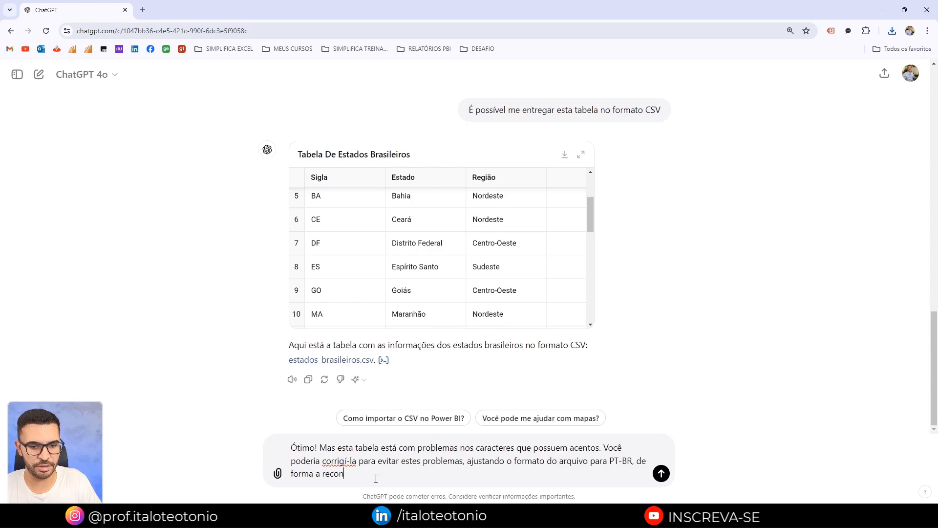
pyautogui.write('hecer os acentos.')
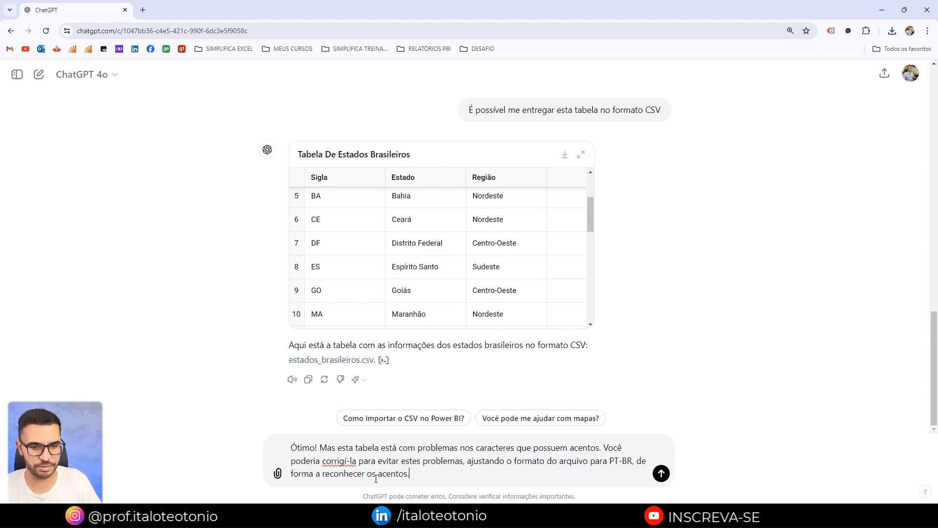
pyautogui.press('Return')
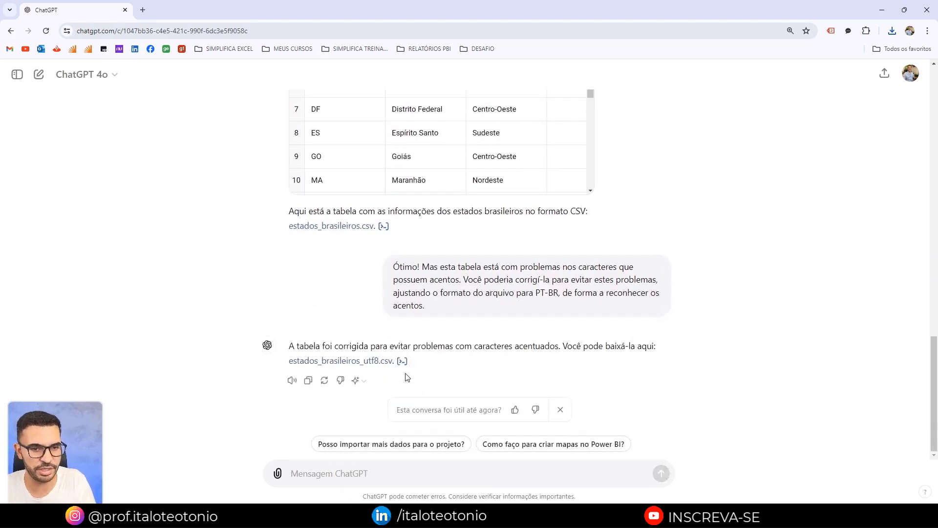
# Download the corrected estados_brasileiros_utf8.csv file, check its accented characters in Excel and close the workbook.
pyautogui.click(371, 363)
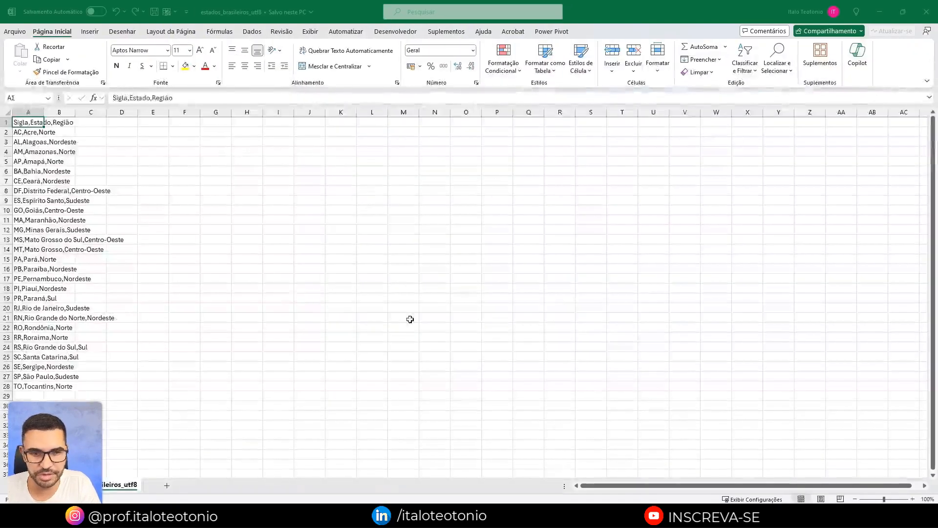
pyautogui.scroll(2, 58, 169)
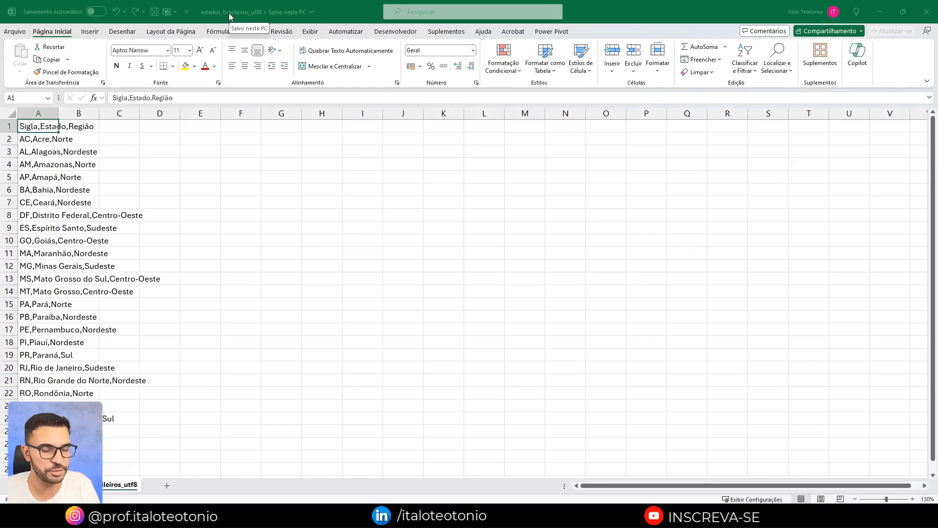
pyautogui.click(925, 15)
# Switch to the untitled Power BI accident report and open its data in the Power Query Editor.
pyautogui.moveTo(447, 516)
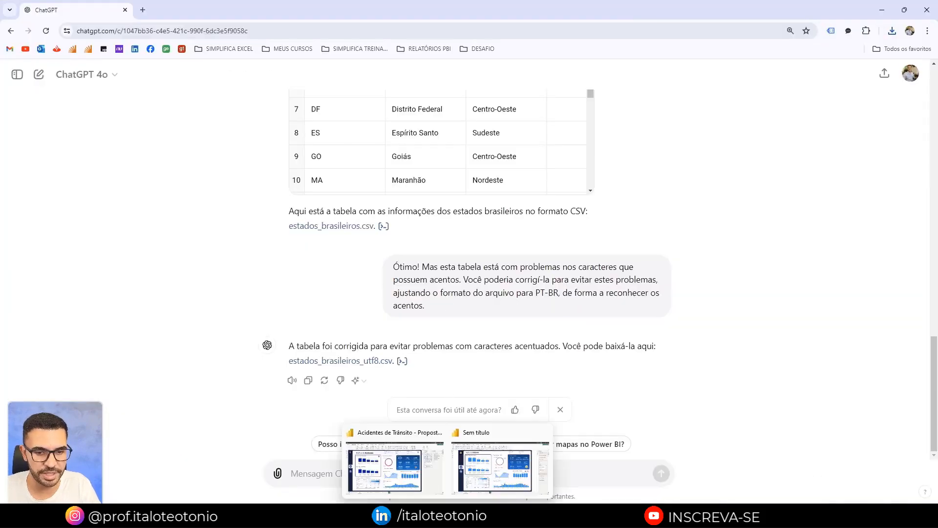
pyautogui.moveTo(426, 488)
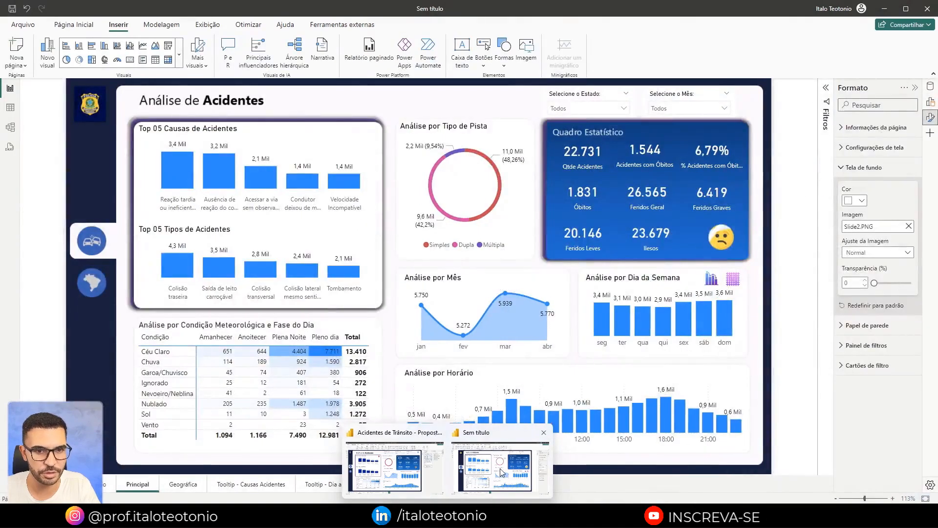
pyautogui.click(500, 468)
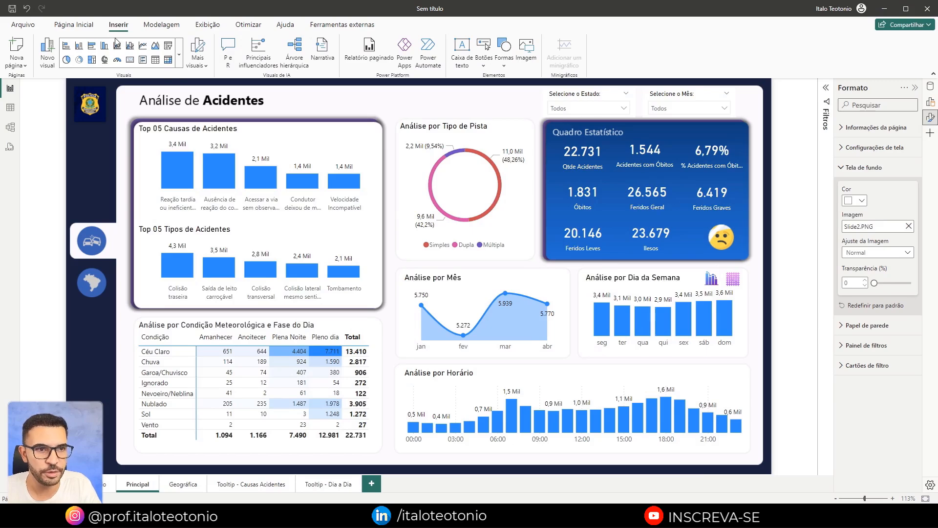
pyautogui.click(73, 25)
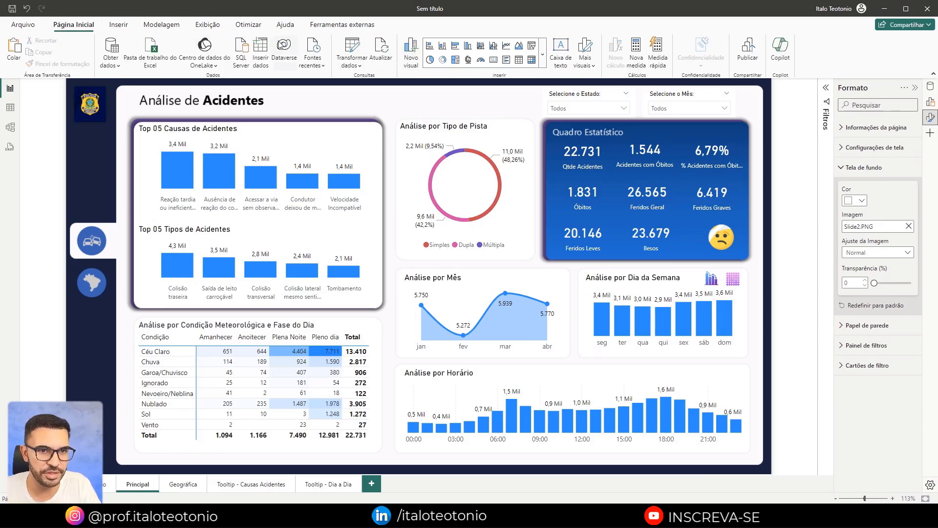
pyautogui.click(345, 49)
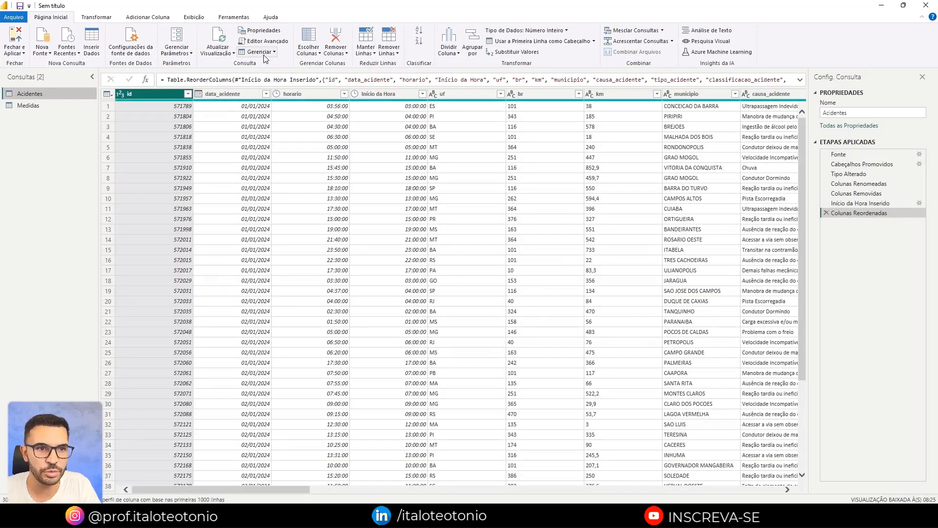
# Import estados_brasileiros_utf8.csv from the DESAFIO DE ACIDENTES DE TRANSITO folder as a new Text/CSV source.
pyautogui.click(48, 53)
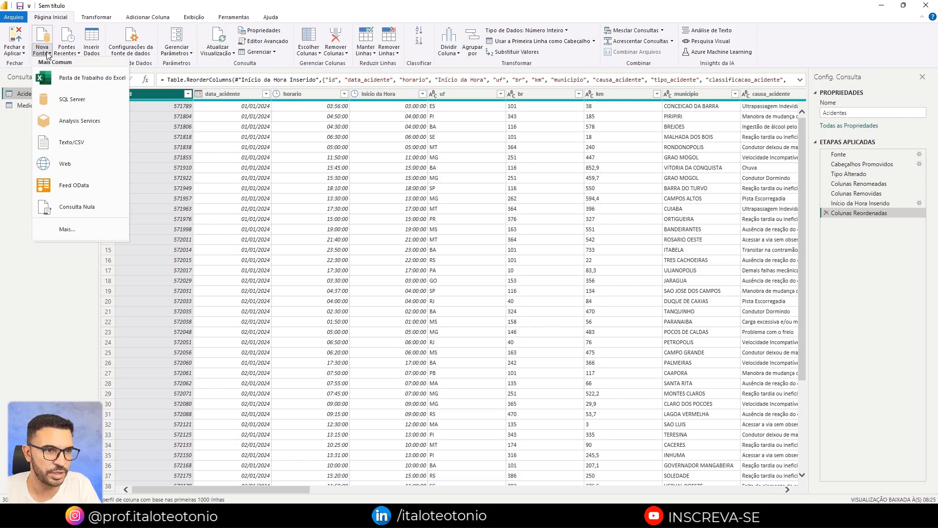
pyautogui.click(83, 146)
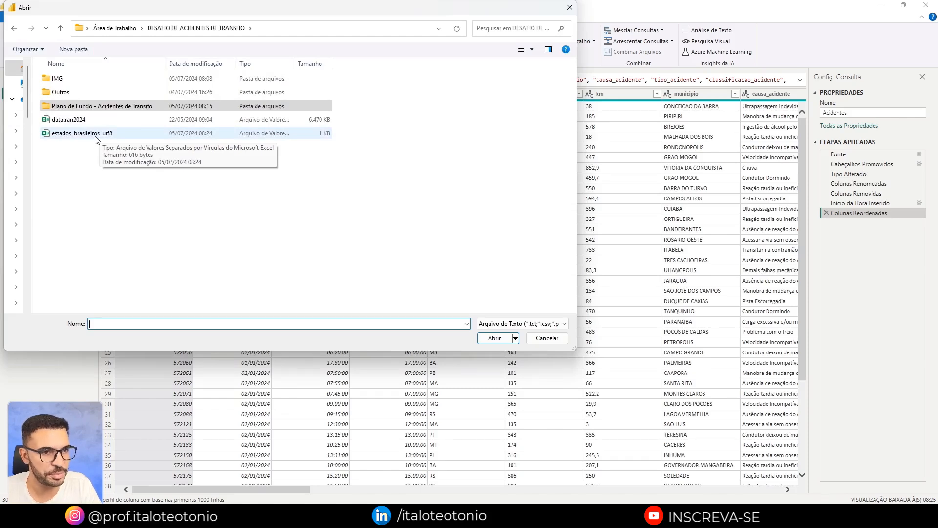
pyautogui.doubleClick(96, 139)
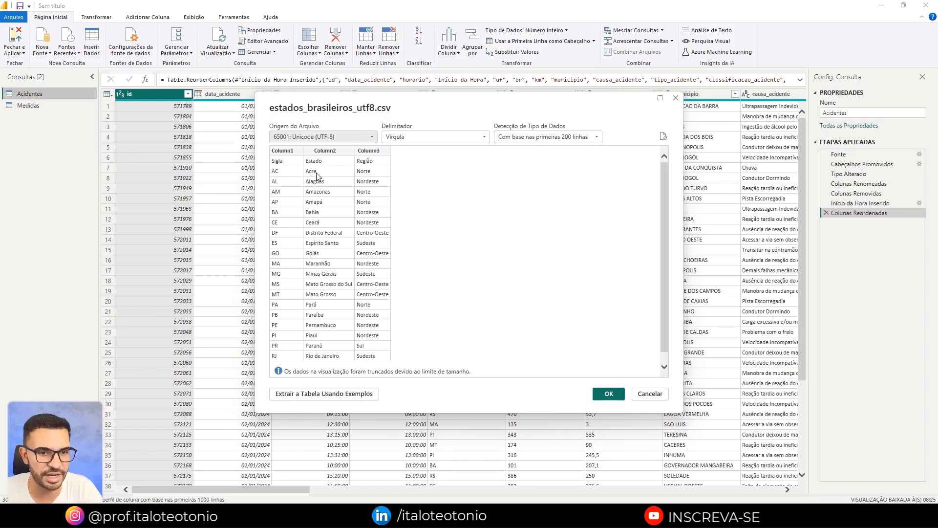
pyautogui.click(605, 394)
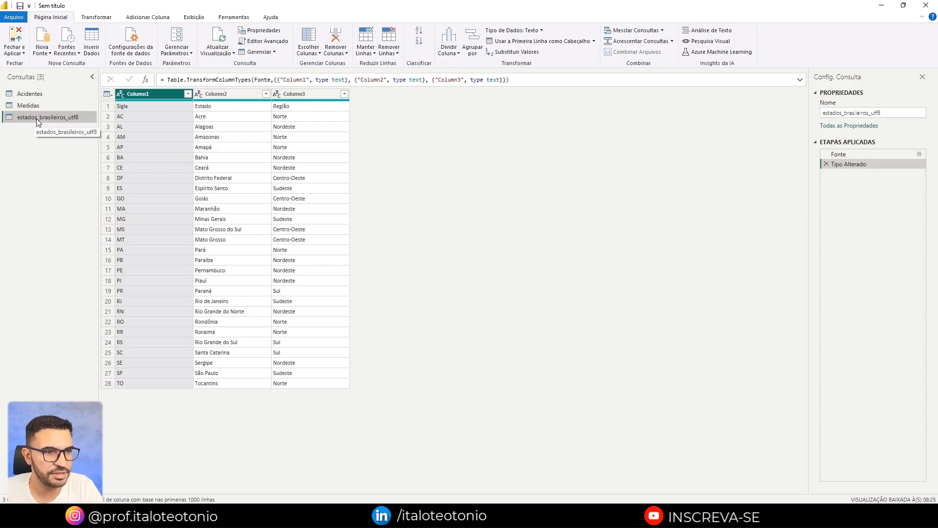
# Rename the imported estados_brasileiros_utf8 query as EstadosRegiões.
pyautogui.rightClick(37, 122)
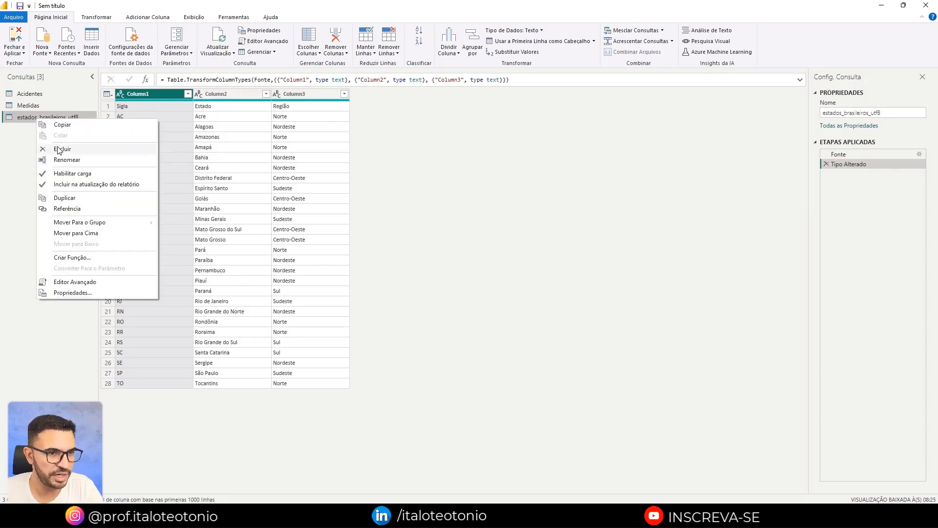
pyautogui.click(66, 161)
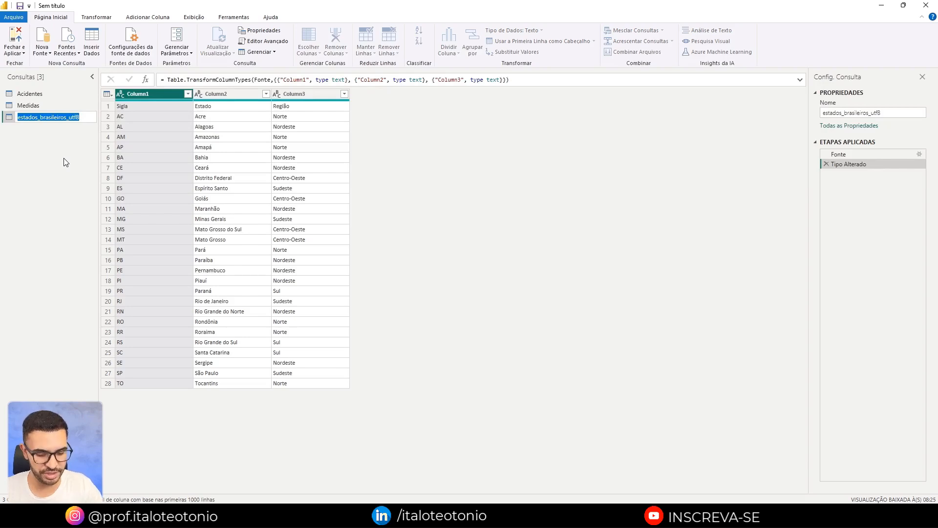
pyautogui.write('EstadosRegiões')
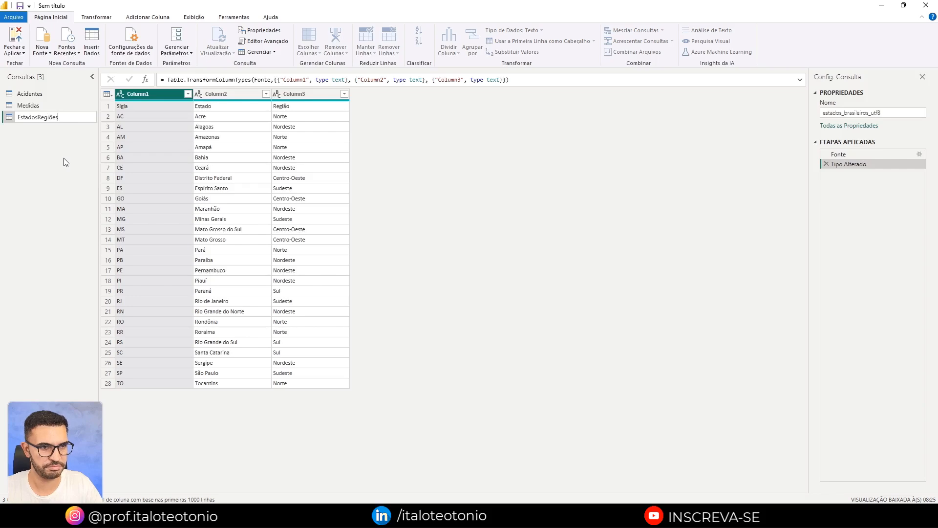
pyautogui.press('Return')
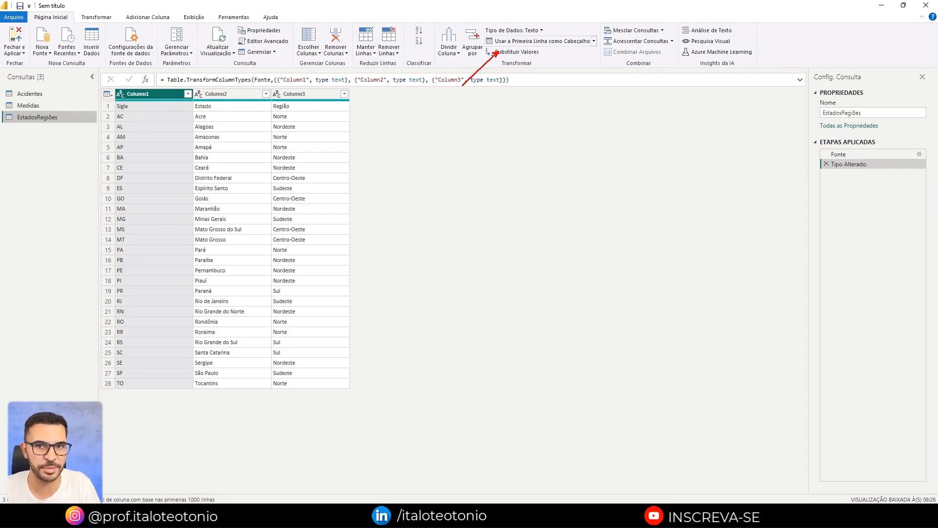
# Promote the first row of EstadosRegiões to column headers and rename the Sigla column as UF.
pyautogui.click(495, 42)
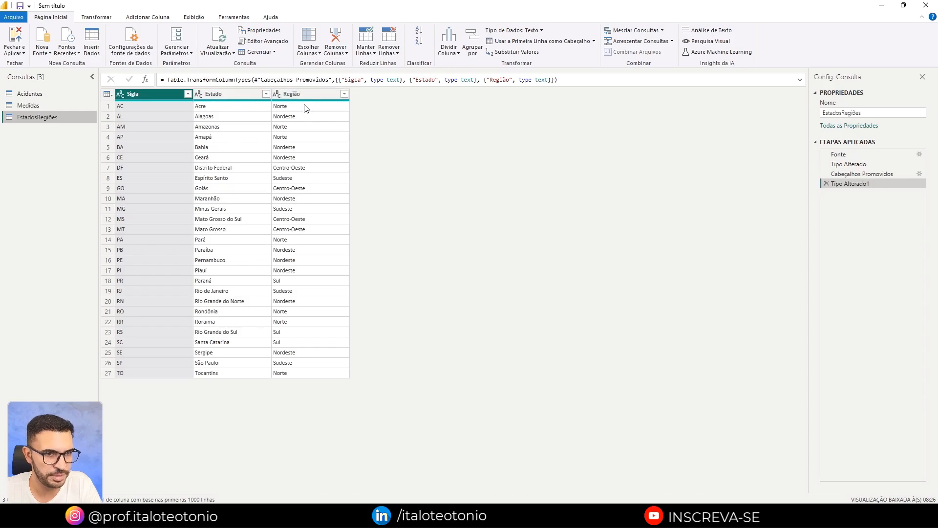
pyautogui.doubleClick(148, 96)
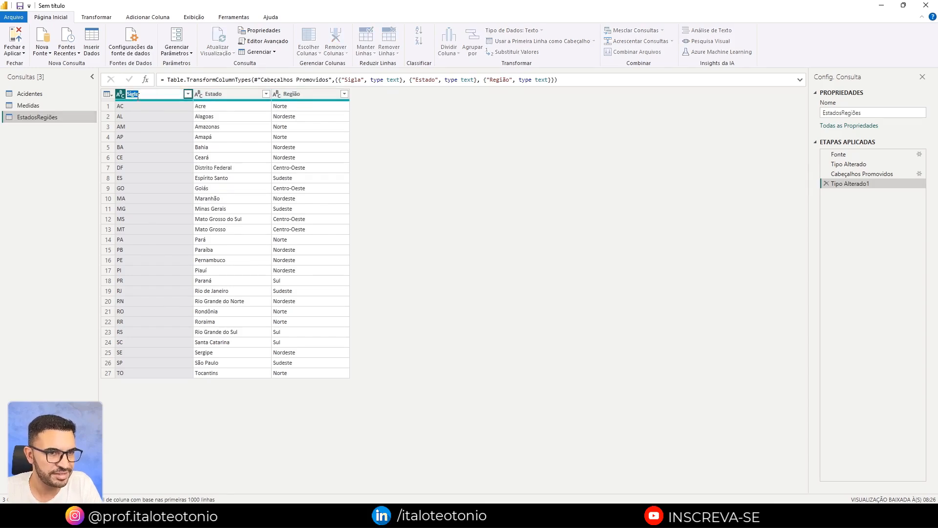
pyautogui.write('UF')
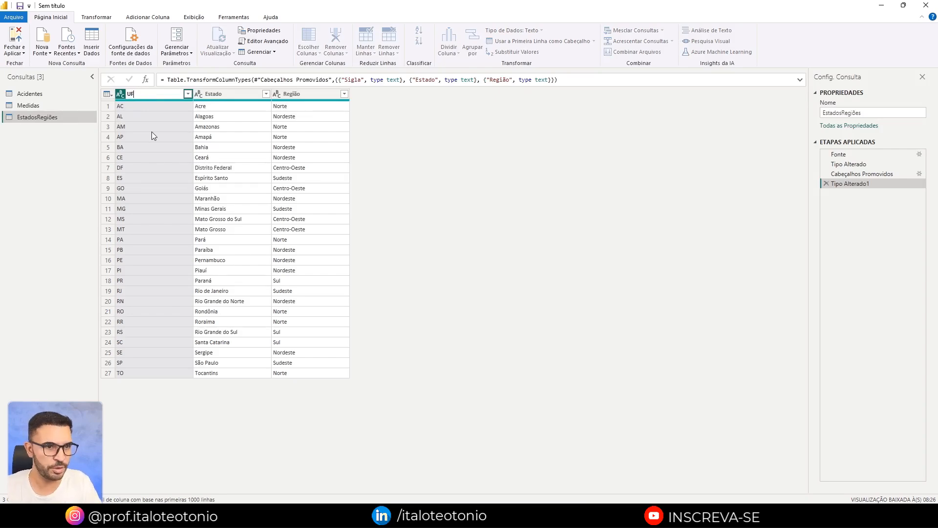
pyautogui.press('Return')
# Compare the Acidentes query with EstadosRegiões, and close the Power Query Editor, applying the changes to the report.
pyautogui.click(39, 93)
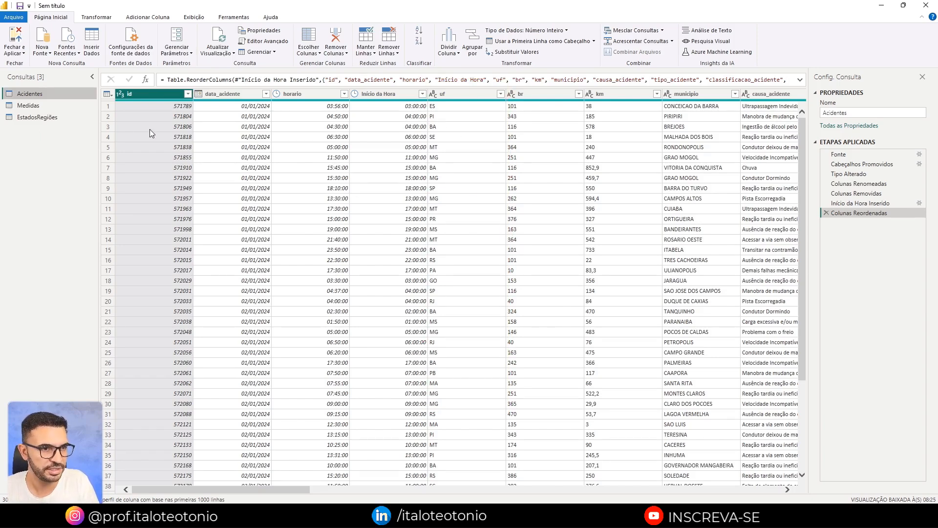
pyautogui.click(86, 118)
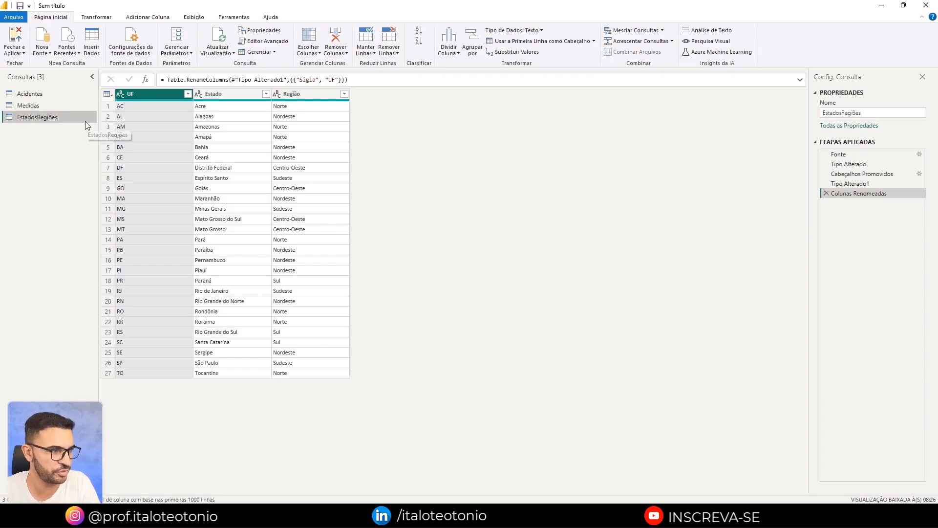
pyautogui.click(17, 39)
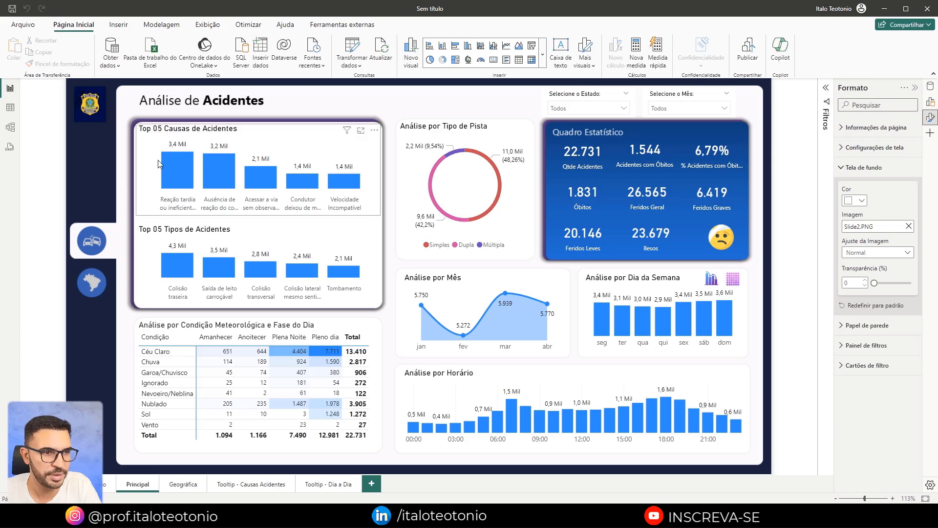
# In the model view, rearrange the tables so that Calendário sits below Acidentes and EstadosRegiões sits to the right of Acidentes.
pyautogui.click(10, 130)
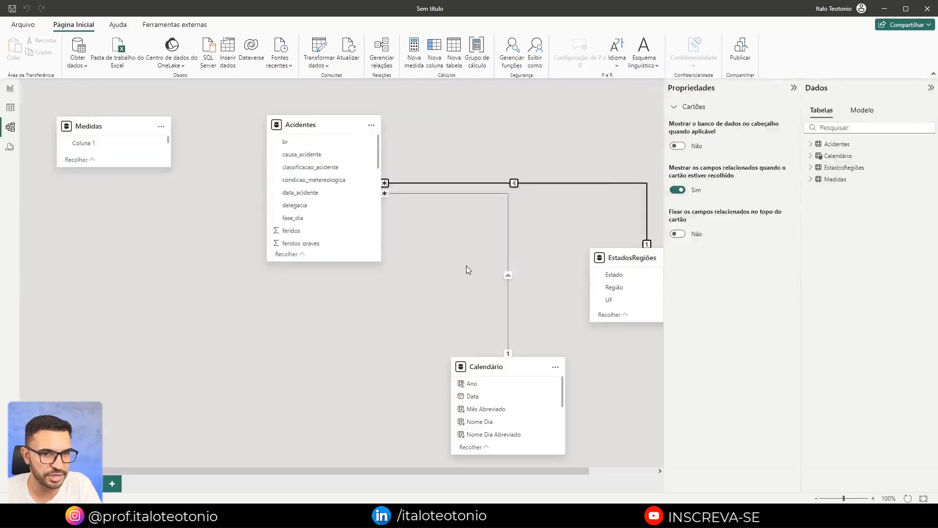
pyautogui.moveTo(309, 133); pyautogui.dragTo(302, 133)
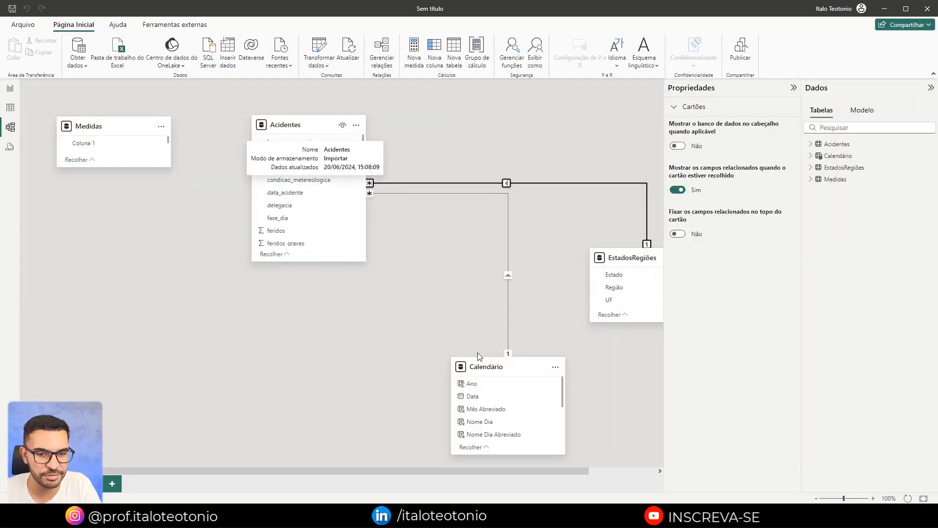
pyautogui.moveTo(489, 367); pyautogui.dragTo(261, 360)
pyautogui.moveTo(627, 257); pyautogui.dragTo(506, 158)
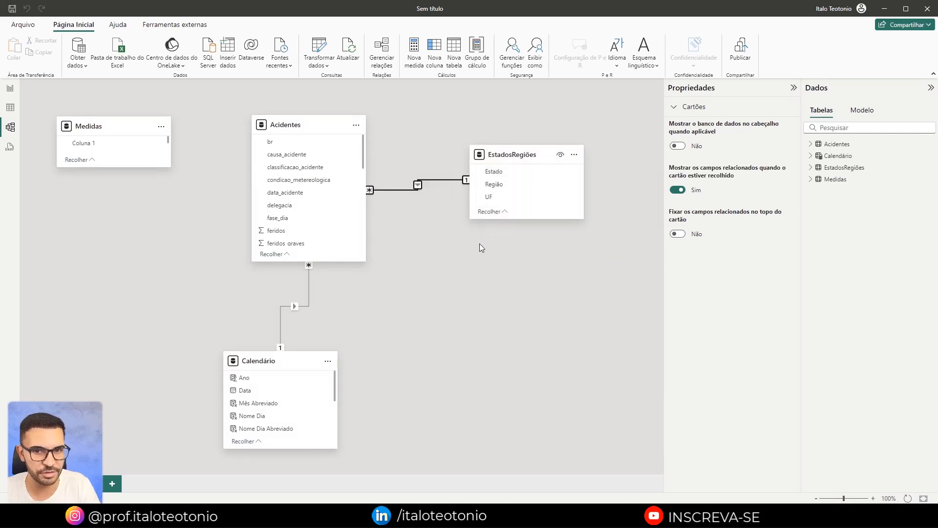
# Examine the relationship between Acidentes and EstadosRegiões in the model view, along with the Estado, Região and UF fields.
pyautogui.moveTo(451, 123); pyautogui.dragTo(622, 247)
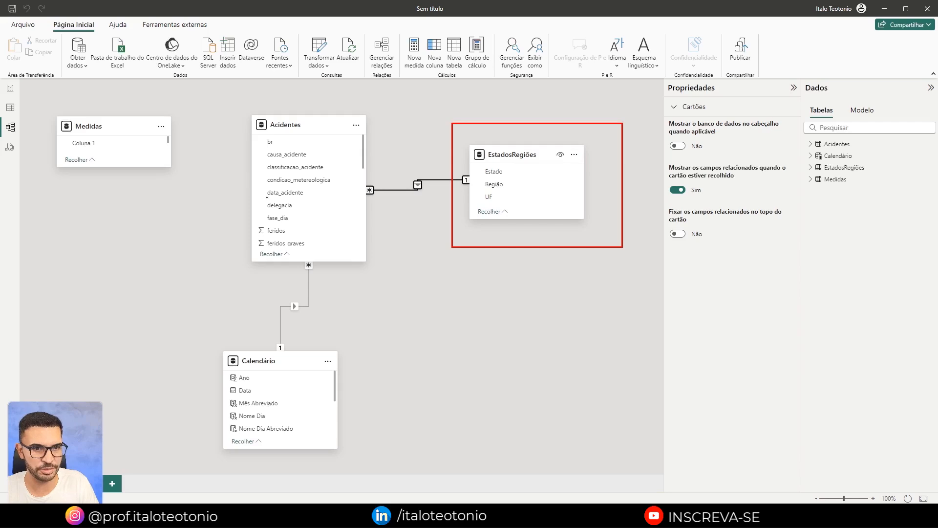
pyautogui.moveTo(264, 156); pyautogui.dragTo(152, 213)
pyautogui.press('Escape')
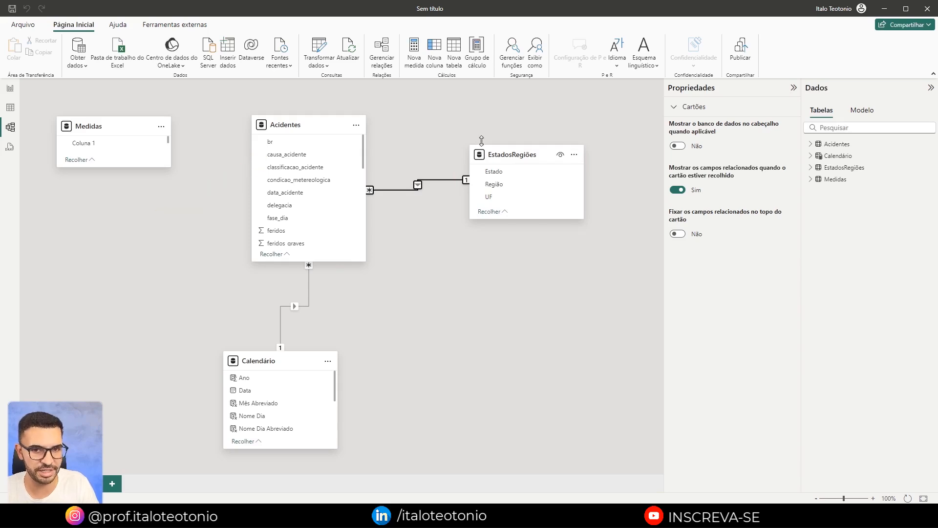
pyautogui.click(489, 198)
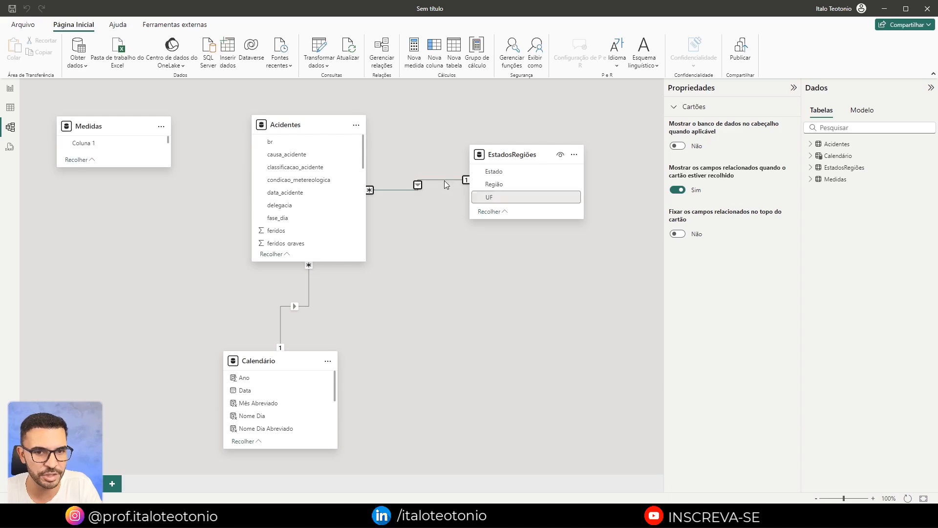
pyautogui.click(444, 180)
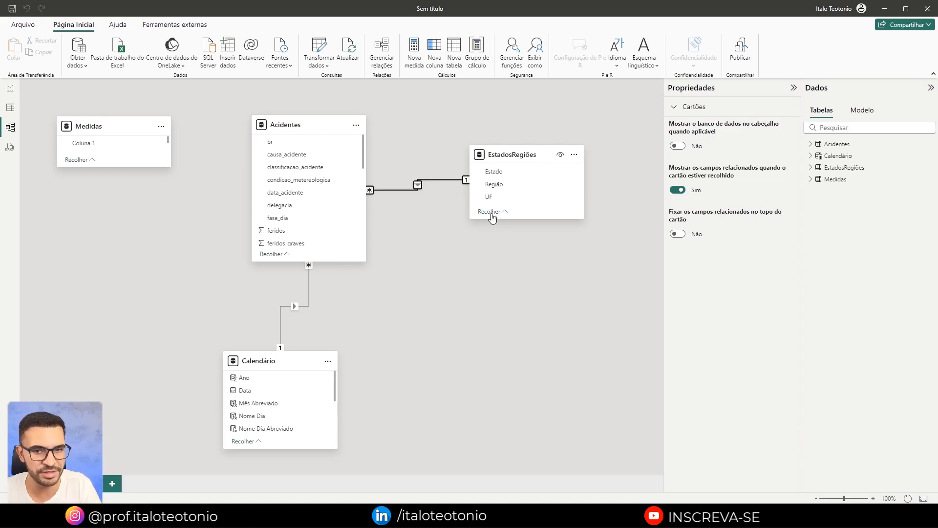
pyautogui.moveTo(491, 200); pyautogui.dragTo(429, 253)
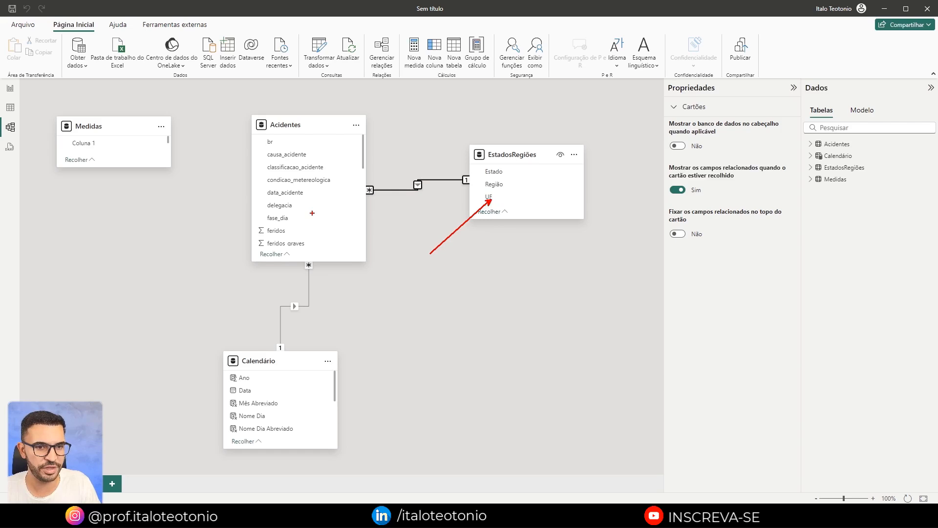
pyautogui.press('Escape')
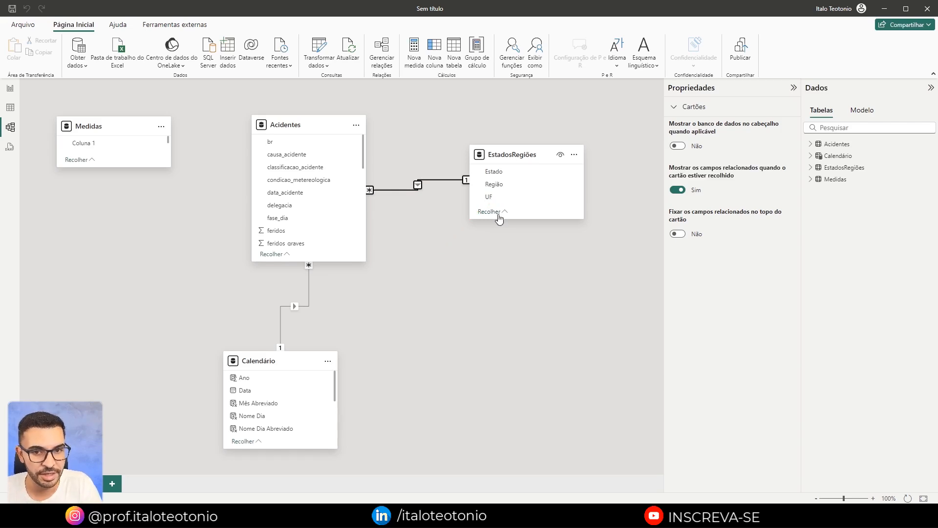
pyautogui.moveTo(477, 171)
pyautogui.mouseDown()
pyautogui.moveTo(432, 199)
pyautogui.moveTo(443, 213)
pyautogui.mouseUp()
pyautogui.moveTo(214, 94); pyautogui.dragTo(387, 292)
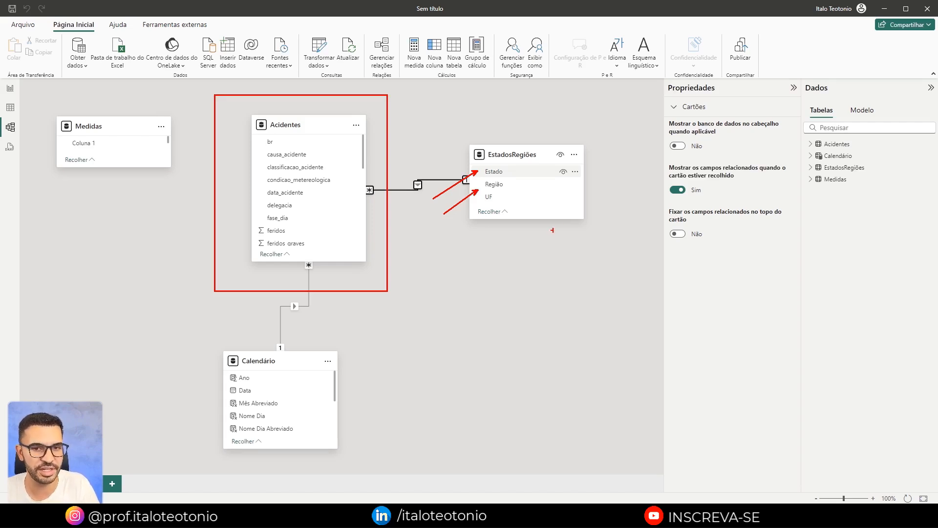
pyautogui.moveTo(512, 170); pyautogui.dragTo(578, 194)
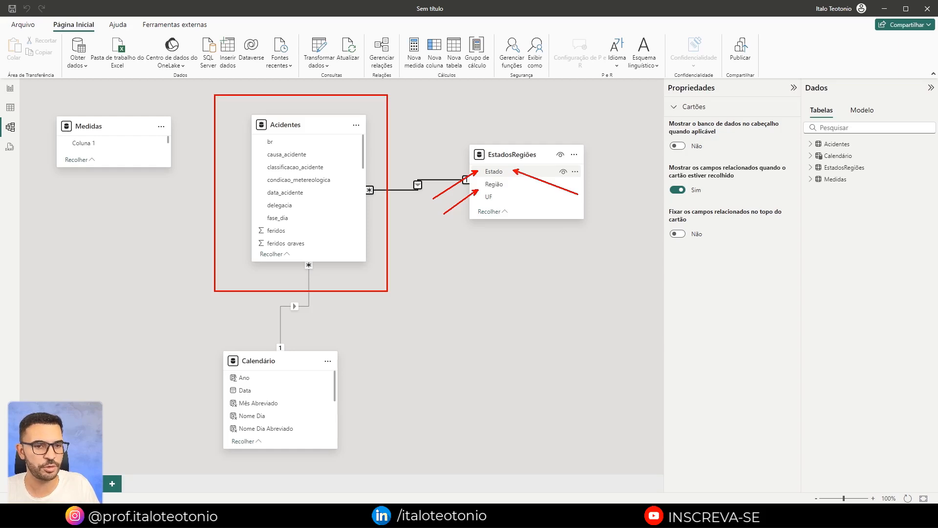
pyautogui.moveTo(181, 96); pyautogui.dragTo(263, 123)
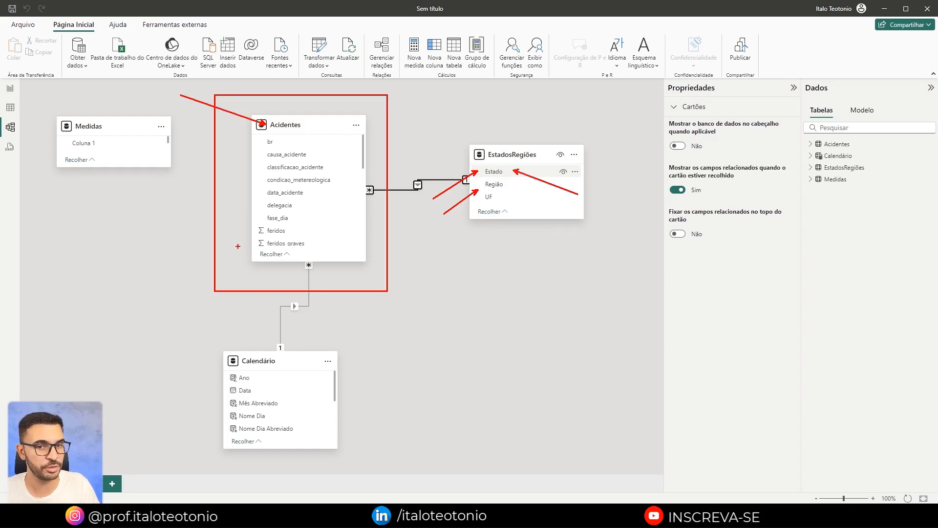
pyautogui.moveTo(508, 192); pyautogui.dragTo(566, 229)
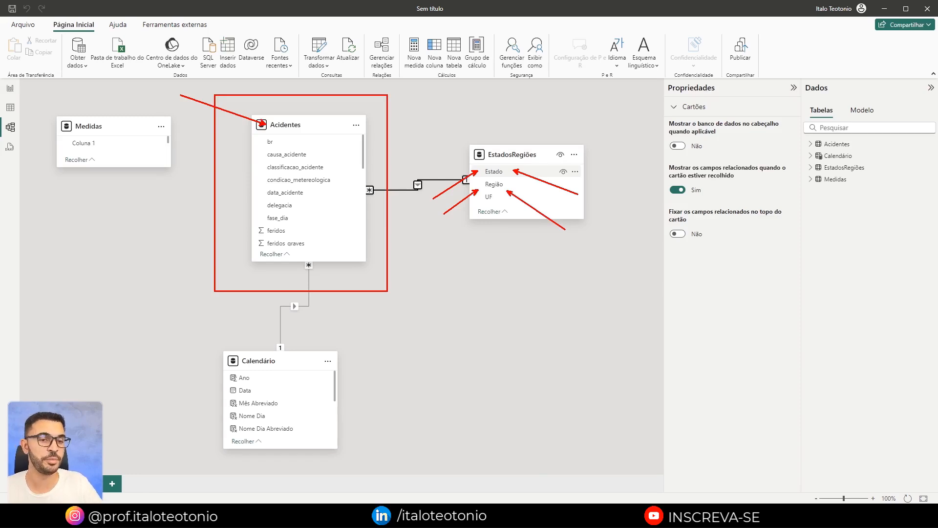
pyautogui.press('Escape')
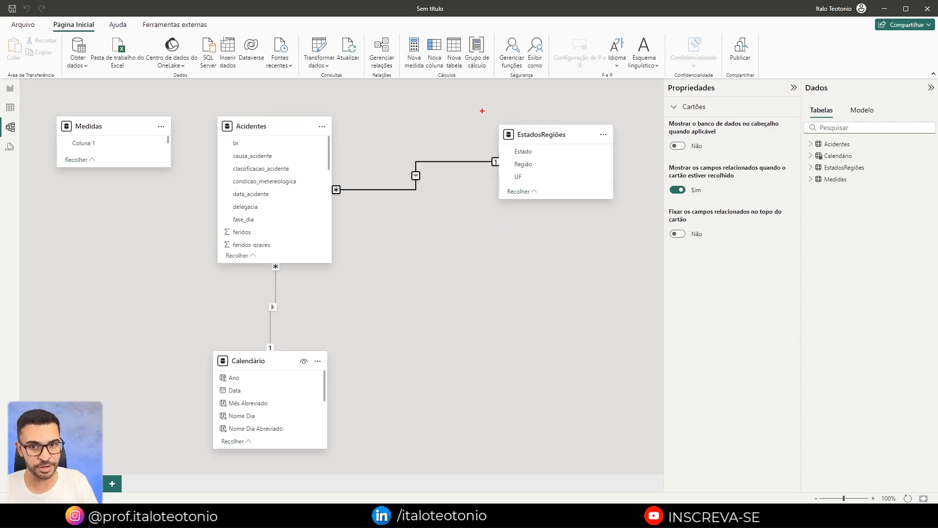
pyautogui.moveTo(482, 111); pyautogui.dragTo(644, 244)
pyautogui.press('Escape')
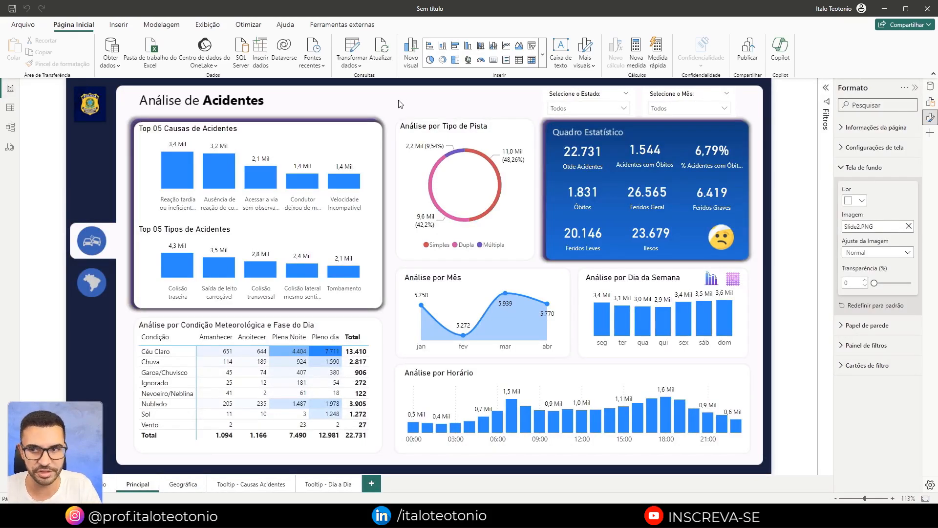
# Duplicate the state slicer on the Principal report page and place the copy directly to the left of the original.
pyautogui.click(596, 99)
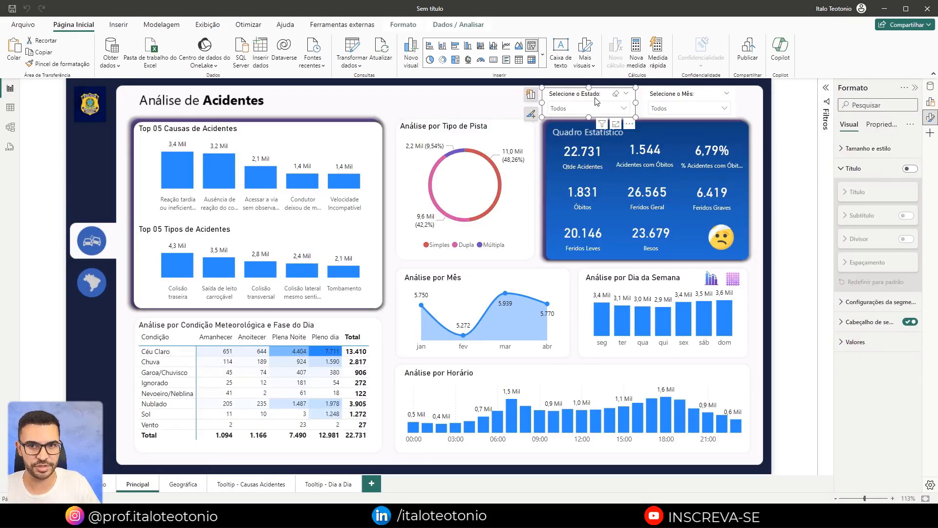
pyautogui.hotkey('ctrl', 'c')
pyautogui.hotkey('ctrl', 'v')
pyautogui.moveTo(589, 100); pyautogui.dragTo(482, 95)
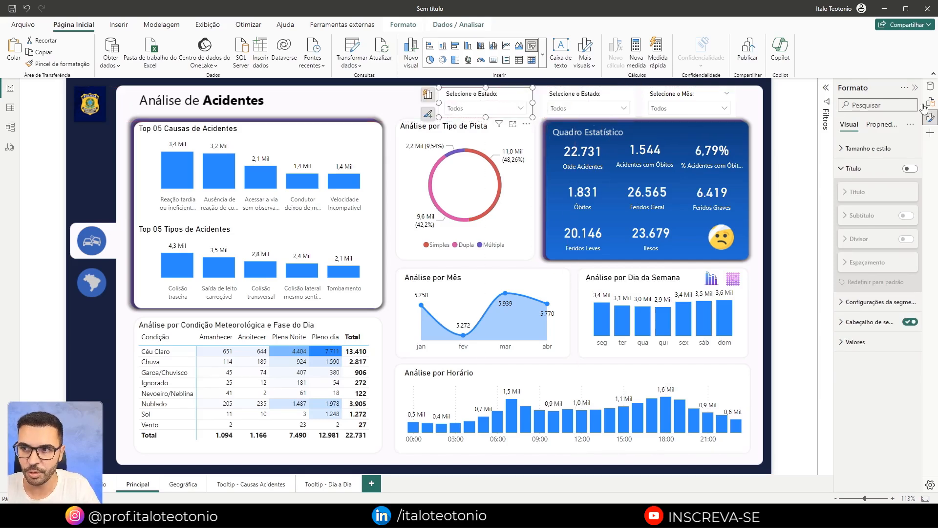
# Replace the uf field of the copied slicer with Região from the EstadosRegiões table.
pyautogui.click(929, 103)
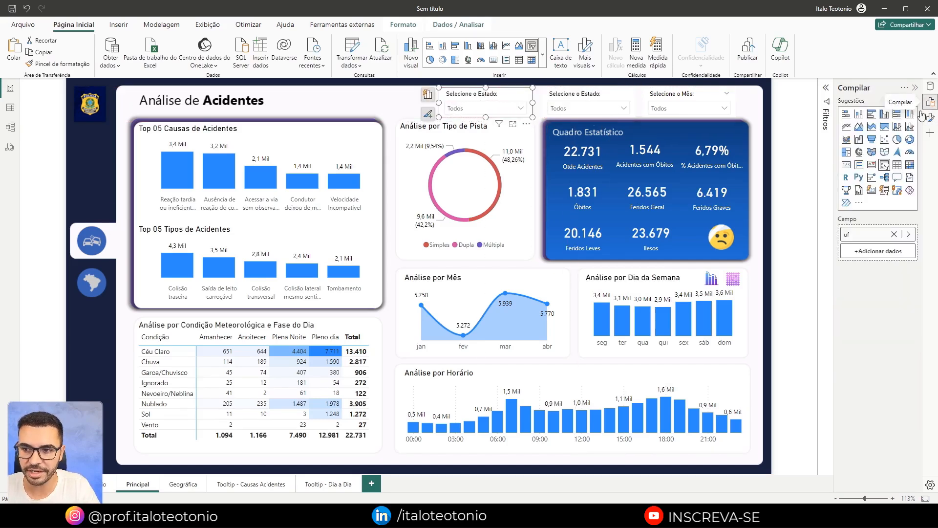
pyautogui.click(895, 234)
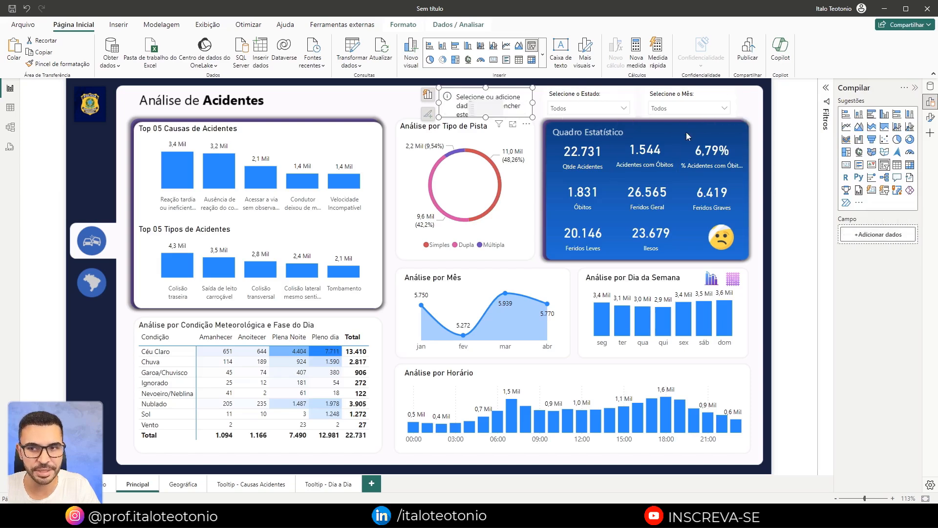
pyautogui.click(880, 235)
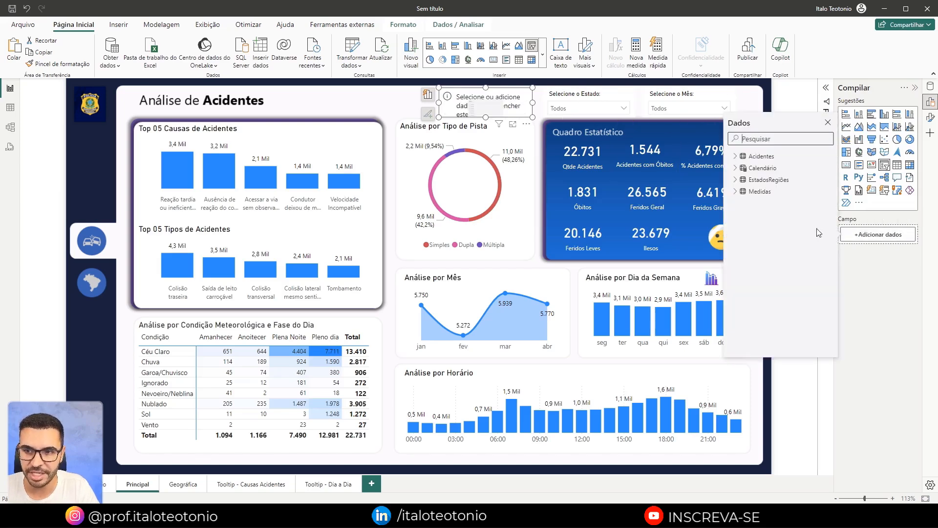
pyautogui.click(735, 180)
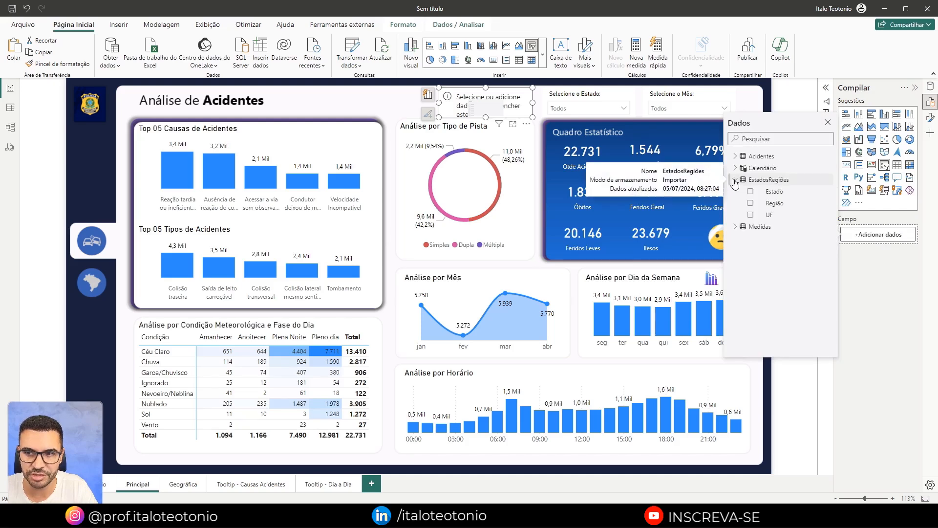
pyautogui.click(750, 203)
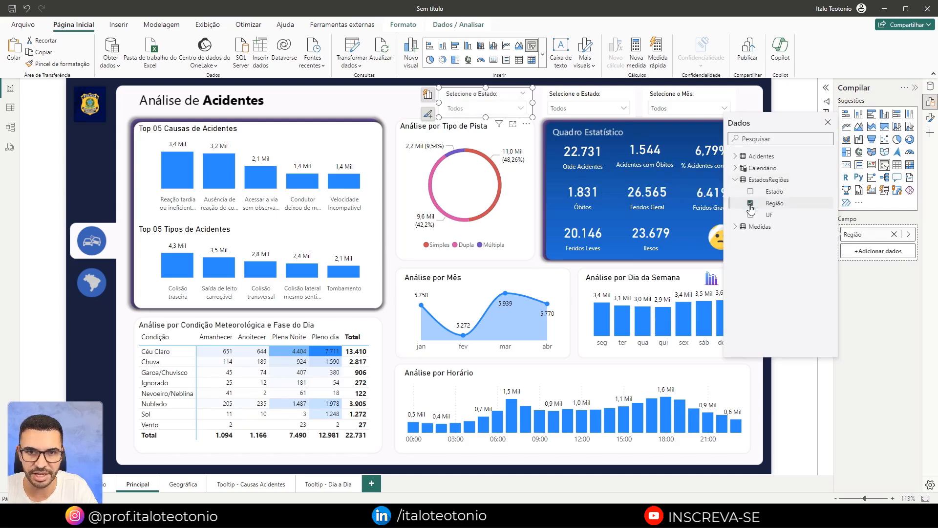
pyautogui.click(888, 316)
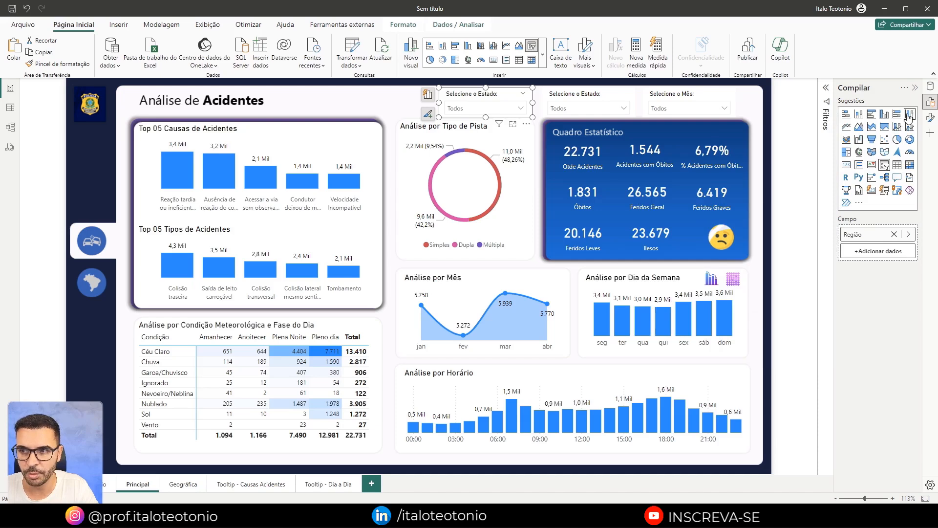
# Set the copied slicer's header title text to "Selecione a Região:" and deselect the slicer.
pyautogui.click(930, 117)
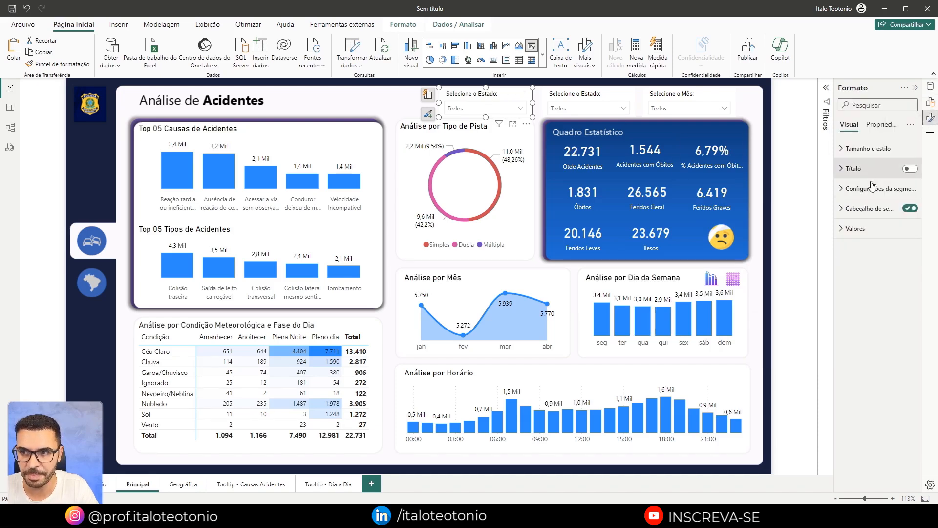
pyautogui.click(859, 209)
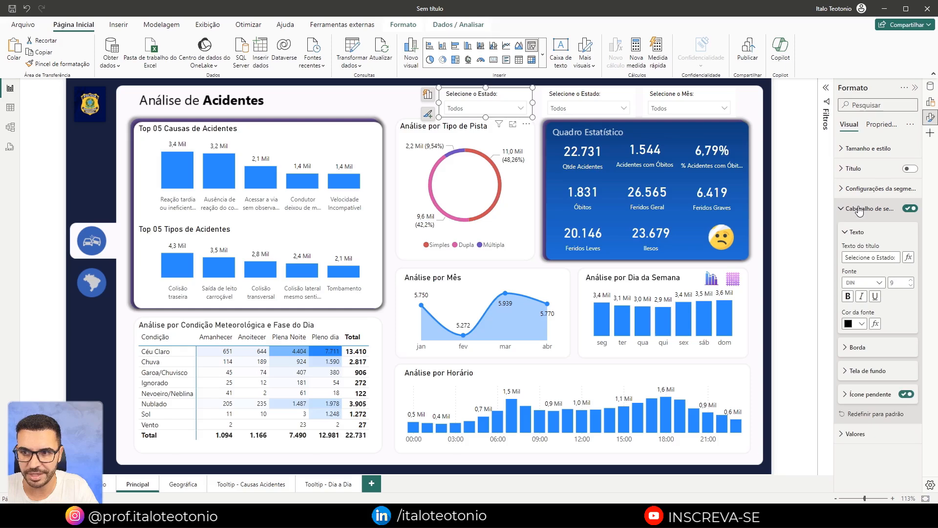
pyautogui.click(877, 257)
pyautogui.moveTo(876, 257); pyautogui.dragTo(895, 257)
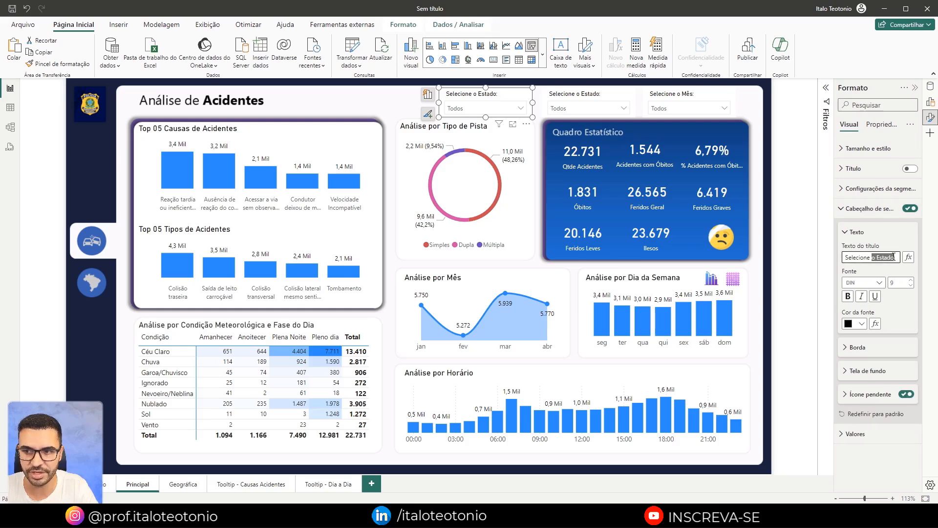
pyautogui.write('a Regiã')
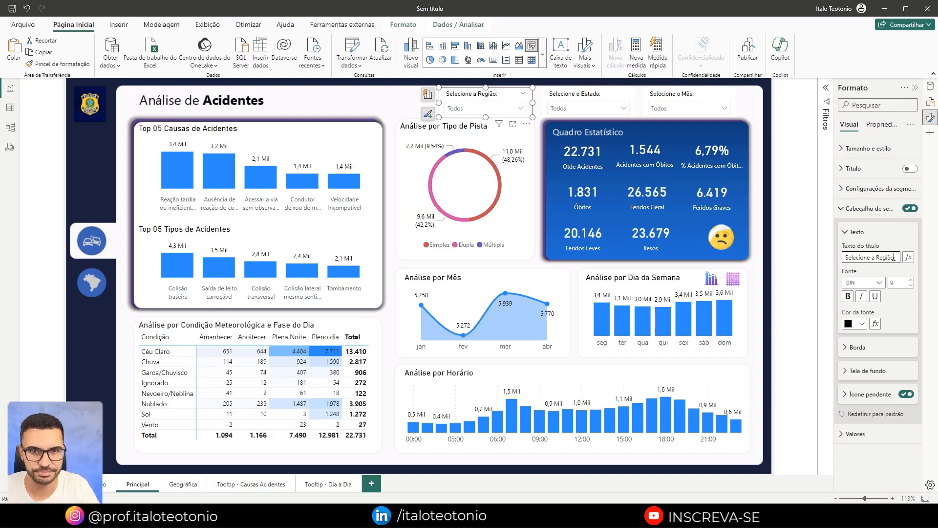
pyautogui.click(380, 111)
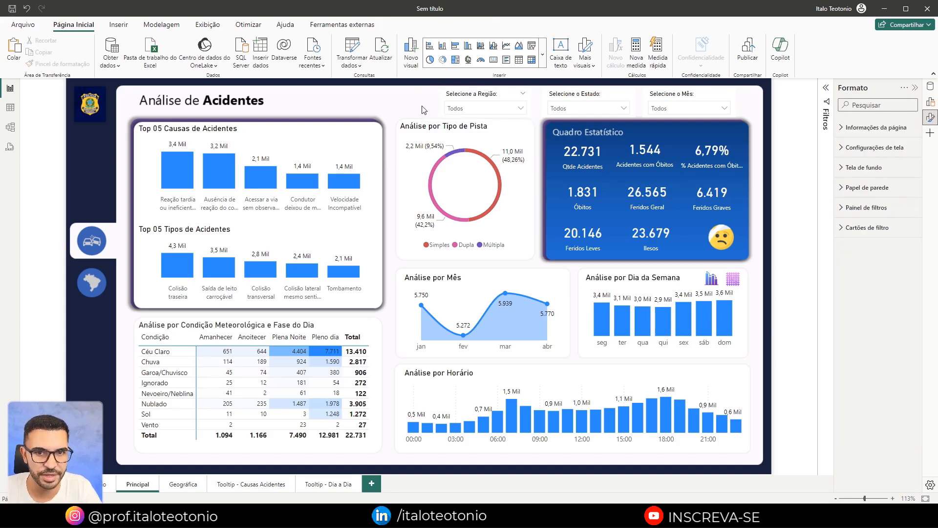
# Test the region slicer by filtering the report by Sul, Norte, Nordeste and Centro-Oeste one at a time, and clear the selection.
pyautogui.click(481, 110)
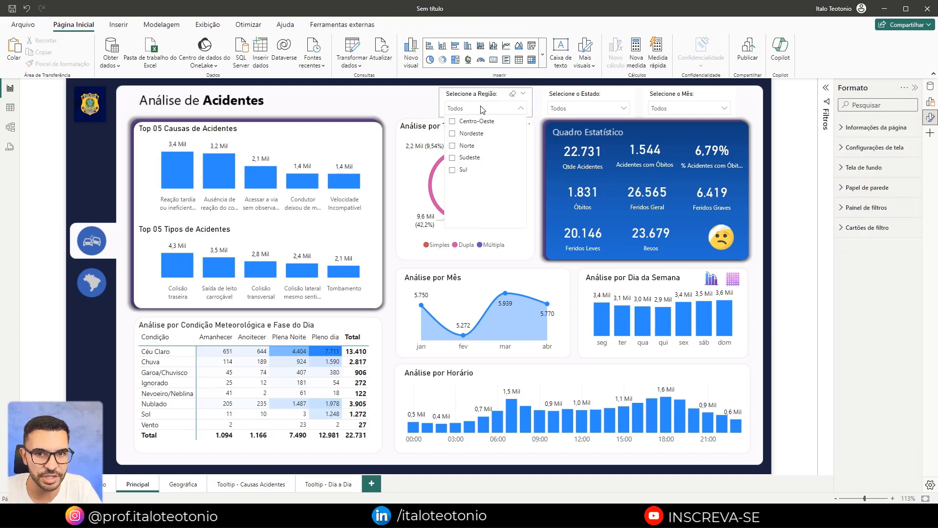
pyautogui.click(469, 159)
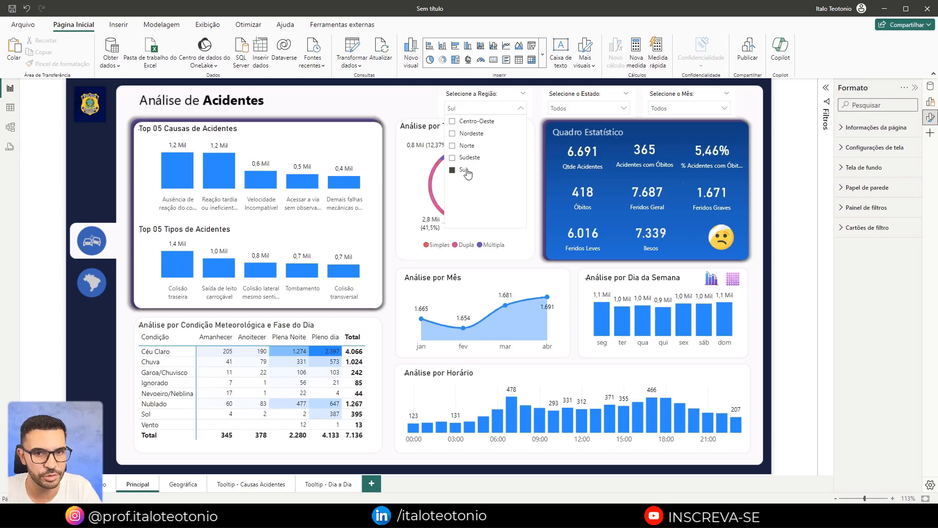
pyautogui.click(467, 147)
pyautogui.click(470, 134)
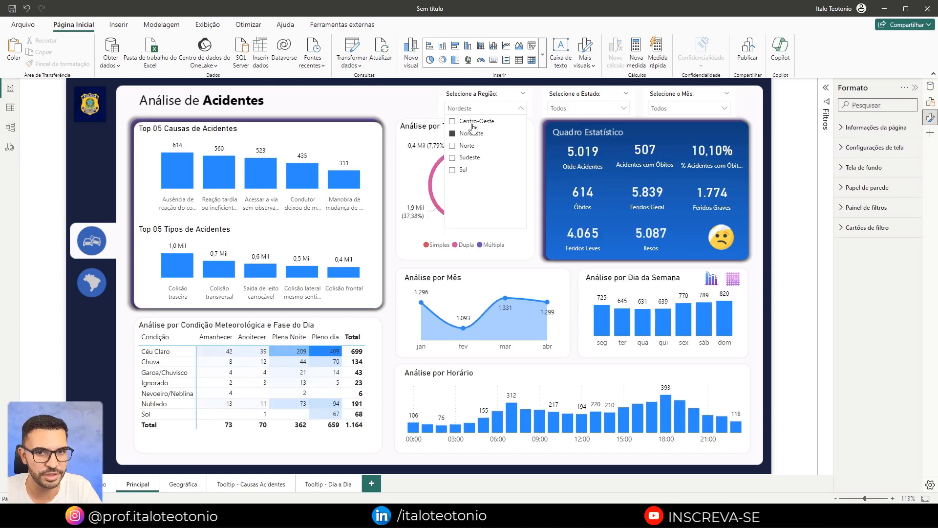
pyautogui.click(474, 122)
pyautogui.click(474, 122)
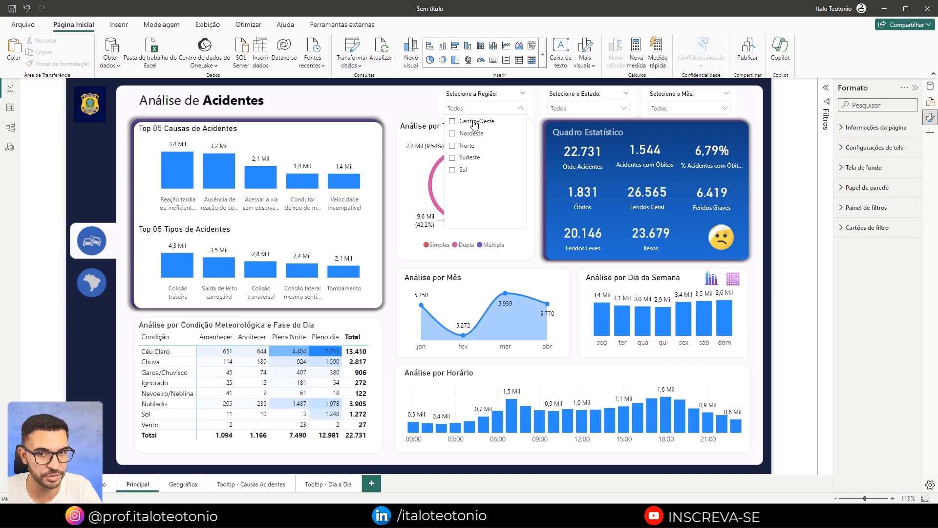
# Examine which table and field the state slicer uses and which fields the EstadosRegiões table offers.
pyautogui.click(567, 94)
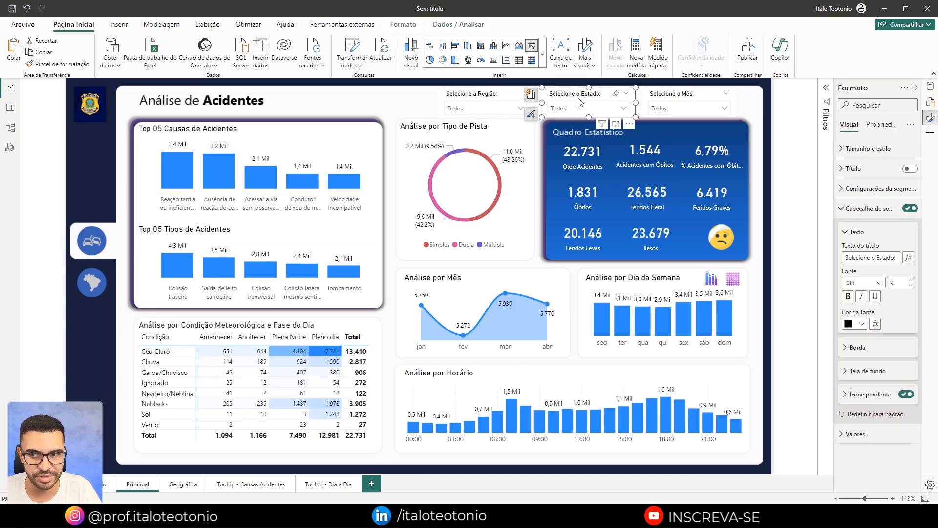
pyautogui.click(852, 209)
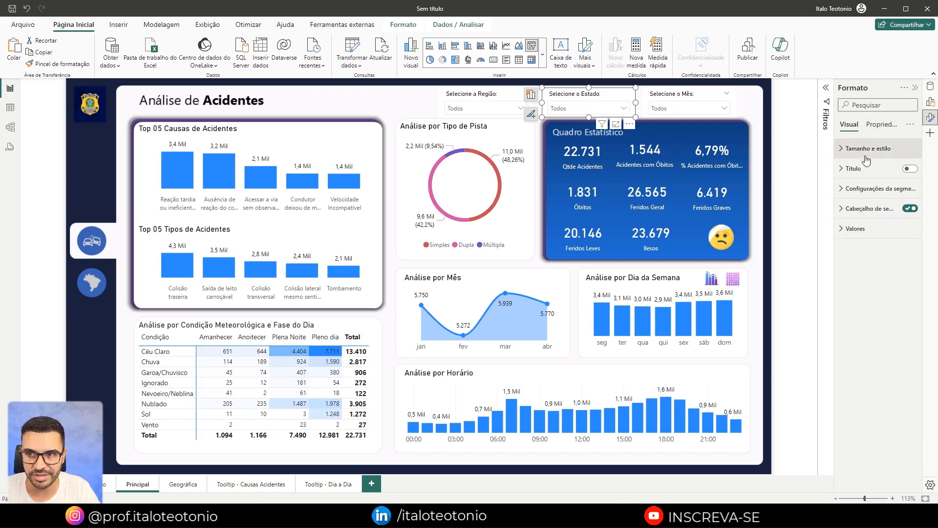
pyautogui.click(930, 101)
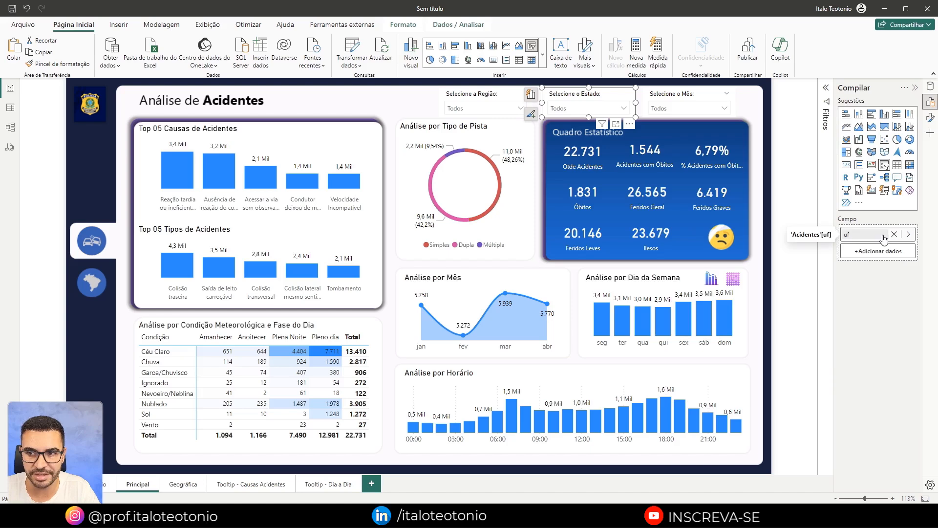
pyautogui.click(930, 86)
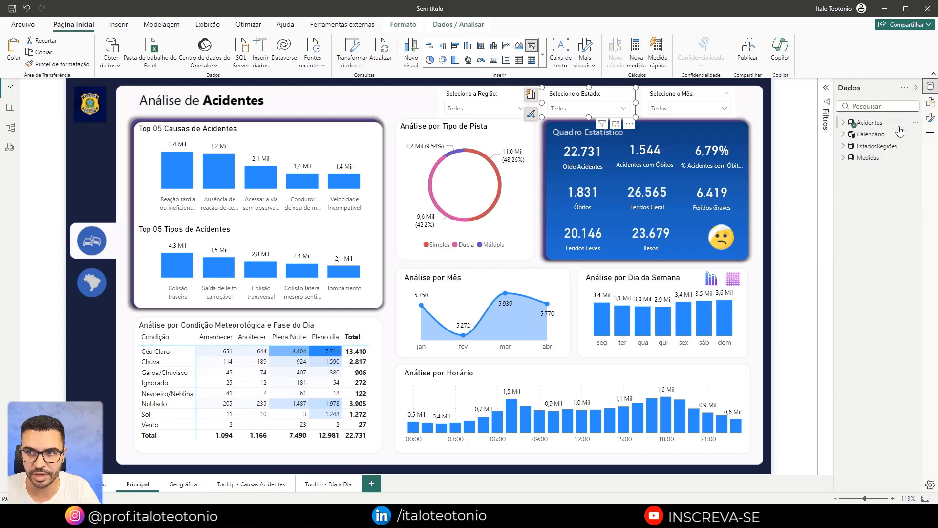
pyautogui.click(843, 122)
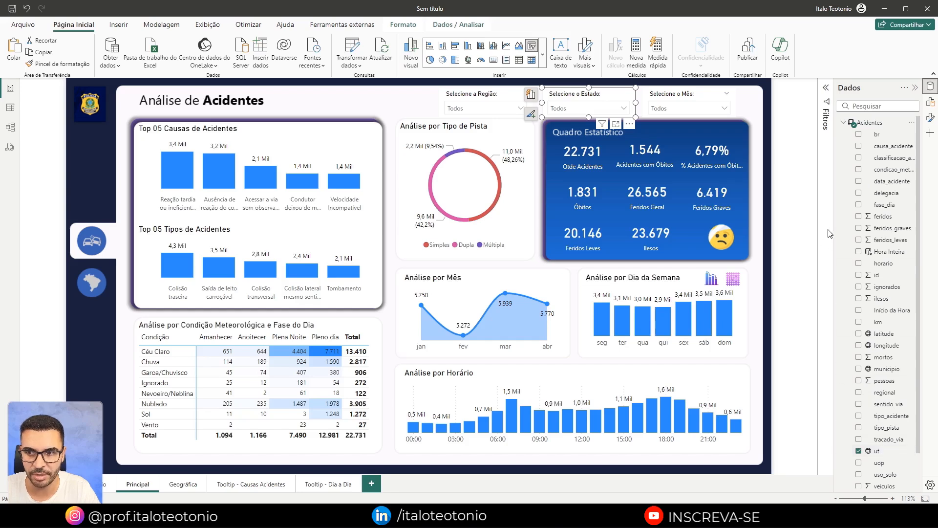
pyautogui.moveTo(835, 230); pyautogui.dragTo(804, 230)
pyautogui.scroll(-3, 836, 239)
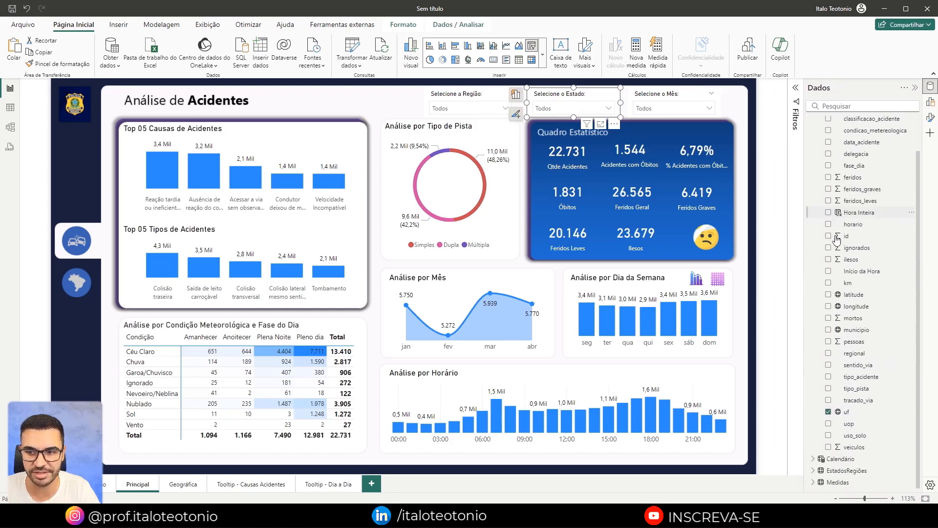
pyautogui.click(836, 470)
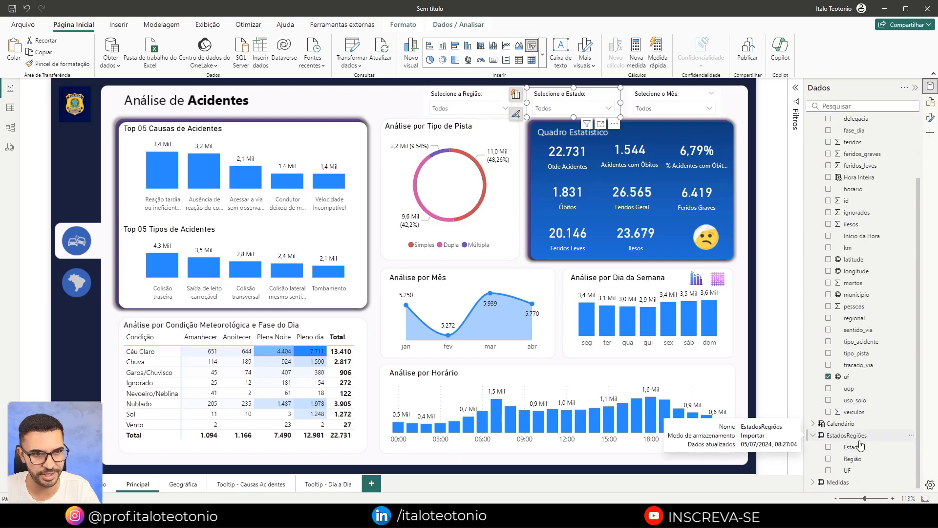
# In the EstadosRegiões table's data view, set the UF column's data category to Estado ou Província.
pyautogui.click(10, 108)
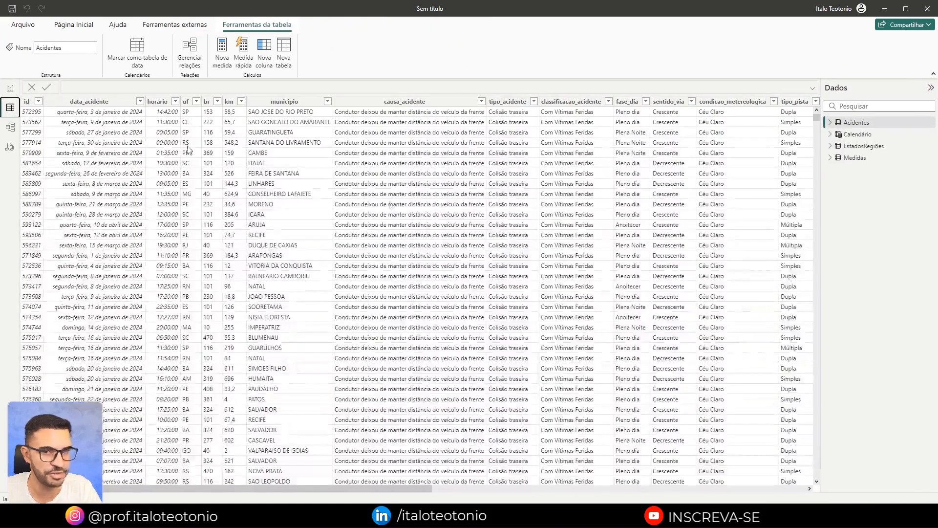
pyautogui.click(862, 146)
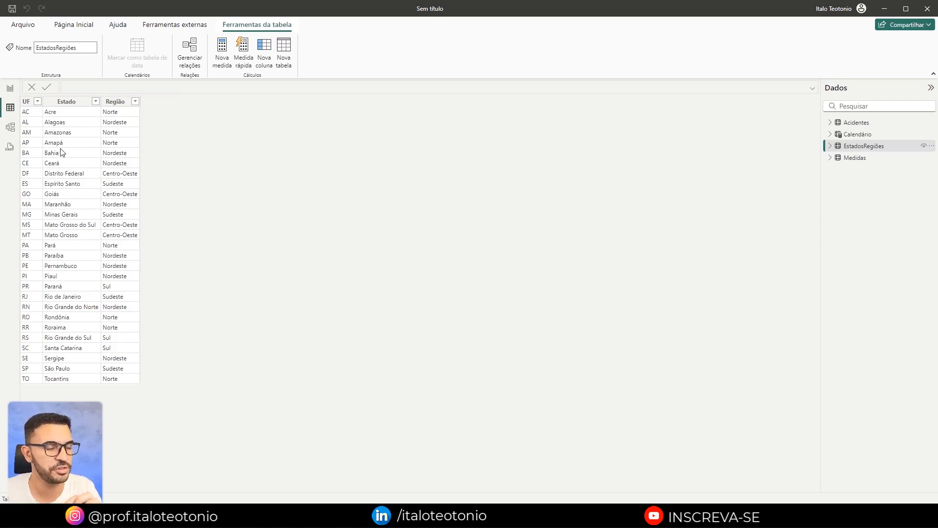
pyautogui.click(26, 102)
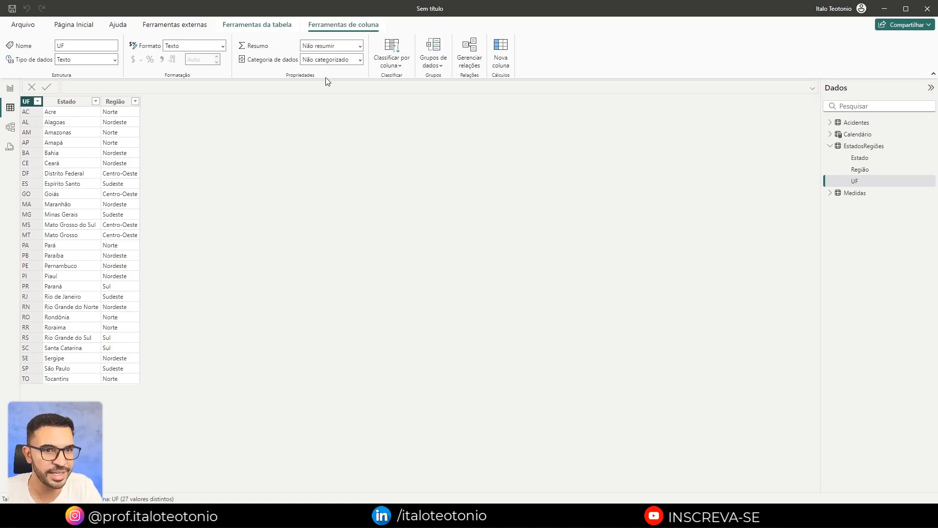
pyautogui.click(360, 60)
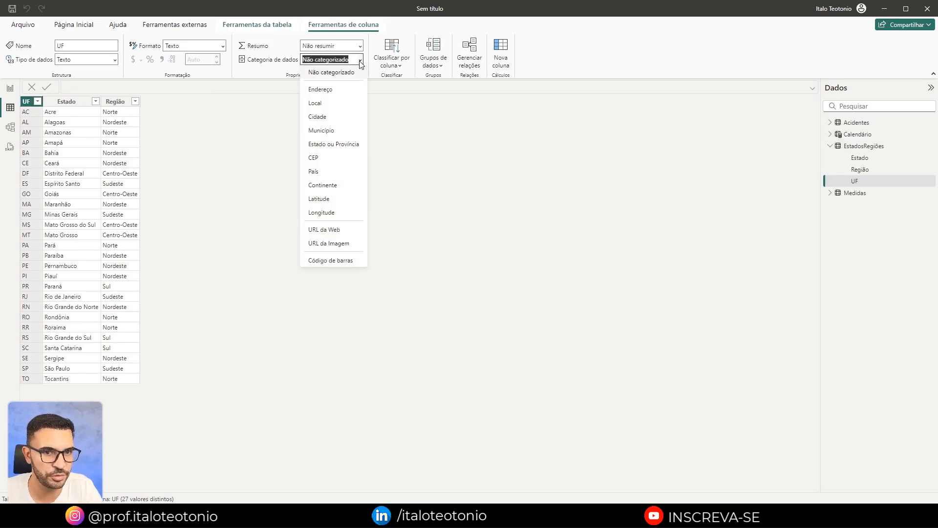
pyautogui.click(337, 145)
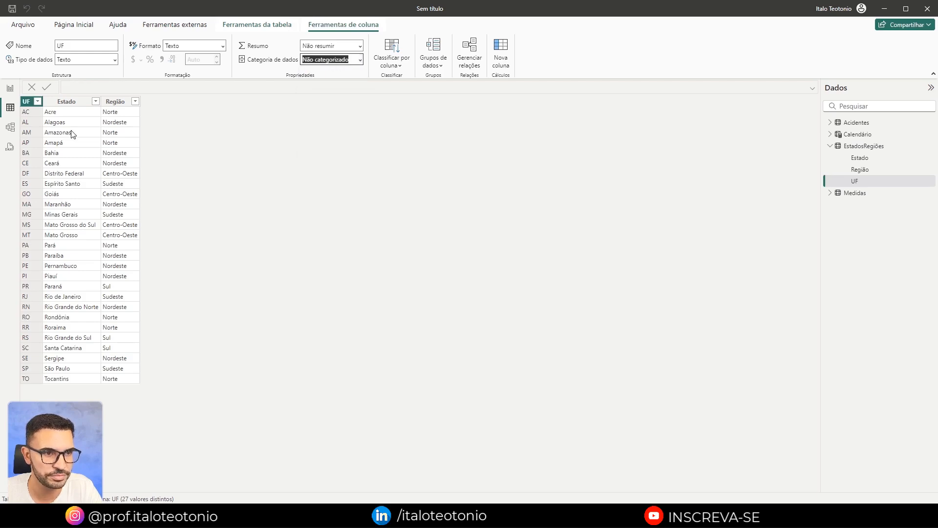
# Set the data category of the Estado column in EstadosRegiões to Estado ou Província.
pyautogui.click(67, 103)
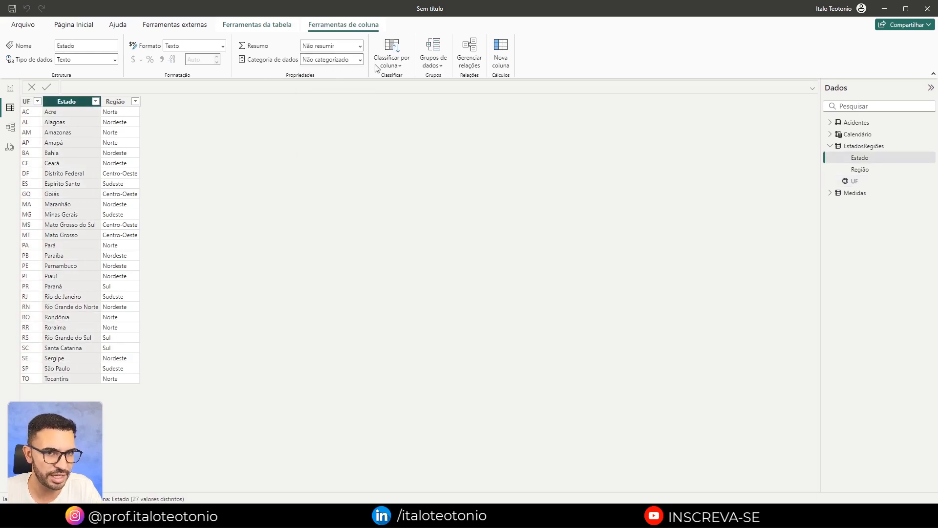
pyautogui.click(360, 60)
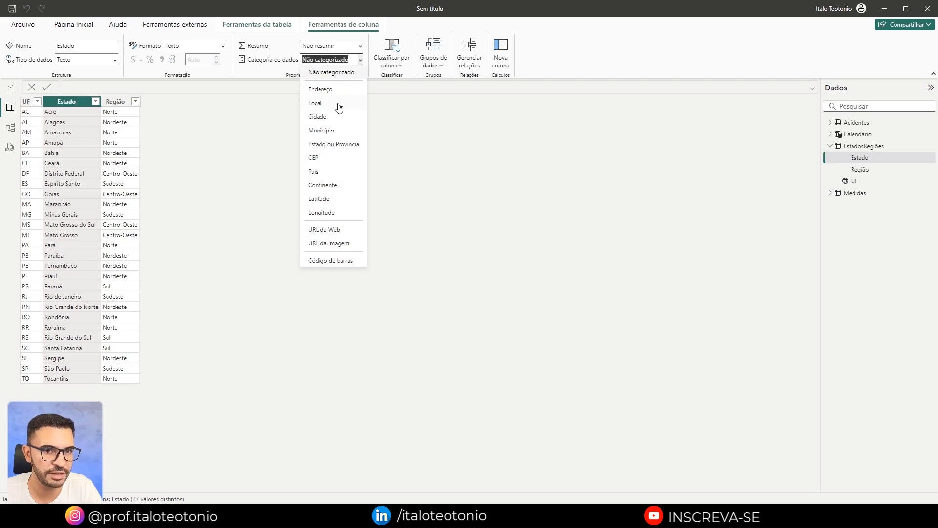
pyautogui.click(338, 144)
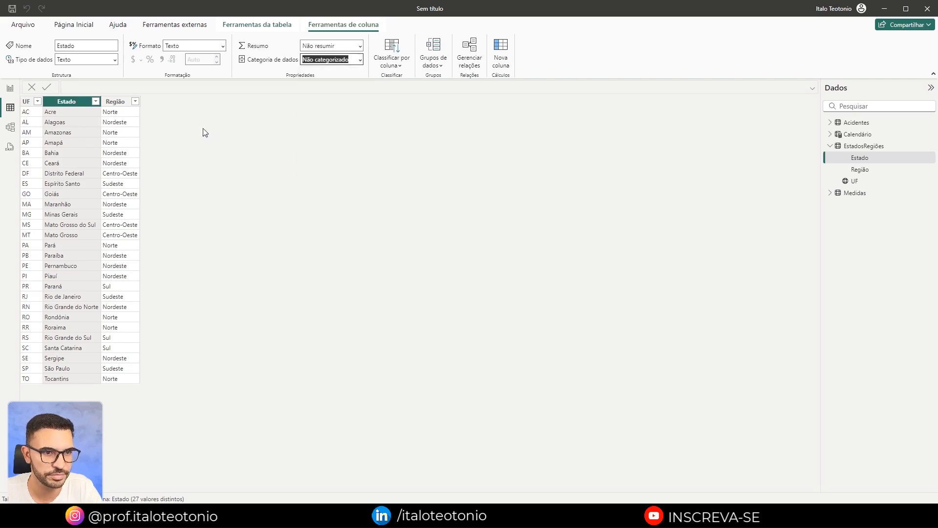
# Try the Local data category on the Região column and set it back to Não categorizado.
pyautogui.click(116, 102)
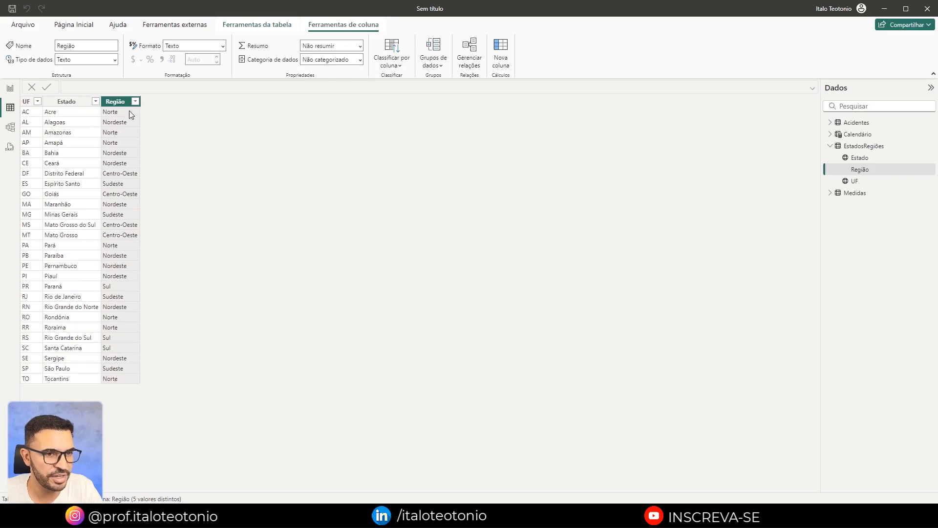
pyautogui.moveTo(155, 91)
pyautogui.mouseDown()
pyautogui.moveTo(122, 156)
pyautogui.moveTo(99, 394)
pyautogui.mouseUp()
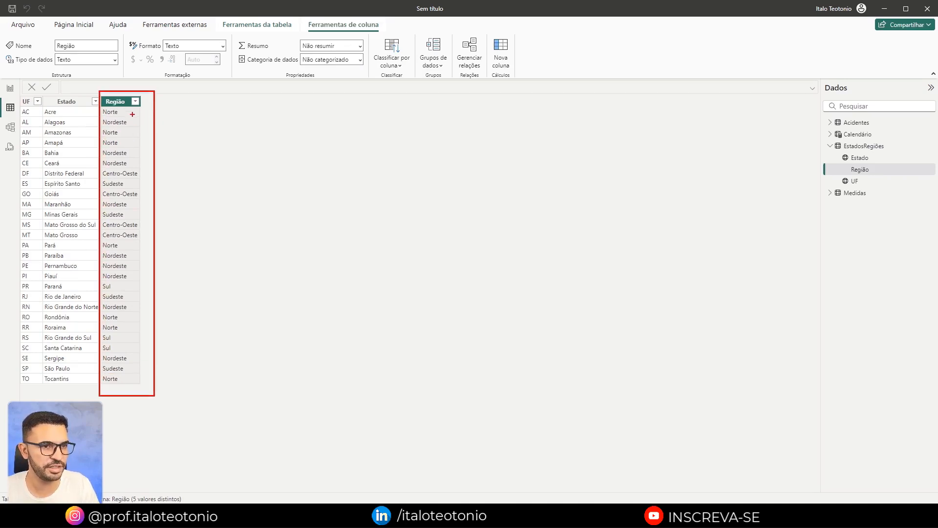
pyautogui.moveTo(132, 112); pyautogui.dragTo(195, 104)
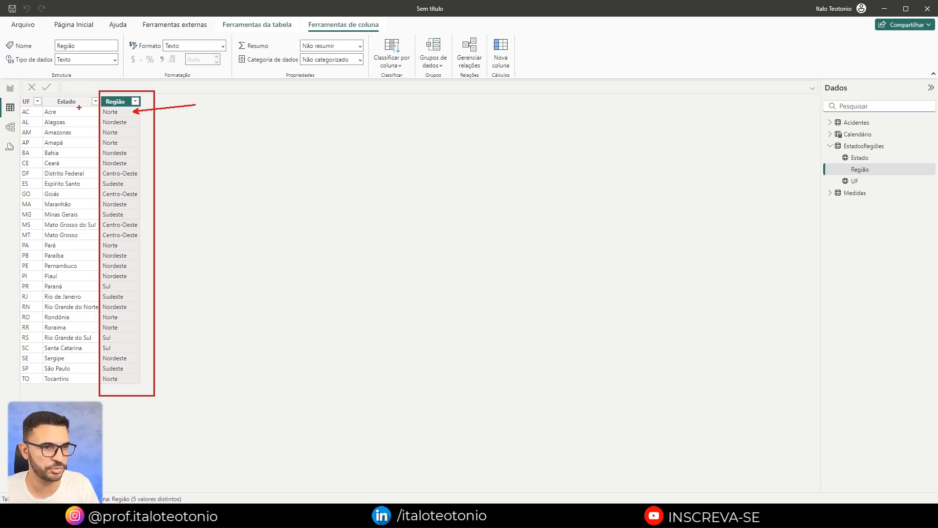
pyautogui.press('Escape')
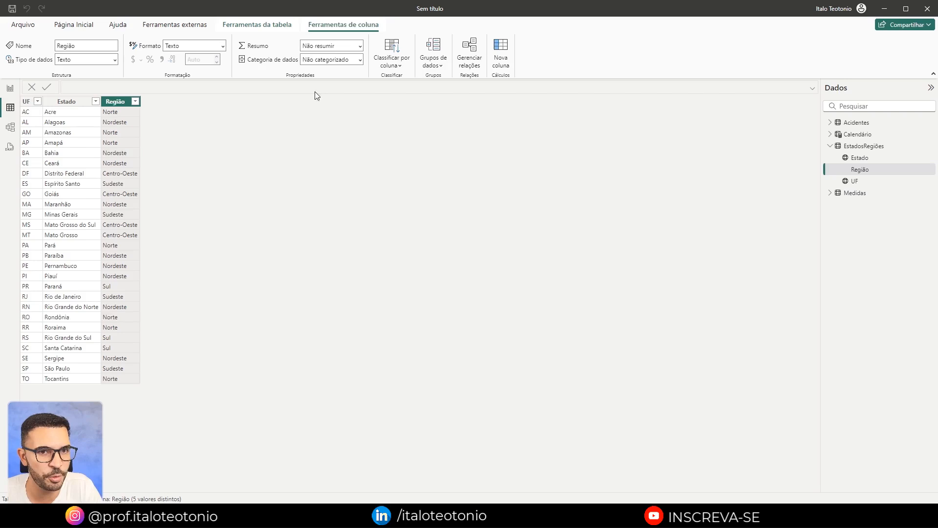
pyautogui.click(361, 46)
pyautogui.click(361, 64)
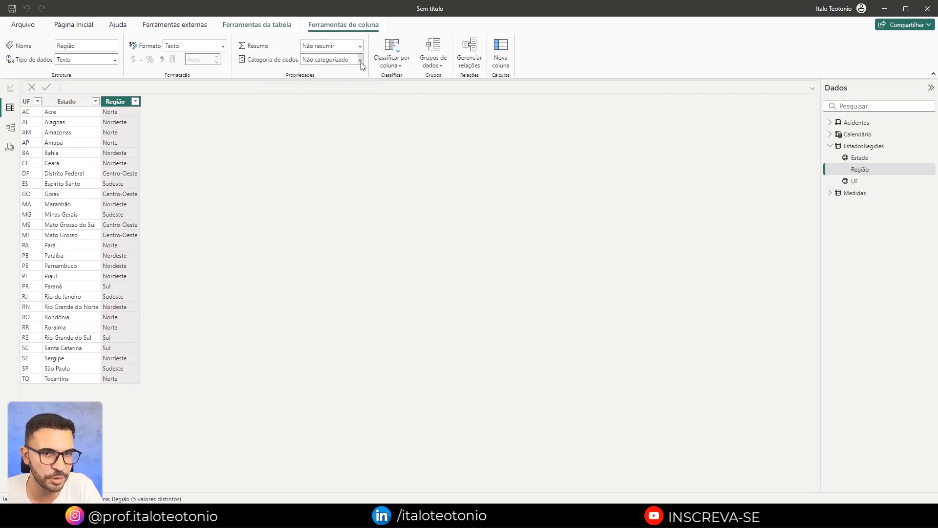
pyautogui.click(361, 60)
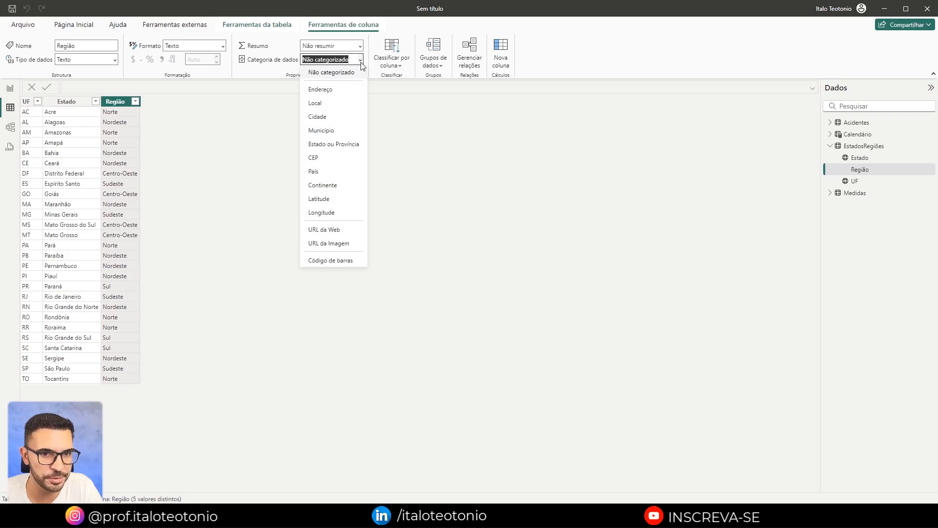
pyautogui.click(342, 103)
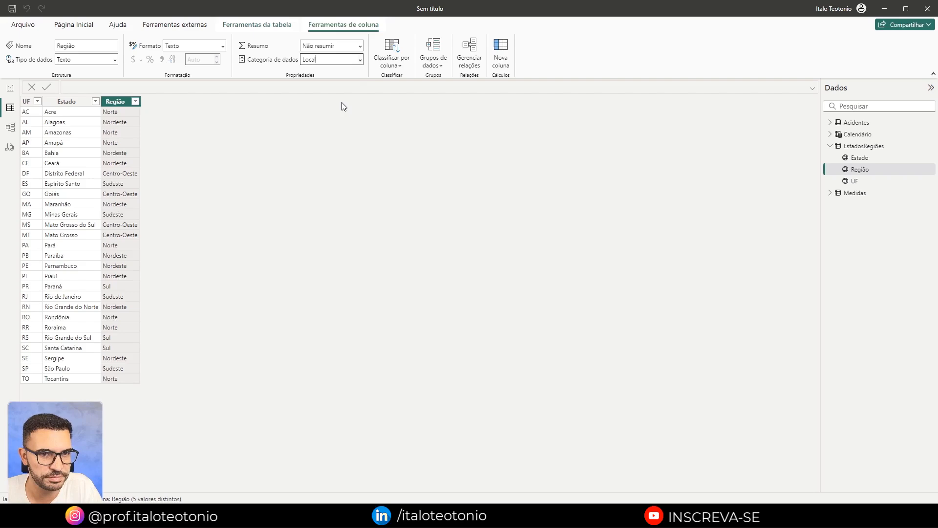
pyautogui.click(360, 61)
pyautogui.click(337, 71)
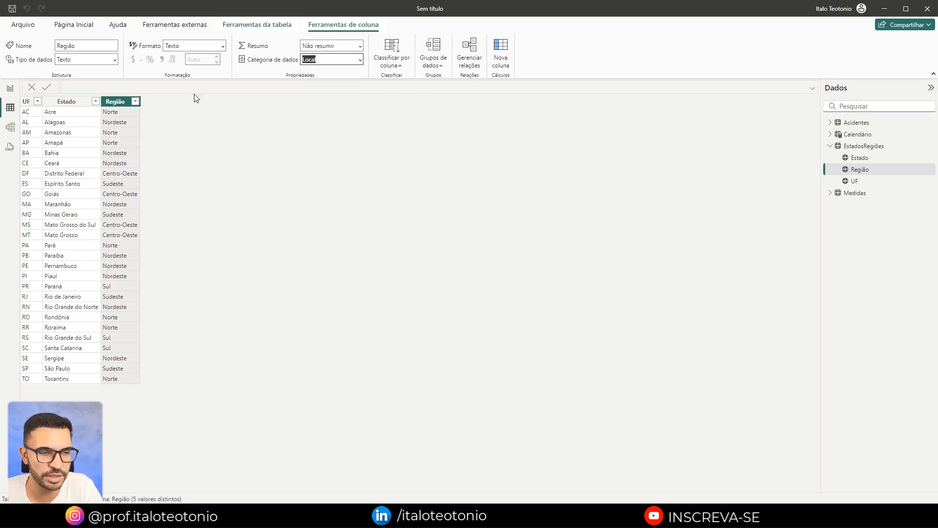
# Back on the Principal report page, replace the state slicer's uf field with Estado from the EstadosRegiões table.
pyautogui.click(11, 89)
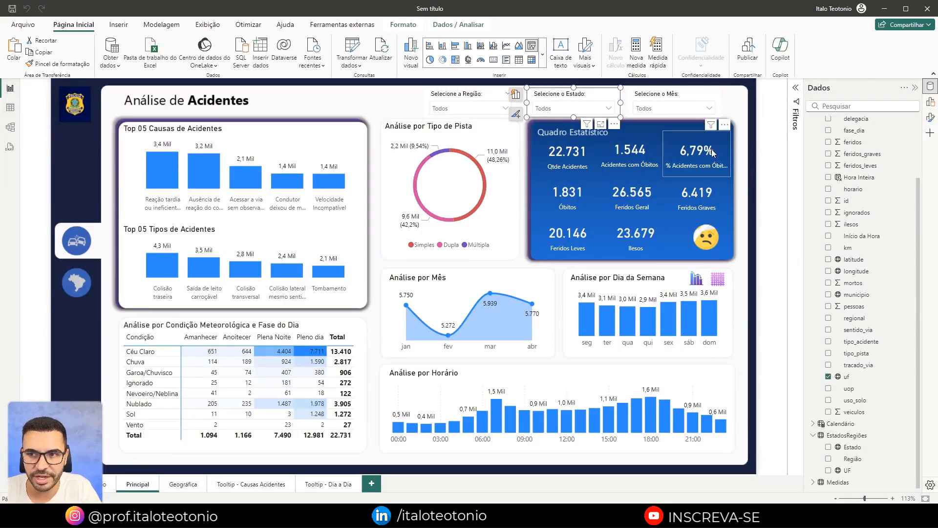
pyautogui.scroll(3, 836, 210)
pyautogui.click(931, 103)
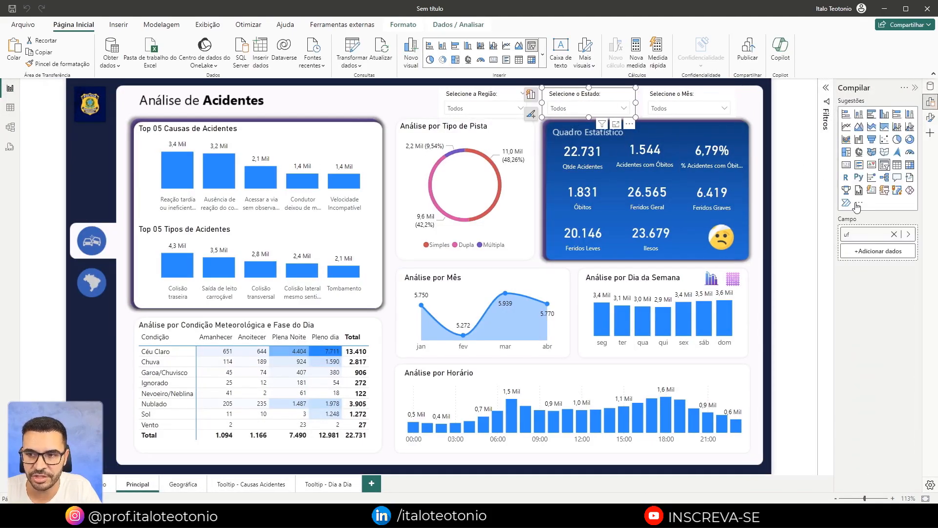
pyautogui.click(894, 235)
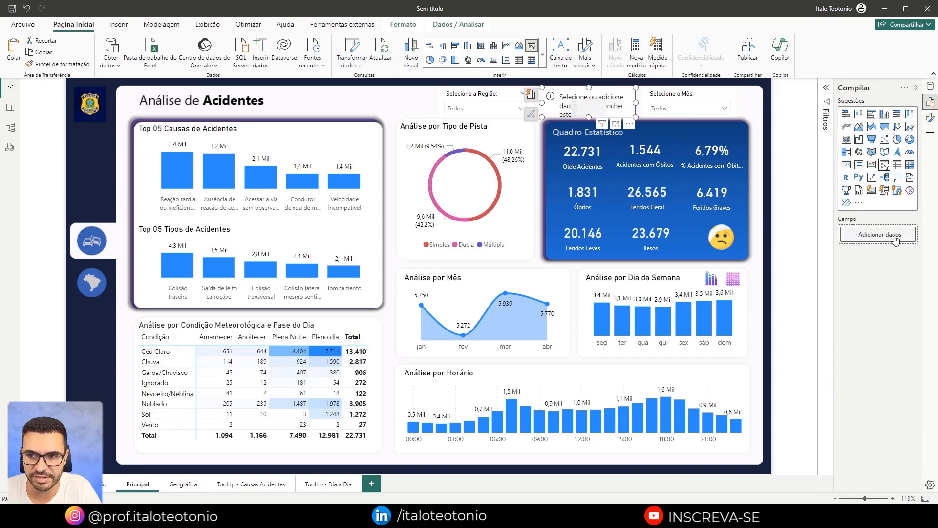
pyautogui.click(880, 235)
pyautogui.click(735, 180)
pyautogui.click(750, 192)
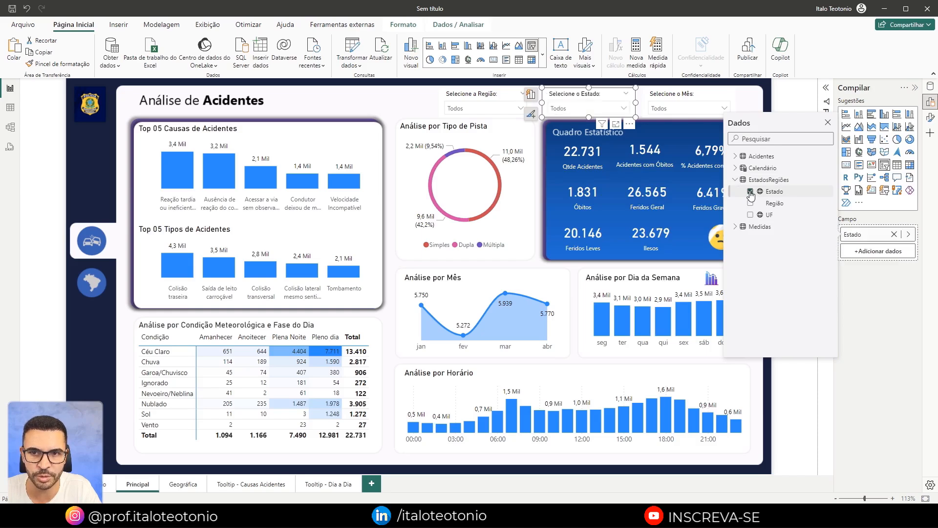
# Review the state names offered by the state slicer and deselect the slicer.
pyautogui.click(601, 111)
pyautogui.scroll(-5, 586, 173)
pyautogui.scroll(5, 584, 198)
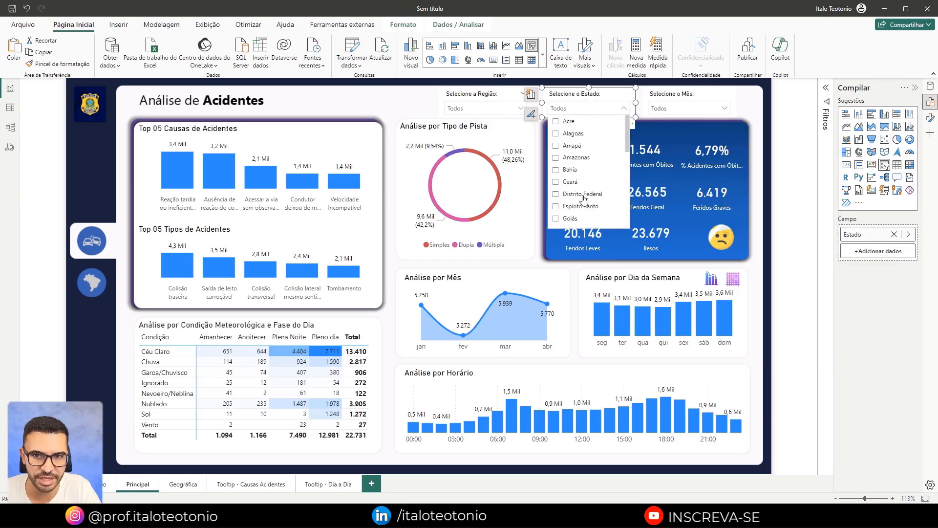
pyautogui.click(755, 173)
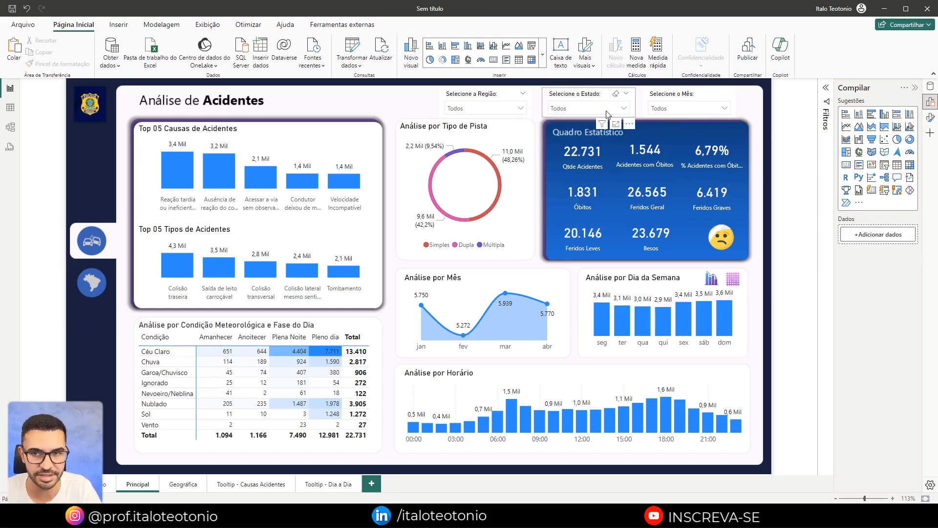
# On the Geográfica page, select the state and month slicers together.
pyautogui.click(172, 481)
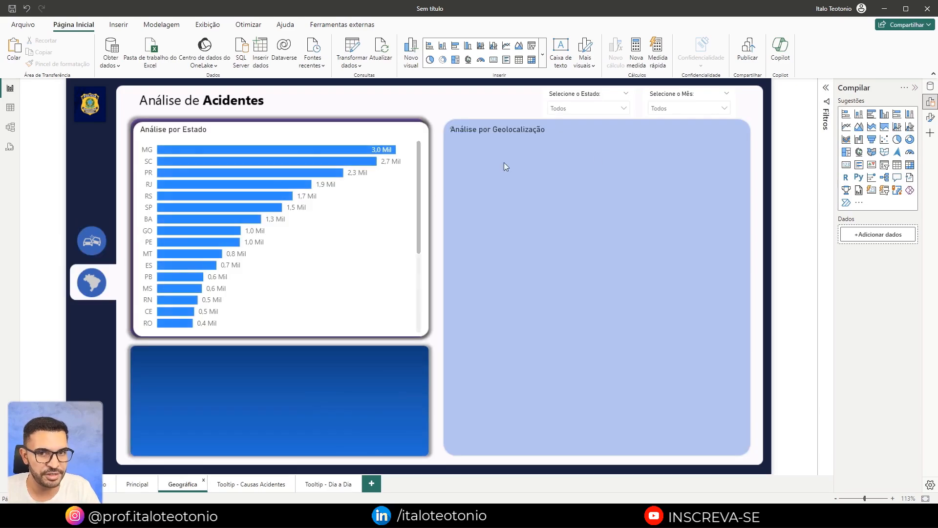
pyautogui.moveTo(762, 126); pyautogui.dragTo(493, 81)
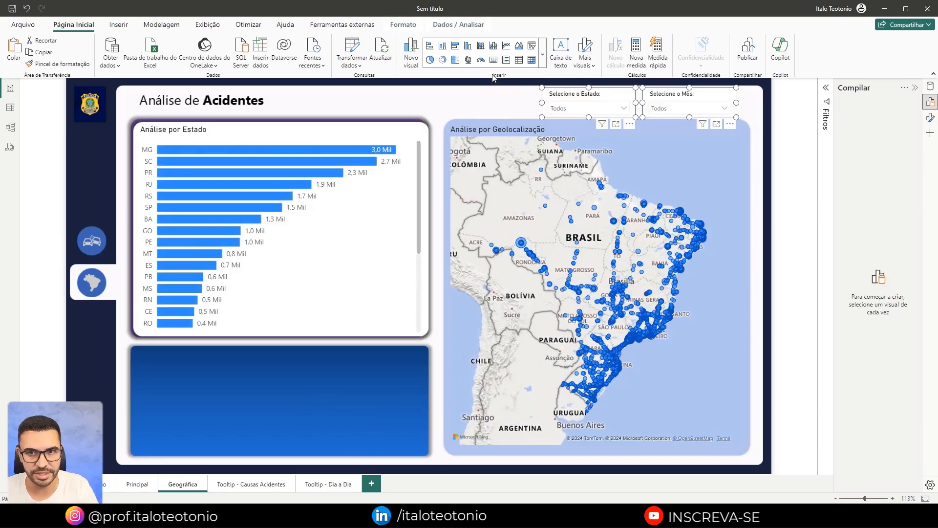
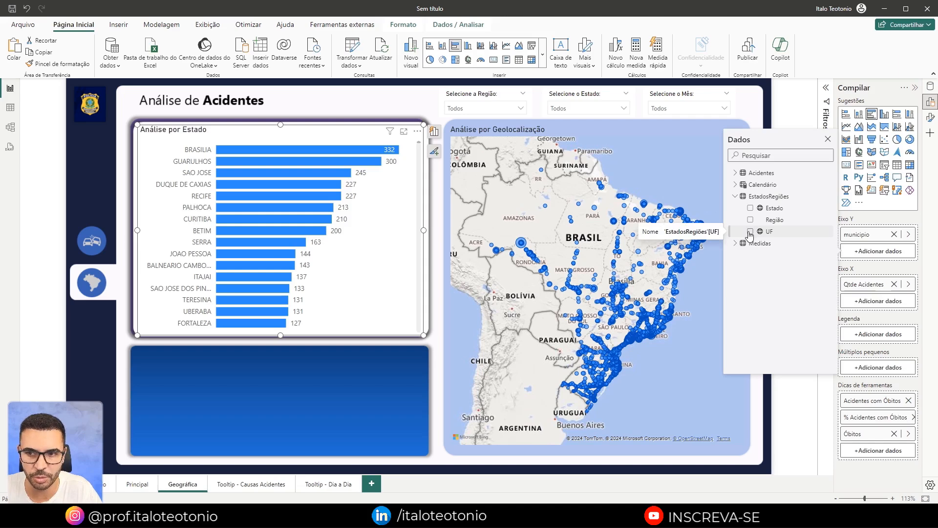
# Add Estado from EstadosRegiões to the Análise por Estado chart's Y axis, place it above municipio, and review the bars.
pyautogui.click(750, 209)
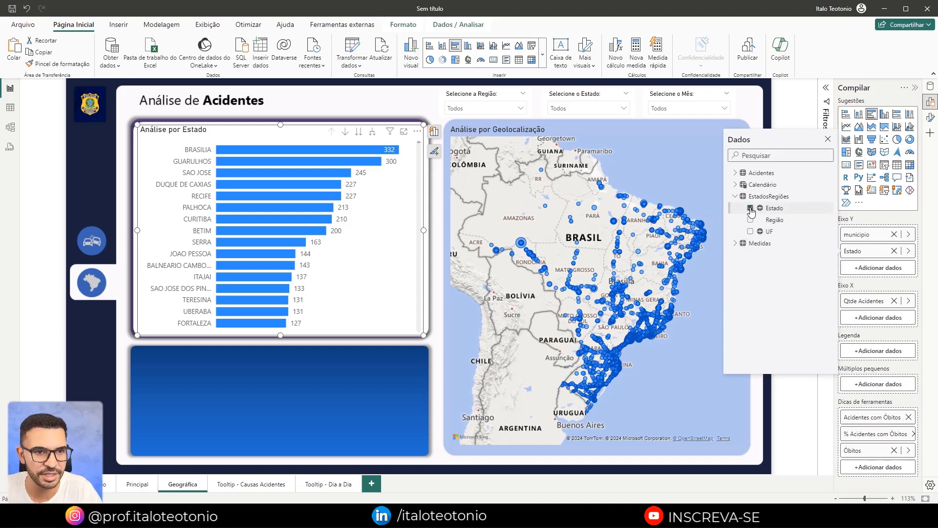
pyautogui.moveTo(862, 251); pyautogui.dragTo(873, 231)
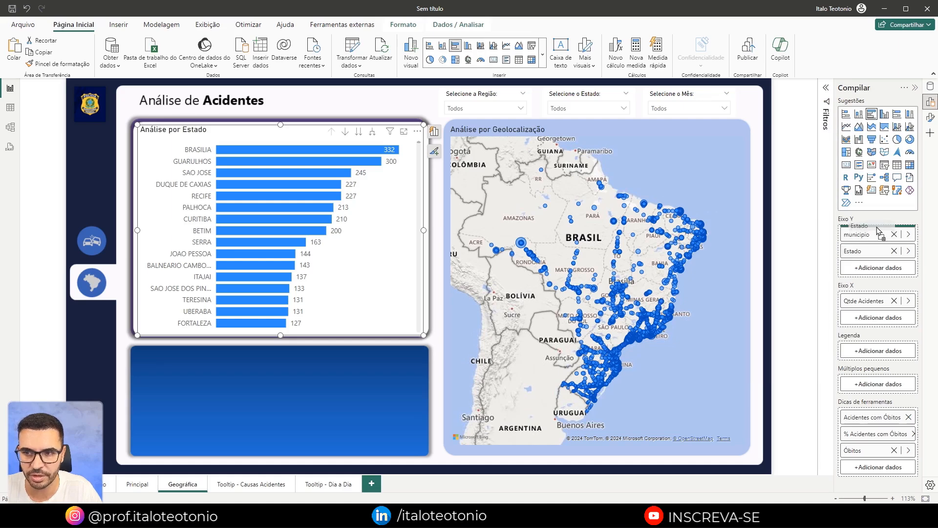
pyautogui.scroll(-5, 239, 192)
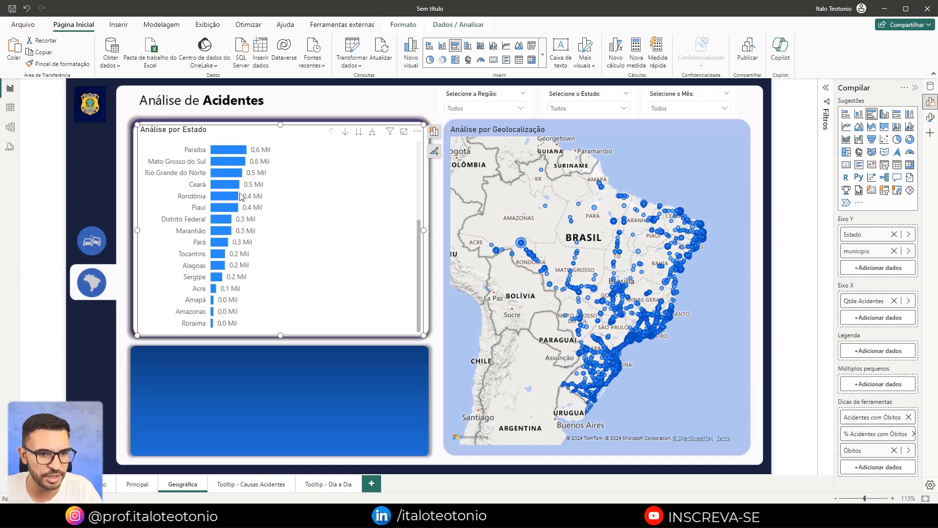
# Drill down into Minas Gerais in the Análise por Estado chart, review its municipalities, return to state level and turn drill mode off.
pyautogui.scroll(5, 239, 219)
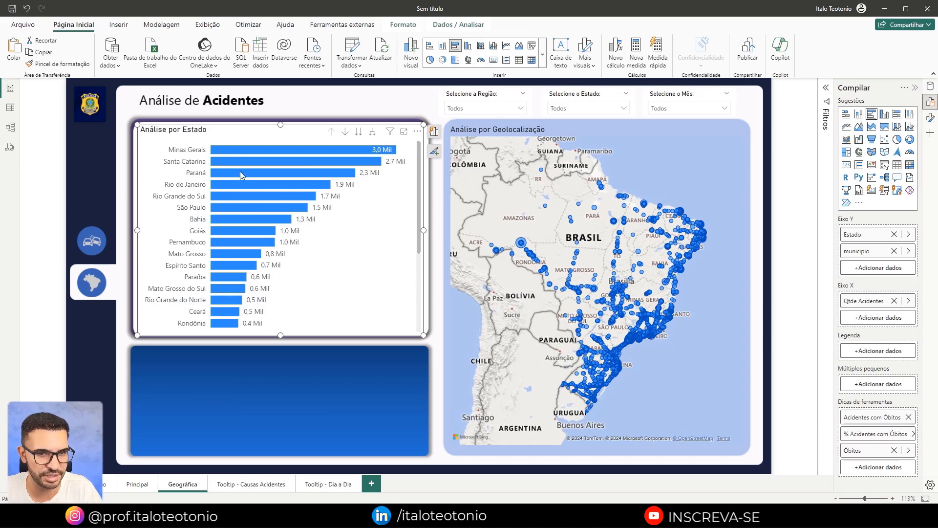
pyautogui.click(365, 108)
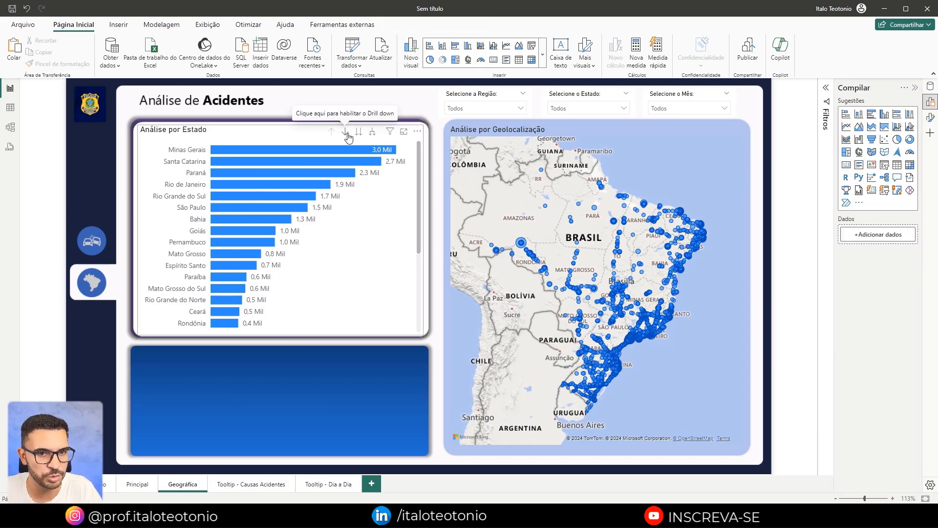
pyautogui.click(345, 133)
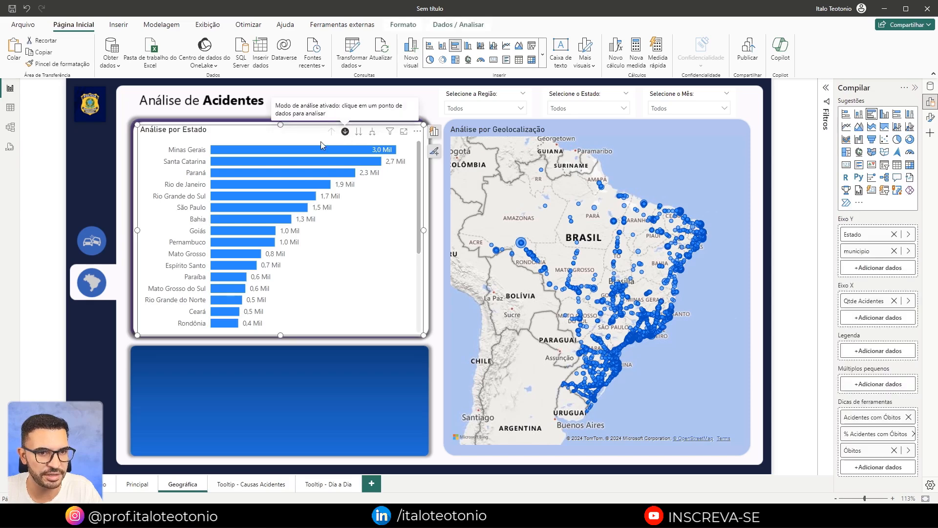
pyautogui.click(303, 152)
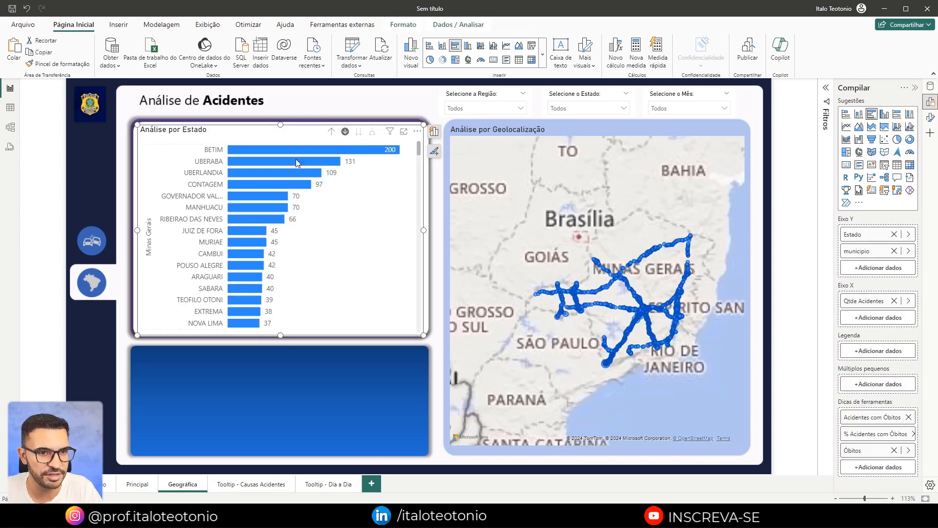
pyautogui.scroll(-5, 293, 181)
pyautogui.scroll(5, 291, 184)
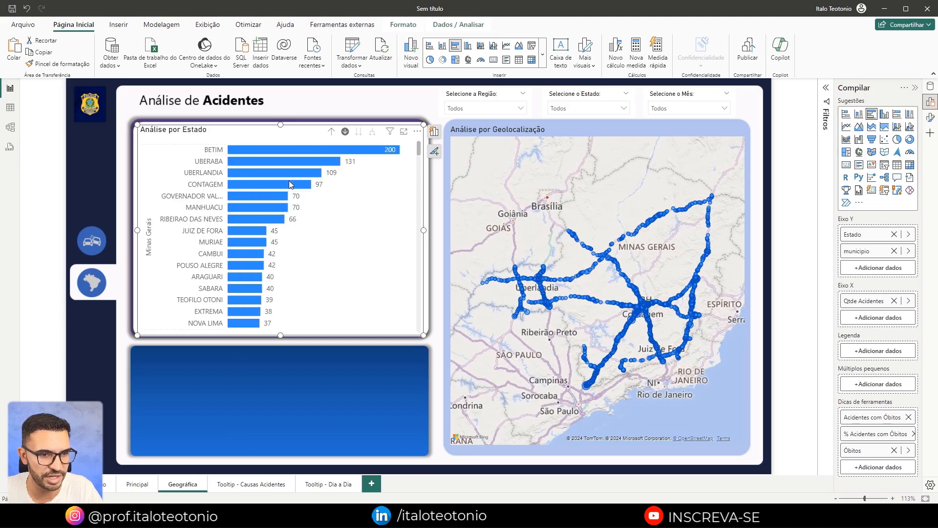
pyautogui.click(331, 133)
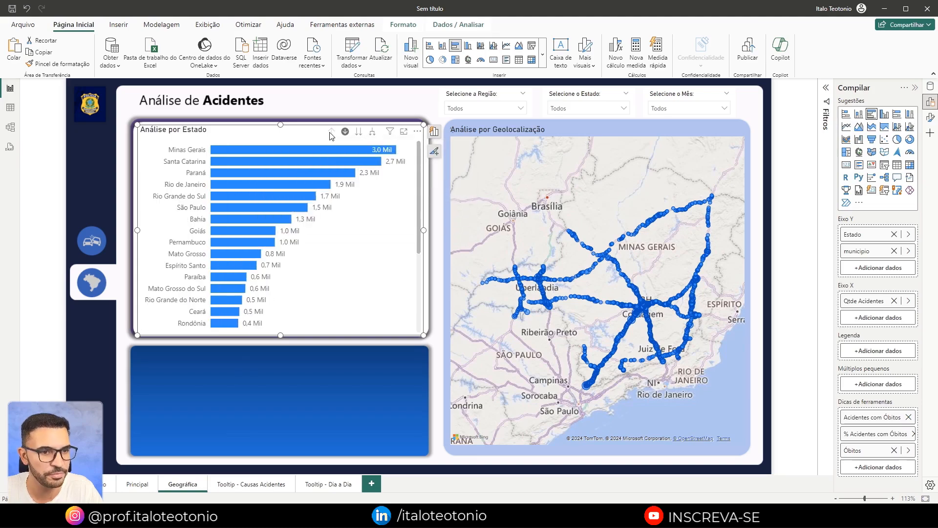
pyautogui.click(345, 133)
pyautogui.click(308, 107)
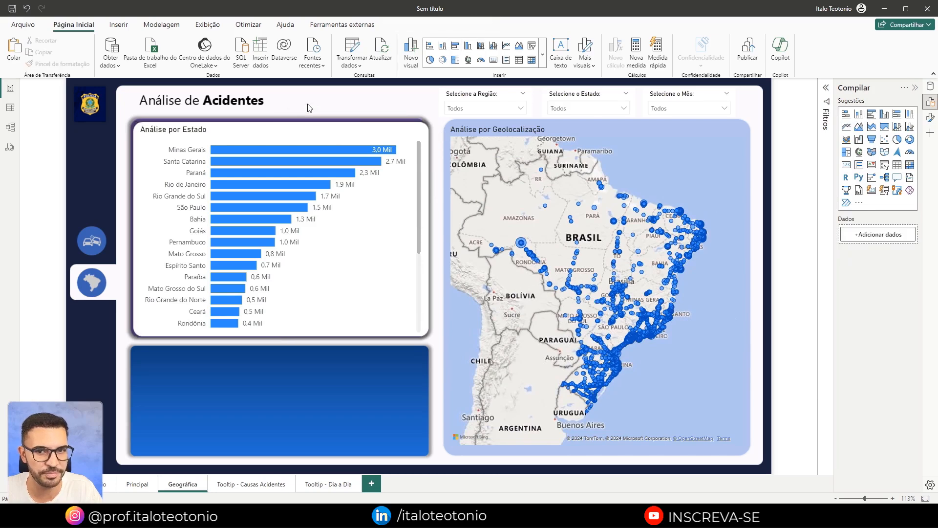
# Replace the uf-based Estado tooltip field of the Análise por Geolocalização map with Estado and Região from the EstadosRegiões table.
pyautogui.click(723, 206)
pyautogui.moveTo(451, 115); pyautogui.dragTo(724, 465)
pyautogui.press('Escape')
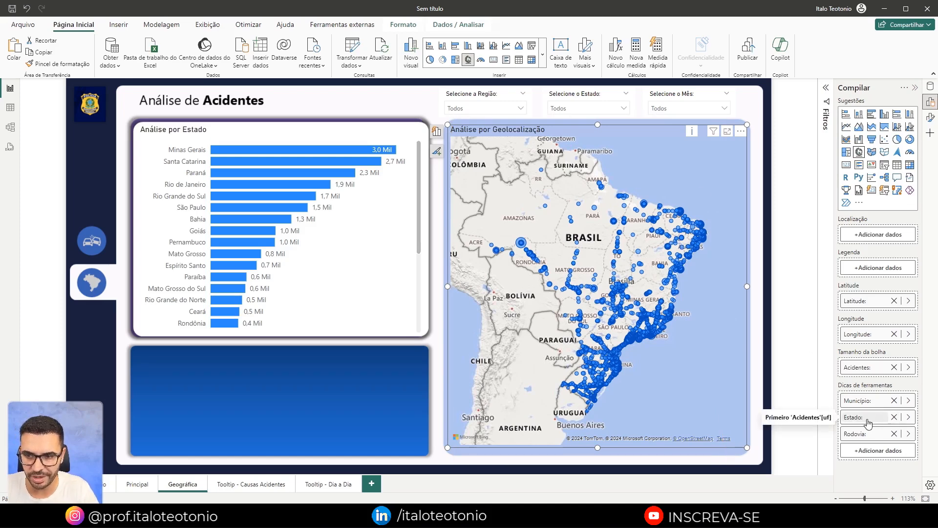
pyautogui.moveTo(612, 359)
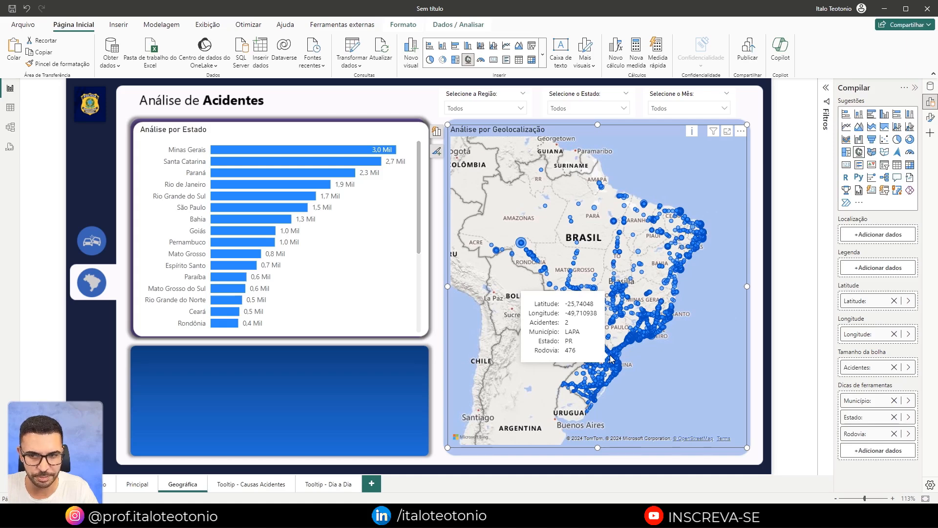
pyautogui.click(894, 417)
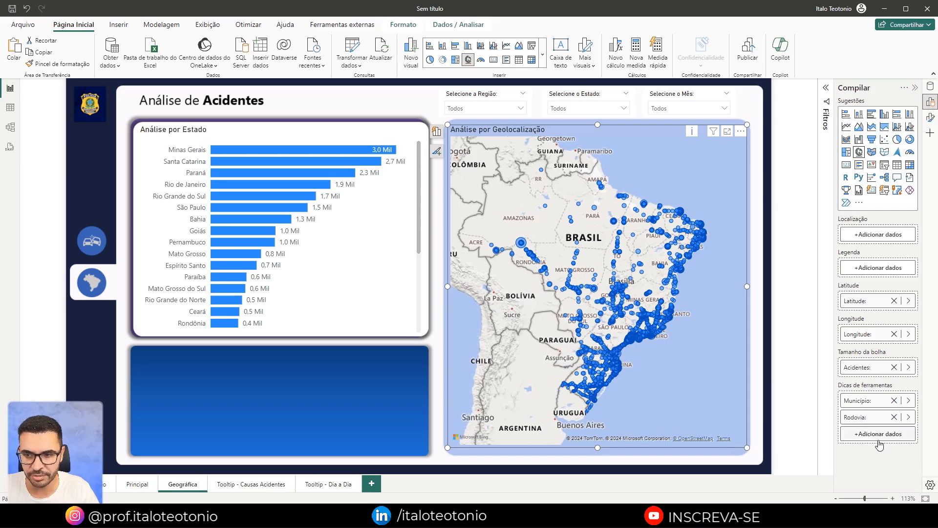
pyautogui.click(878, 433)
pyautogui.click(735, 270)
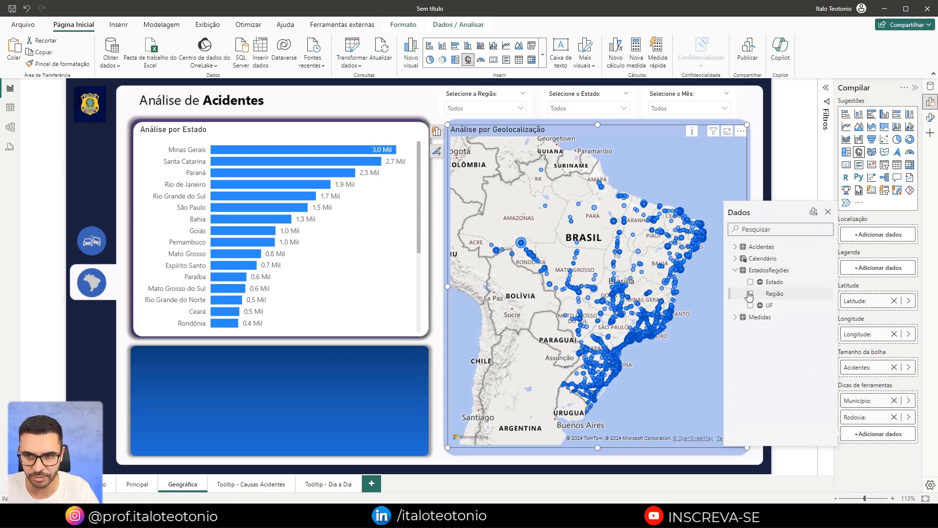
pyautogui.click(750, 283)
pyautogui.click(750, 295)
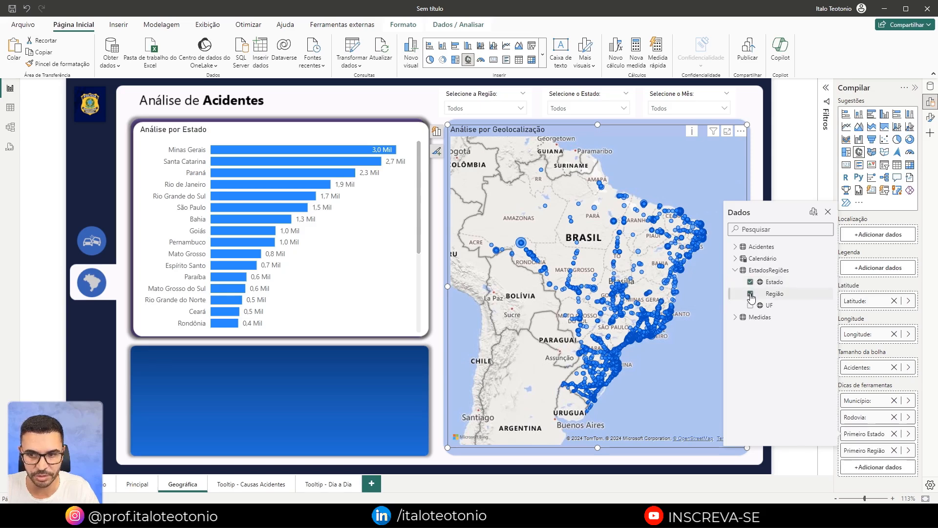
pyautogui.click(823, 458)
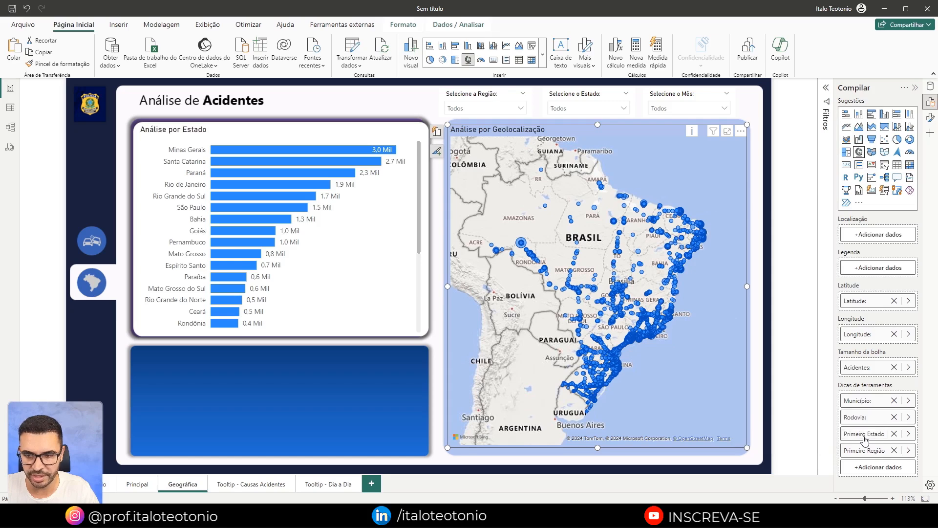
# Rename the map's new tooltip fields to "Estado:" and "Região:".
pyautogui.doubleClick(865, 437)
pyautogui.write('Estado:')
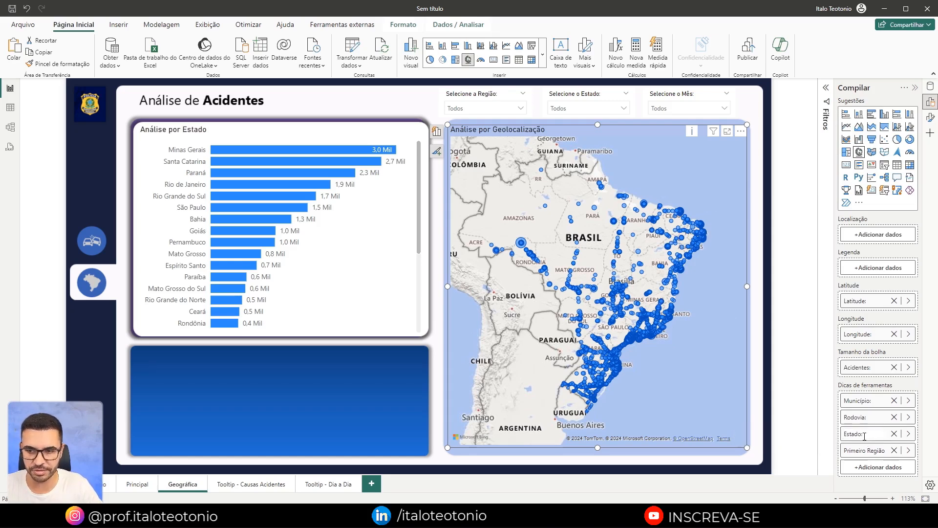
pyautogui.doubleClick(866, 450)
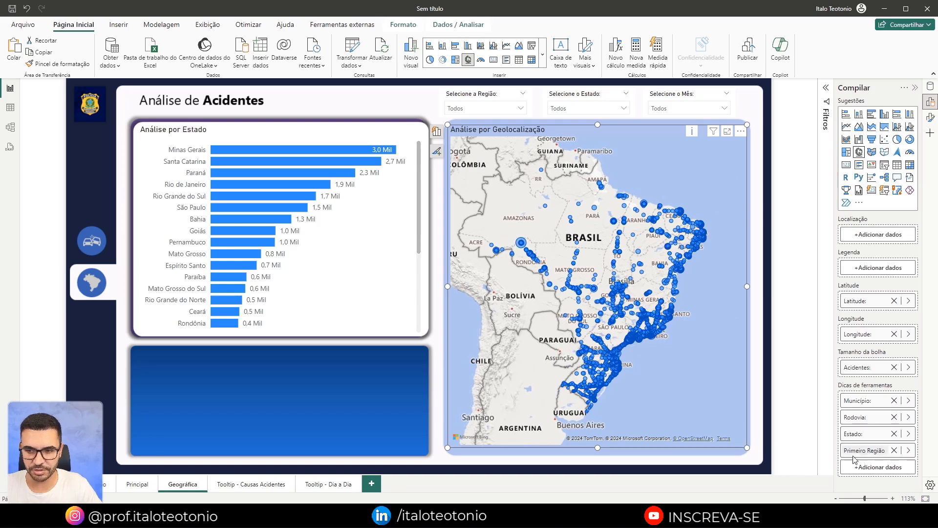
pyautogui.hotkey('ctrl', 'a')
pyautogui.write('Região')
pyautogui.press('Return')
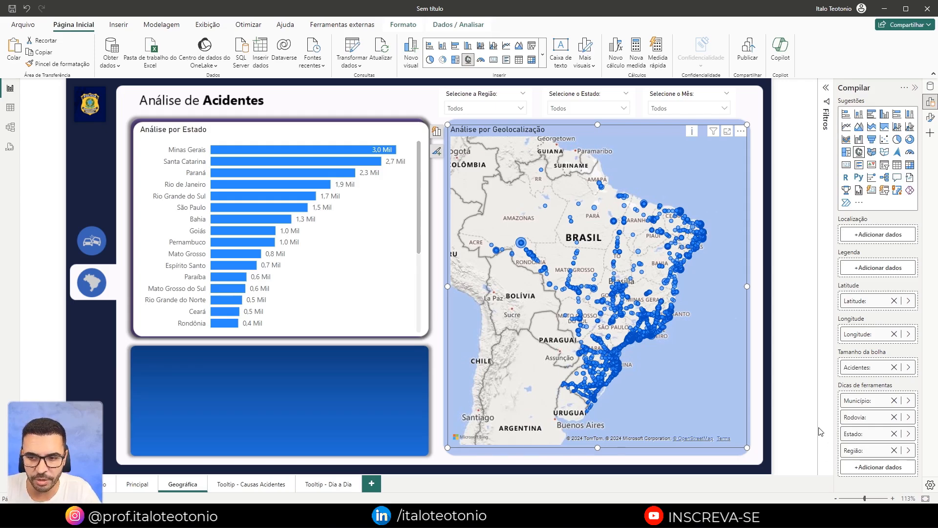
# Reorder the map's tooltip fields as Região, Estado, Município, Rodovia and check the tooltip on a map point.
pyautogui.moveTo(858, 450); pyautogui.dragTo(870, 395)
pyautogui.moveTo(859, 450); pyautogui.dragTo(872, 415)
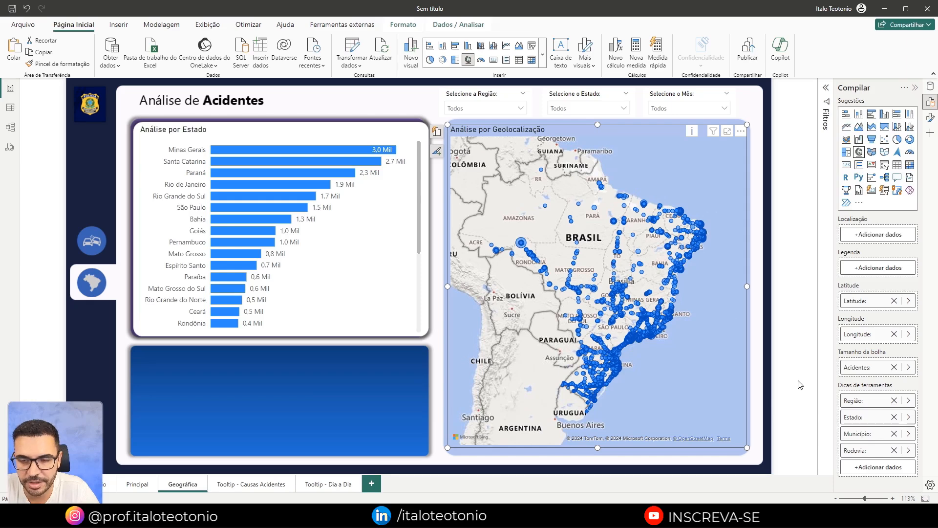
pyautogui.moveTo(648, 318)
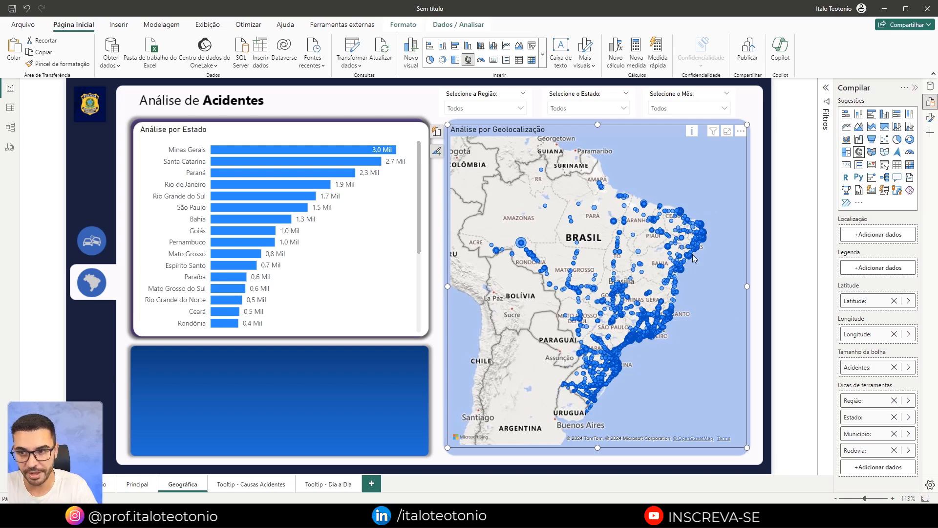
pyautogui.moveTo(811, 252)
pyautogui.mouseDown()
pyautogui.moveTo(834, 293)
pyautogui.moveTo(923, 359)
pyautogui.mouseUp()
pyautogui.moveTo(815, 303); pyautogui.dragTo(765, 332)
pyautogui.moveTo(826, 342); pyautogui.dragTo(768, 374)
pyautogui.press('Escape')
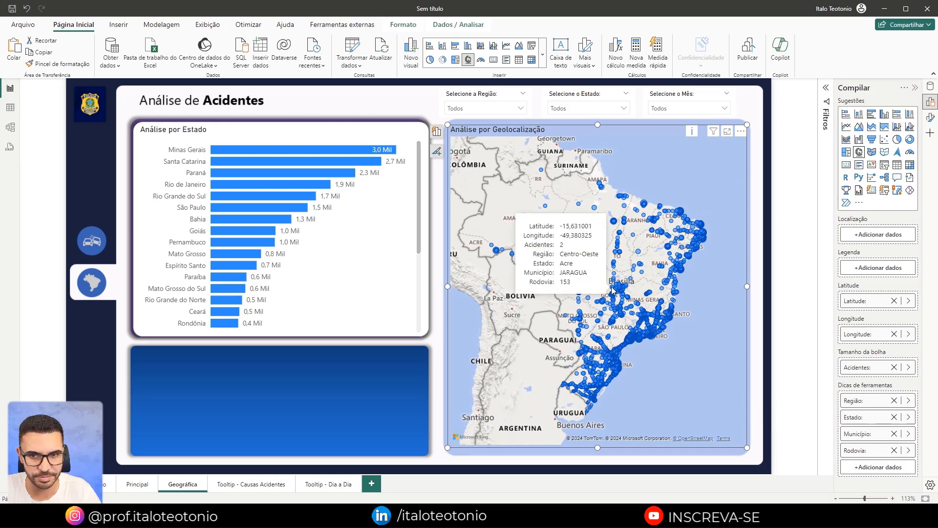
# In the model view, examine how the Acidentes and EstadosRegiões tables are related and which one holds Estado and Região.
pyautogui.click(10, 128)
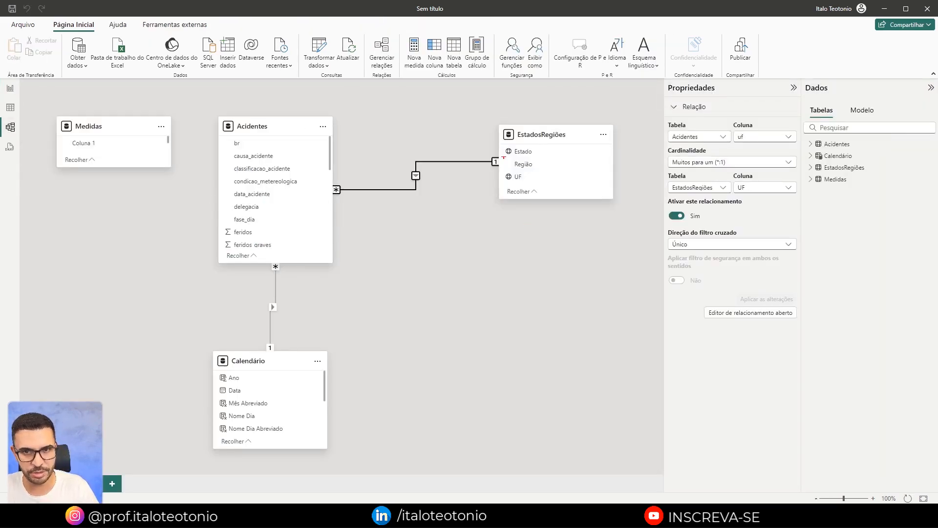
pyautogui.moveTo(489, 107)
pyautogui.mouseDown()
pyautogui.moveTo(559, 181)
pyautogui.moveTo(628, 218)
pyautogui.mouseUp()
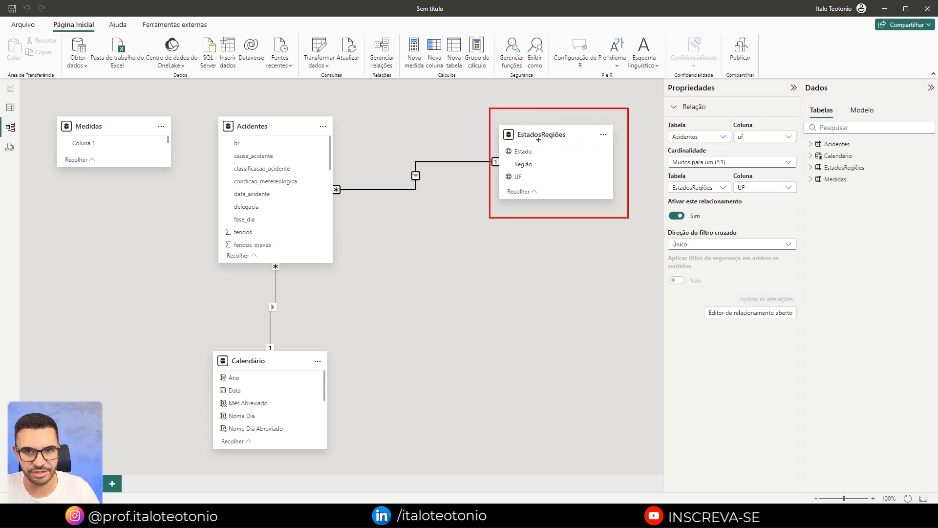
pyautogui.moveTo(521, 124); pyautogui.dragTo(610, 75)
pyautogui.moveTo(263, 124); pyautogui.dragTo(194, 73)
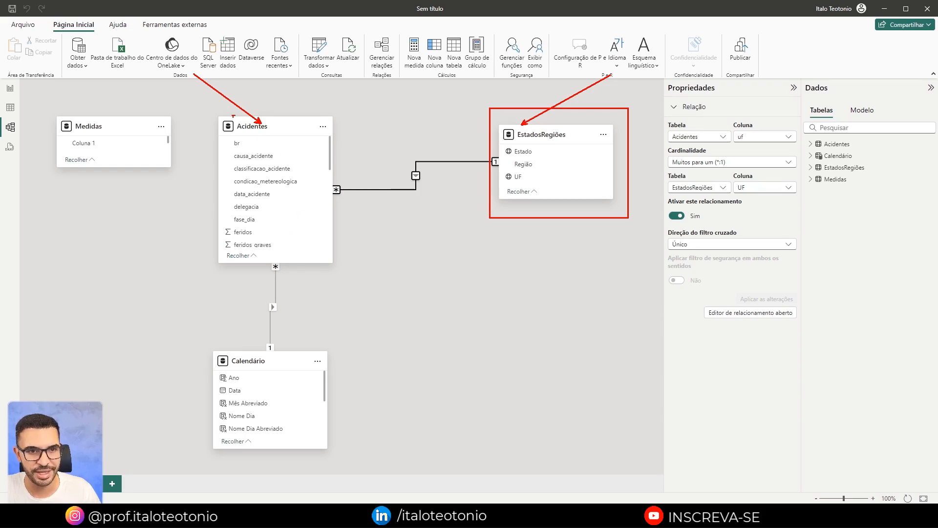
pyautogui.moveTo(206, 108); pyautogui.dragTo(339, 292)
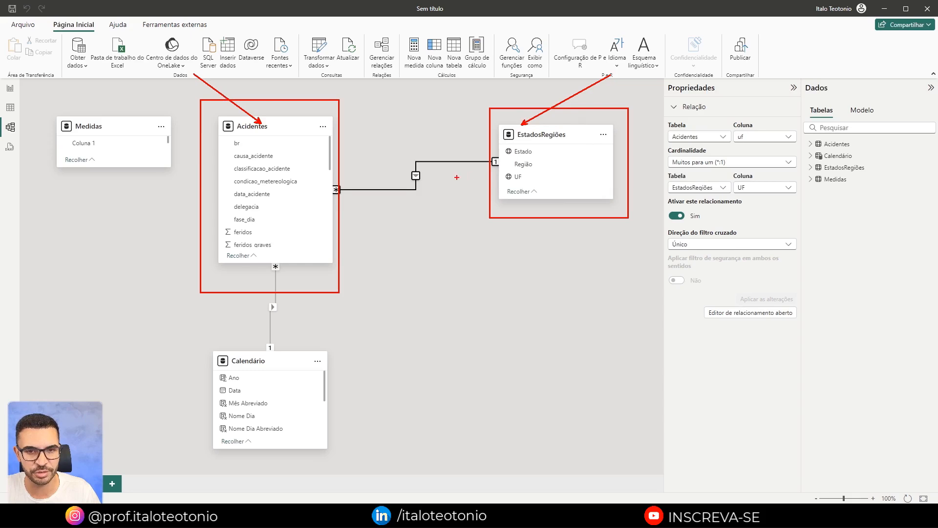
pyautogui.moveTo(515, 167); pyautogui.dragTo(458, 175)
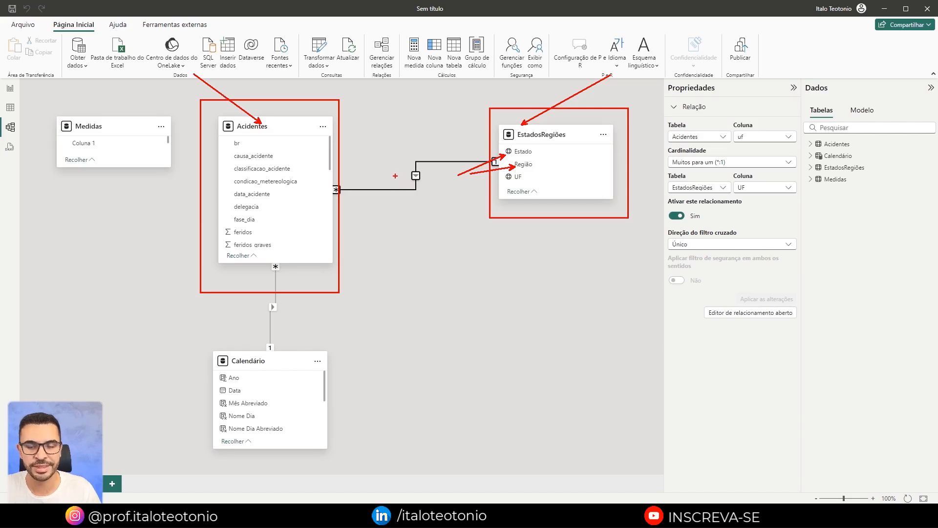
pyautogui.press('Escape')
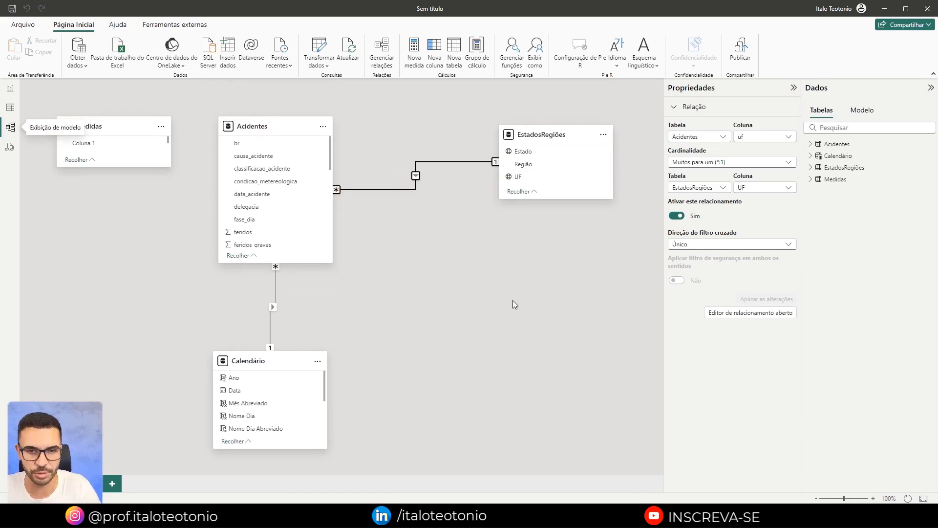
# Set the cross-filter direction of the Acidentes–EstadosRegiões relationship to Ambos and save it.
pyautogui.rightClick(406, 189)
pyautogui.click(418, 209)
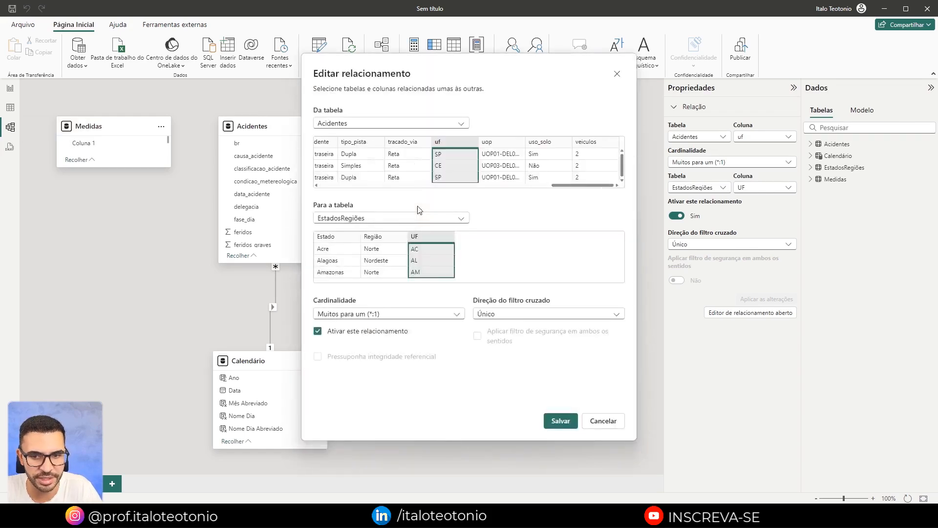
pyautogui.click(513, 315)
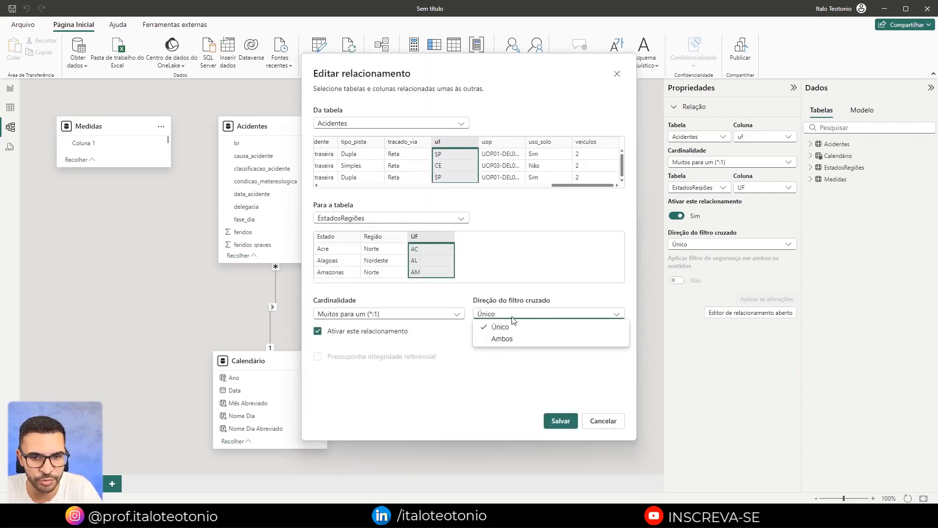
pyautogui.click(501, 338)
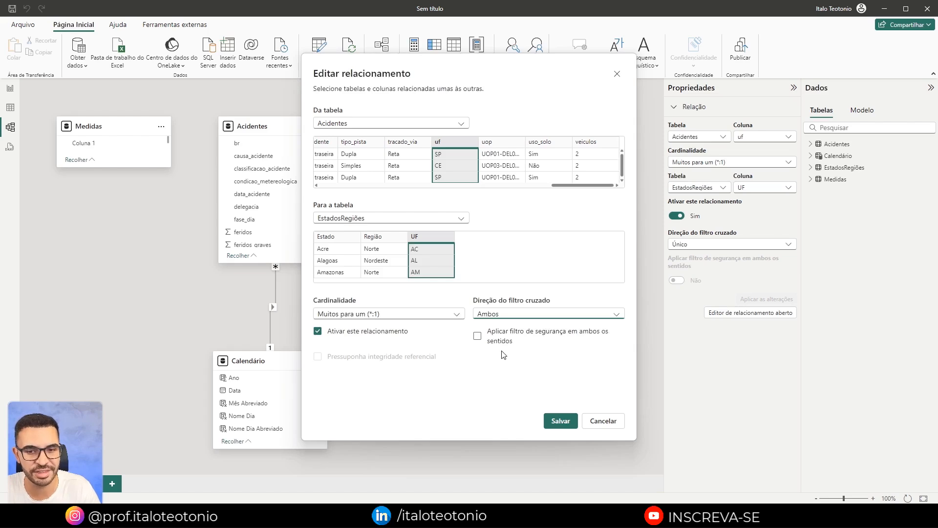
pyautogui.click(562, 421)
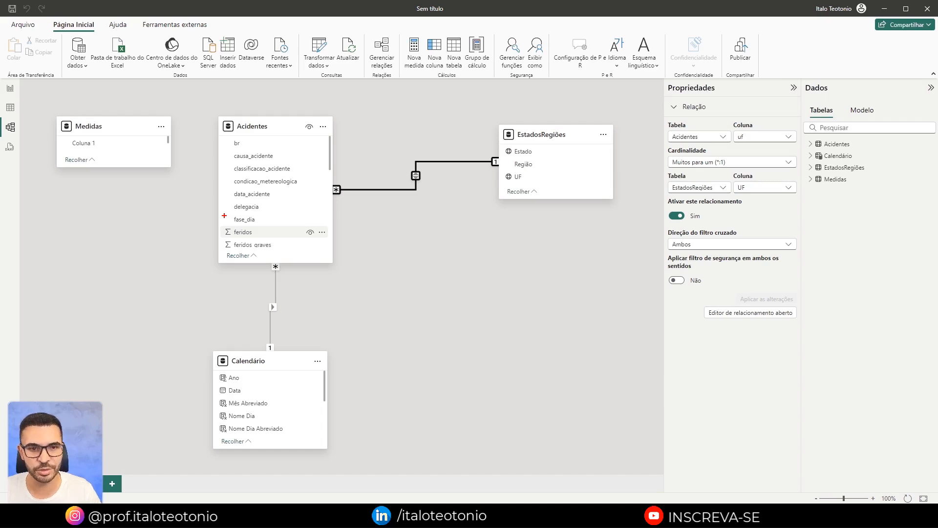
# In the table view, filter the Acidentes table's latitude column to the single value -33,099941.
pyautogui.click(10, 107)
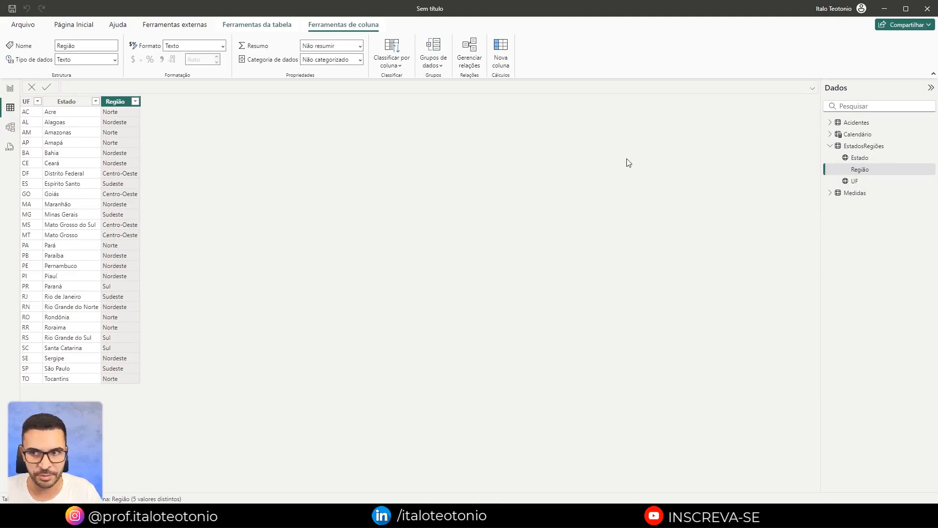
pyautogui.click(864, 124)
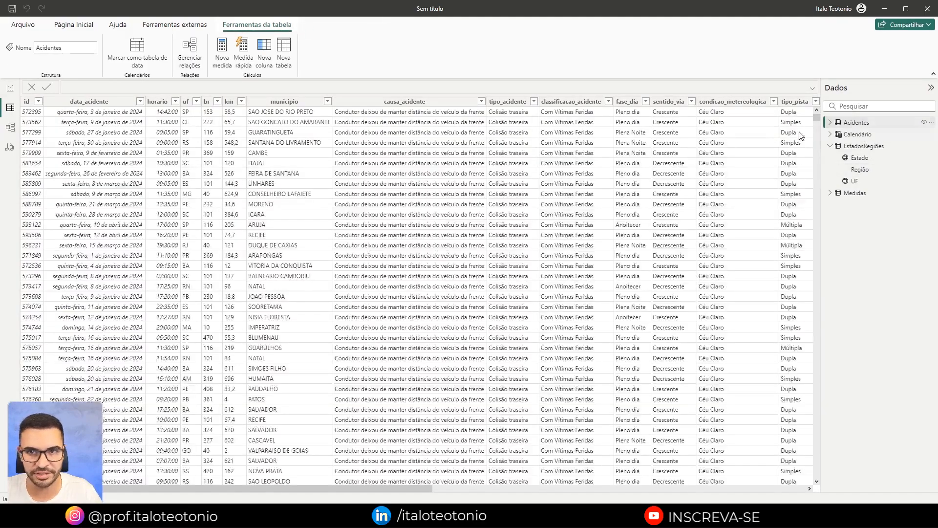
pyautogui.moveTo(423, 488); pyautogui.dragTo(792, 489)
pyautogui.click(540, 101)
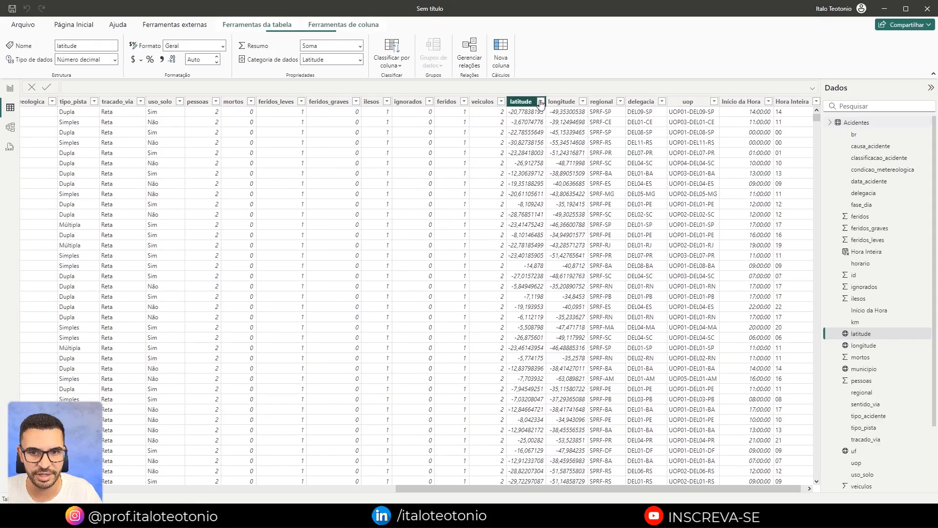
pyautogui.click(587, 202)
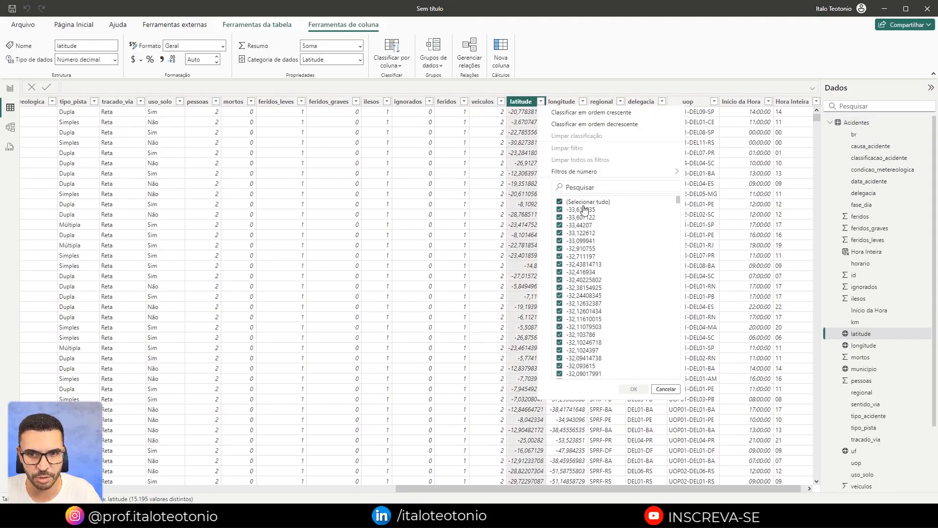
pyautogui.click(577, 241)
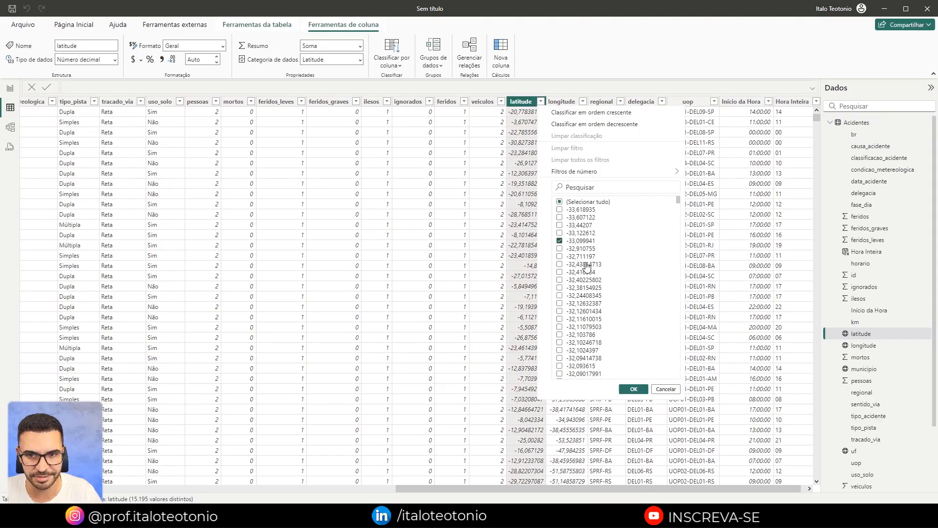
pyautogui.click(634, 389)
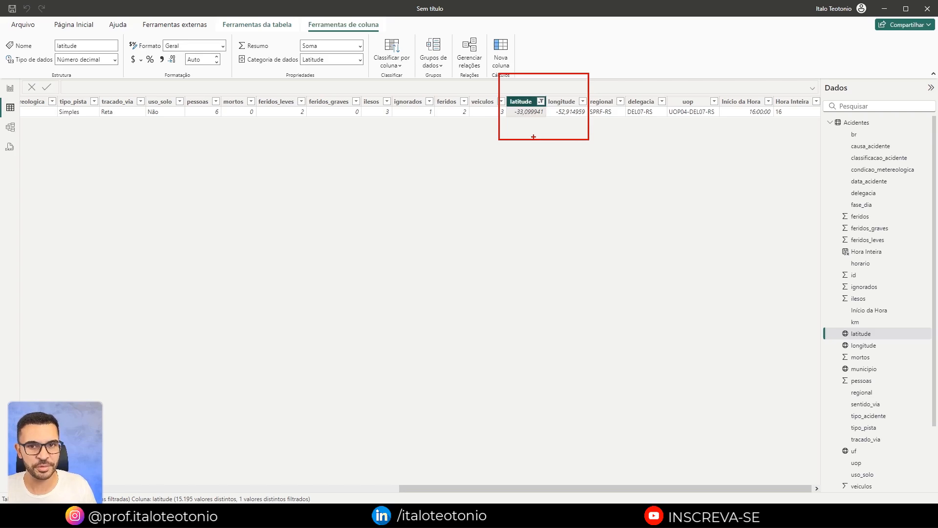
# Examine the filtered accident's latitude and longitude in the Acidentes table and check its uf value.
pyautogui.moveTo(516, 118); pyautogui.dragTo(485, 151)
pyautogui.moveTo(572, 119); pyautogui.dragTo(618, 162)
pyautogui.press('Escape')
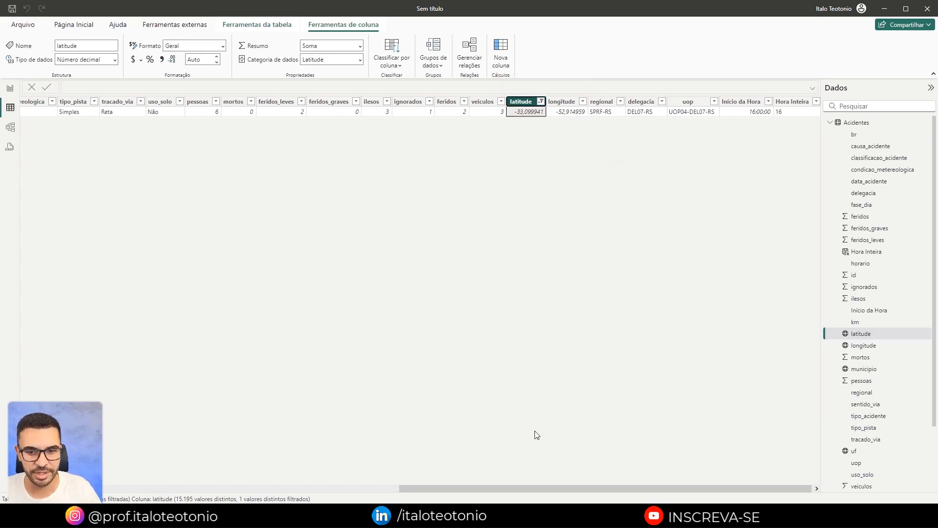
pyautogui.moveTo(544, 488)
pyautogui.mouseDown()
pyautogui.moveTo(454, 495)
pyautogui.moveTo(142, 478)
pyautogui.mouseUp()
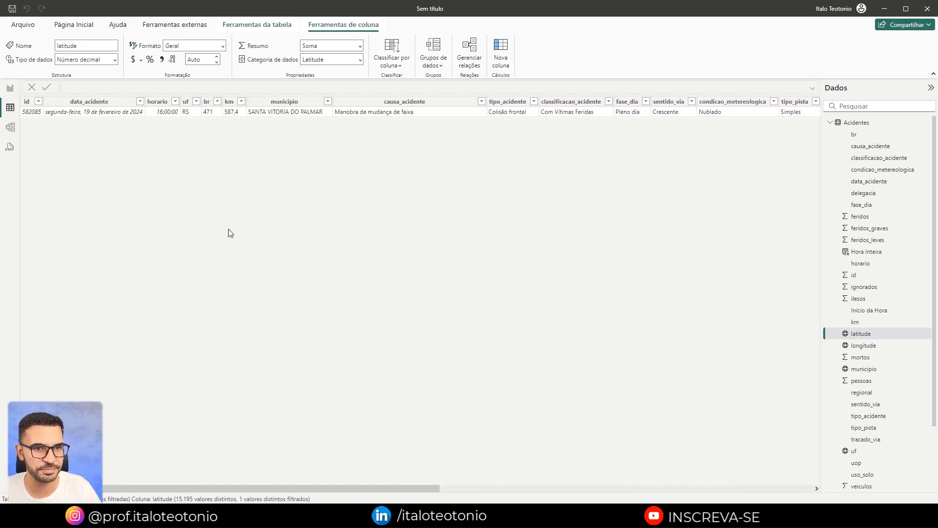
pyautogui.moveTo(190, 118); pyautogui.dragTo(214, 166)
pyautogui.moveTo(174, 91); pyautogui.dragTo(203, 121)
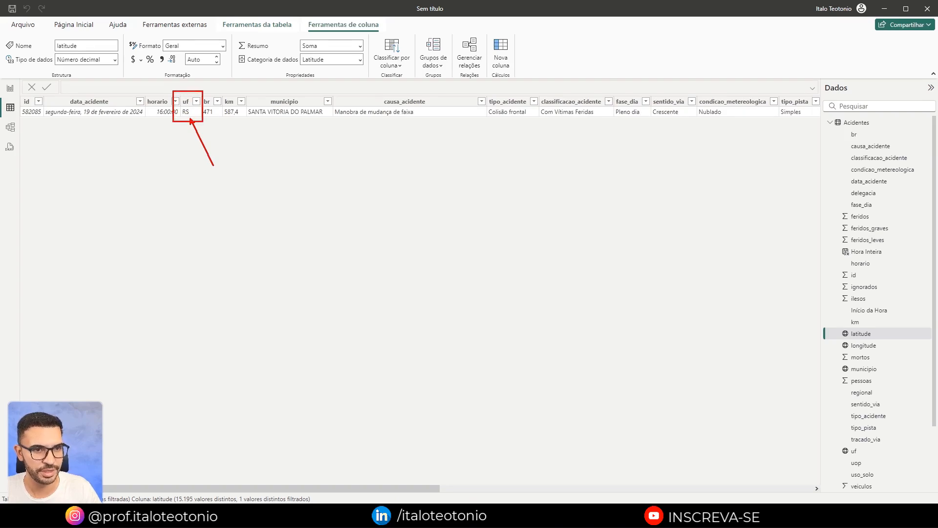
pyautogui.press('Escape')
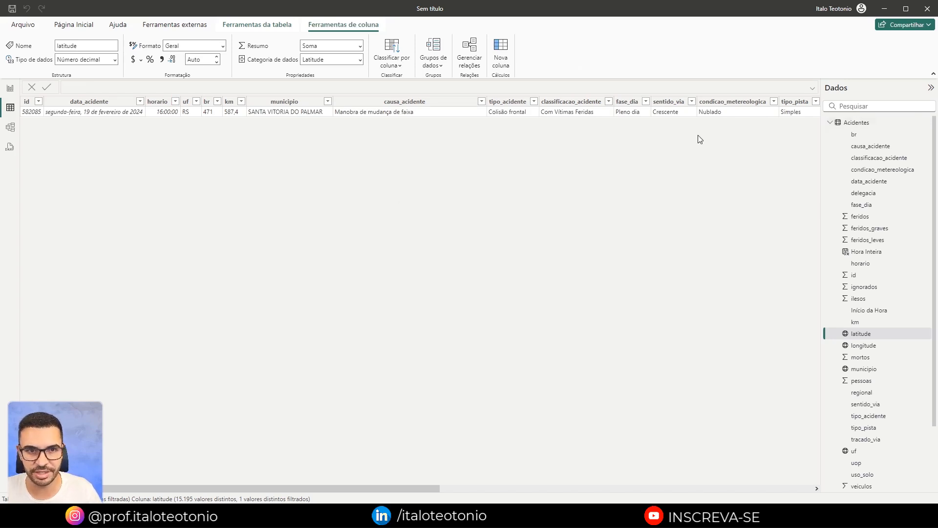
# Filter the UF column of the EstadosRegiões table to RS and read the matching Estado and Região.
pyautogui.scroll(-3, 882, 317)
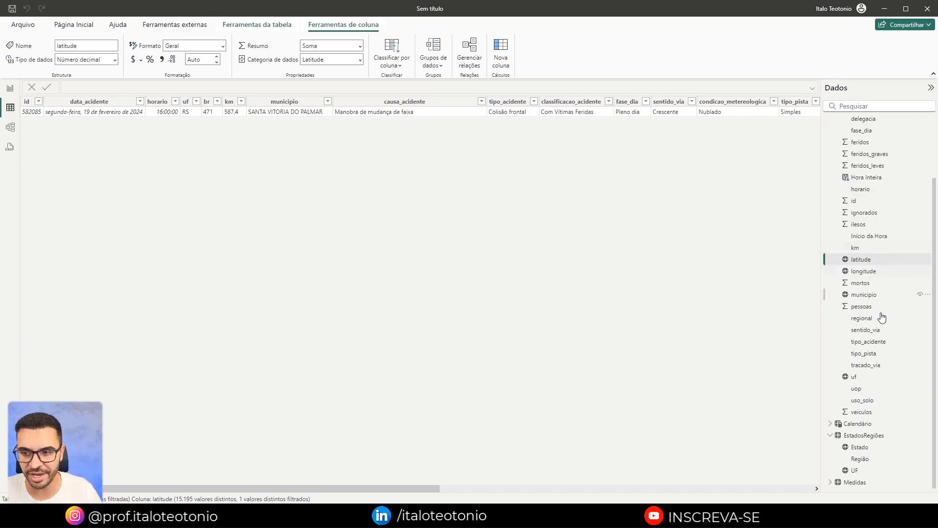
pyautogui.click(864, 435)
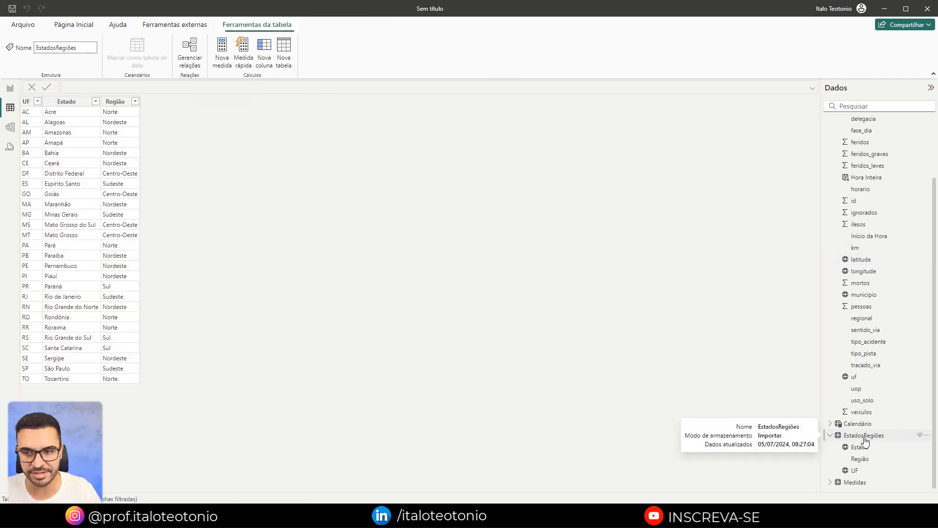
pyautogui.click(38, 101)
pyautogui.click(80, 202)
pyautogui.scroll(-2, 69, 283)
pyautogui.click(62, 342)
pyautogui.click(130, 389)
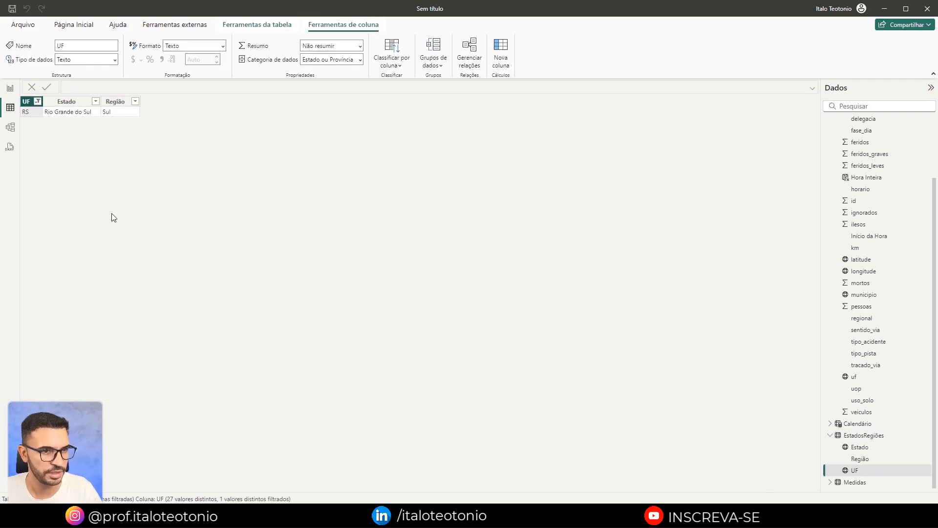
pyautogui.moveTo(62, 122); pyautogui.dragTo(95, 158)
pyautogui.moveTo(122, 122); pyautogui.dragTo(171, 198)
pyautogui.press('Escape')
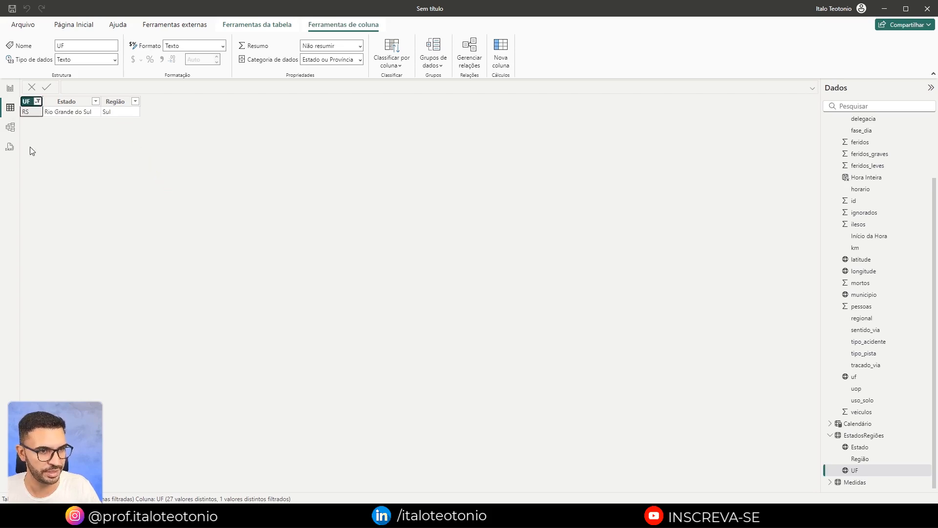
# Review the Acidentes–EstadosRegiões relationship in the model view, and reselect all UF values in the EstadosRegiões table's filter.
pyautogui.click(9, 127)
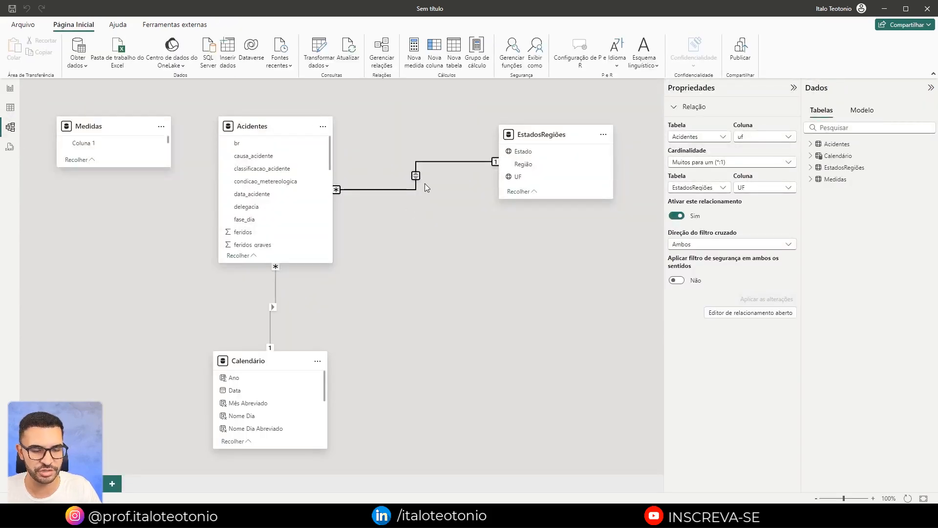
pyautogui.click(9, 108)
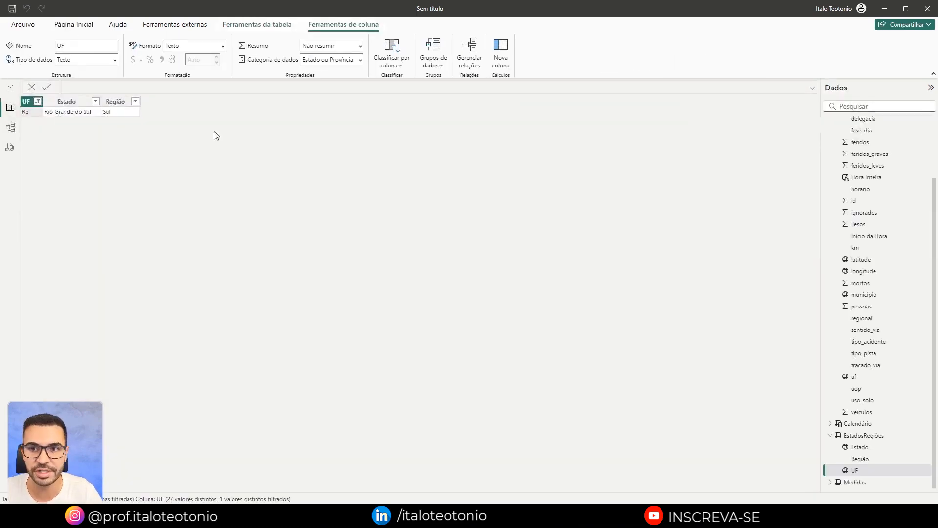
pyautogui.click(37, 101)
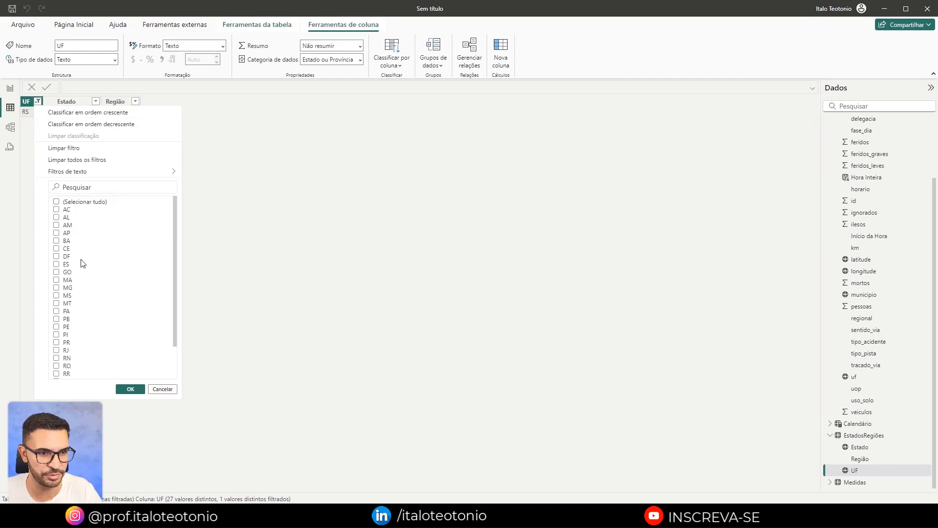
pyautogui.click(57, 202)
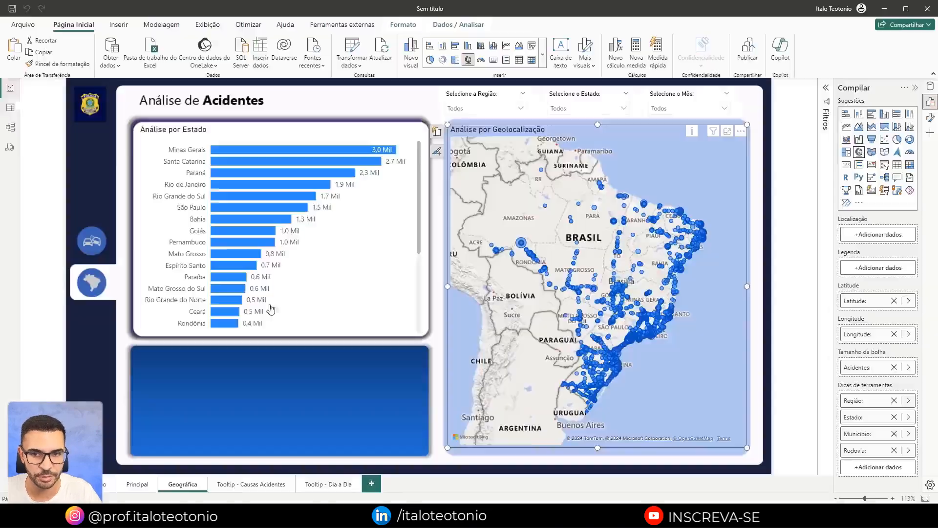
# On the report's Geográfica page, inspect the coordinates, Estado and Município in the tooltips of several map points.
pyautogui.moveTo(655, 328)
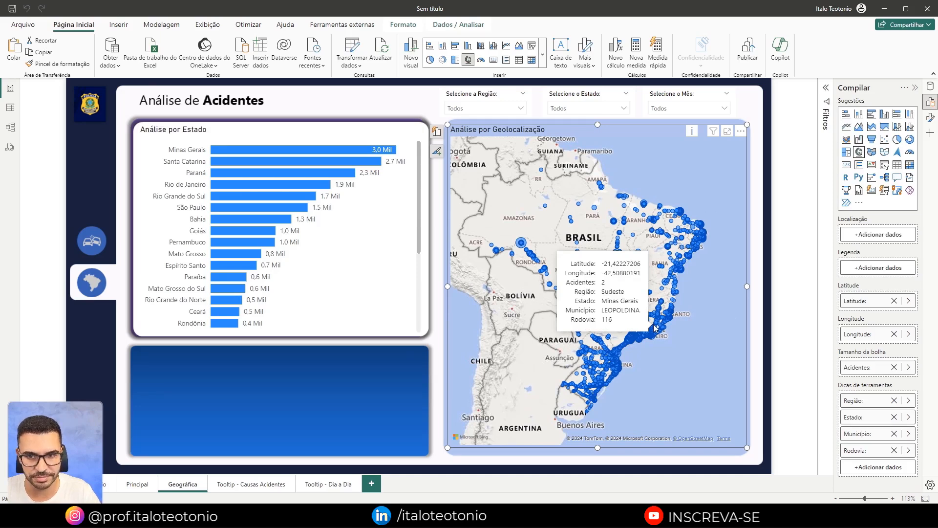
pyautogui.moveTo(638, 298); pyautogui.dragTo(685, 290)
pyautogui.moveTo(640, 311); pyautogui.dragTo(676, 337)
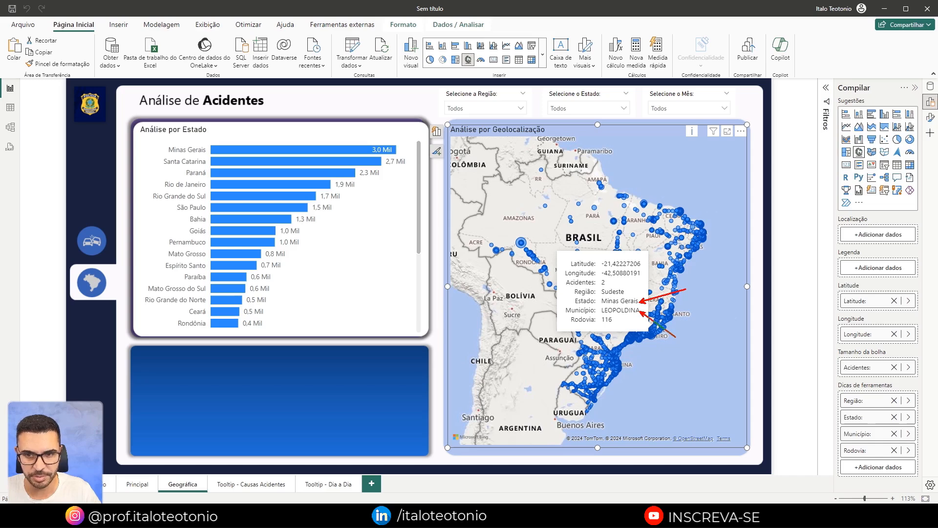
pyautogui.moveTo(549, 251); pyautogui.dragTo(660, 279)
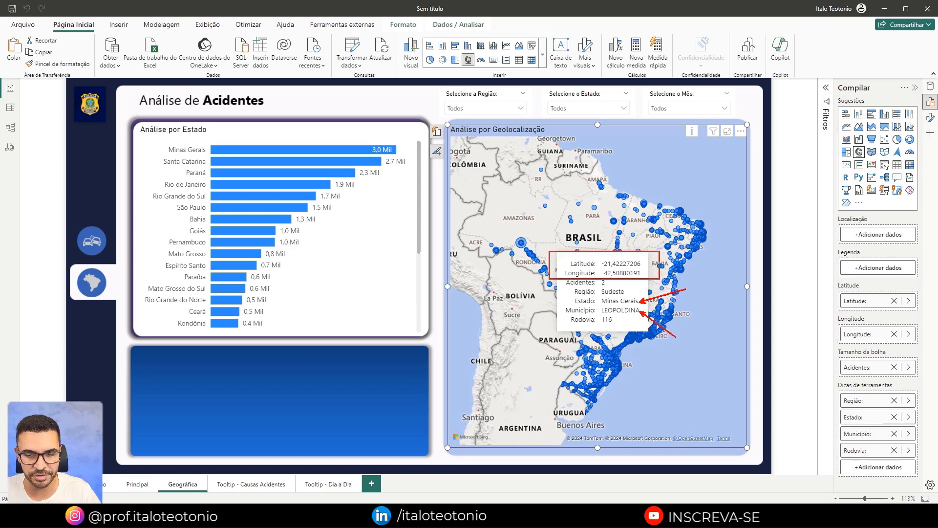
pyautogui.press('Escape')
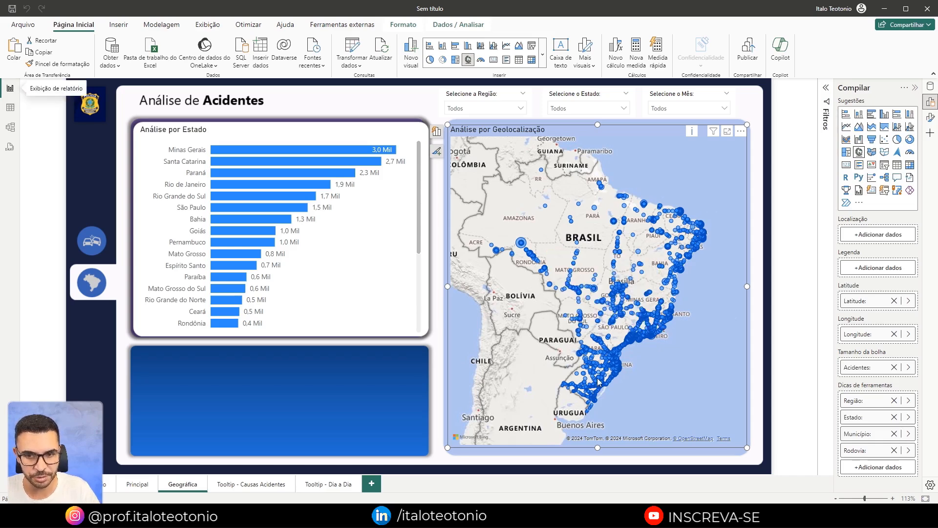
pyautogui.moveTo(599, 382)
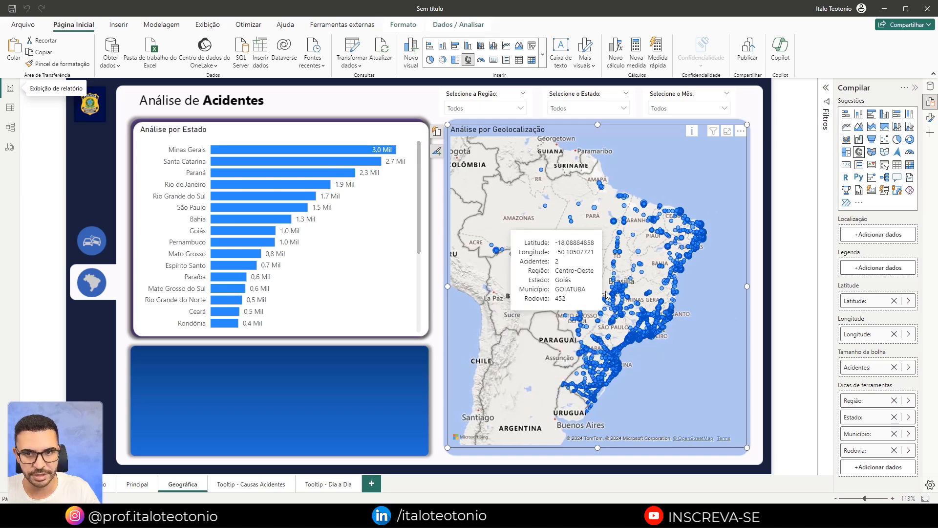
pyautogui.moveTo(698, 228)
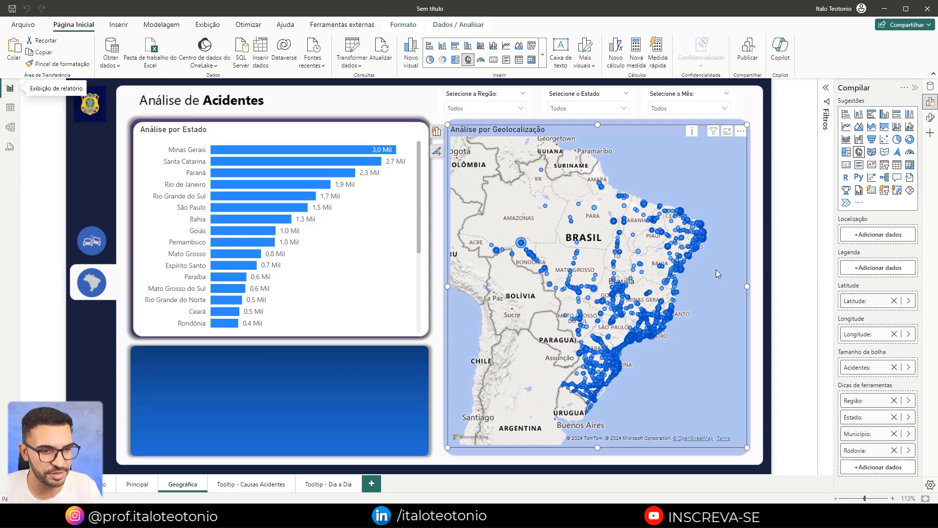
# Try the Sudeste option in the region slicer, clear it again and check the tooltips of map points in the Southeast.
pyautogui.click(241, 370)
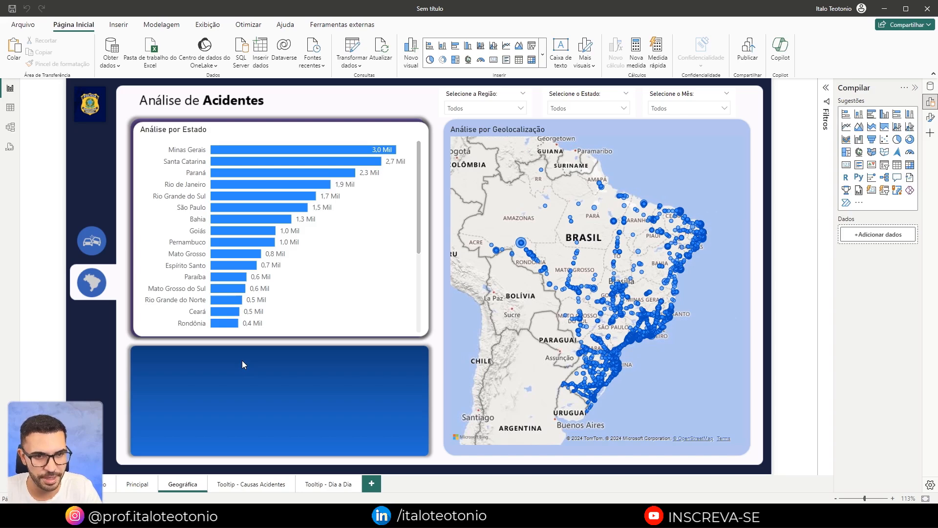
pyautogui.click(482, 109)
pyautogui.click(468, 161)
pyautogui.click(467, 160)
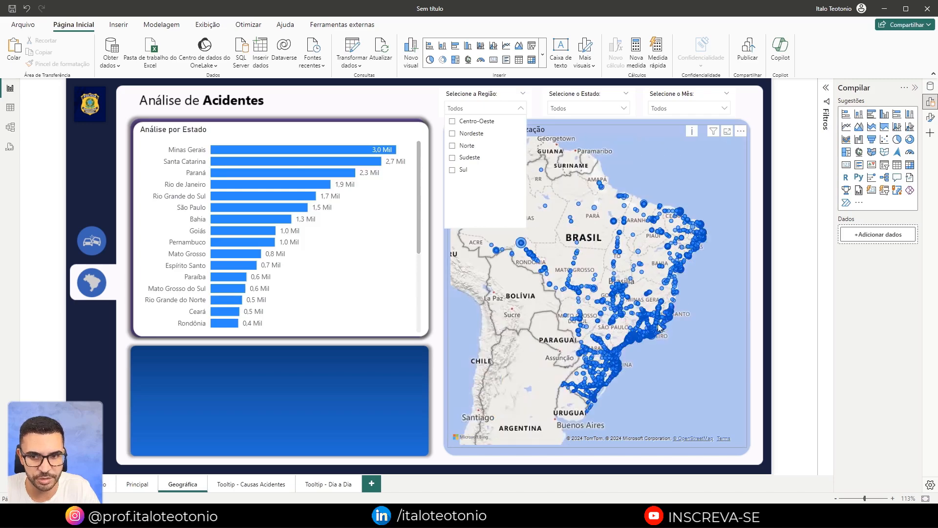
pyautogui.moveTo(658, 326)
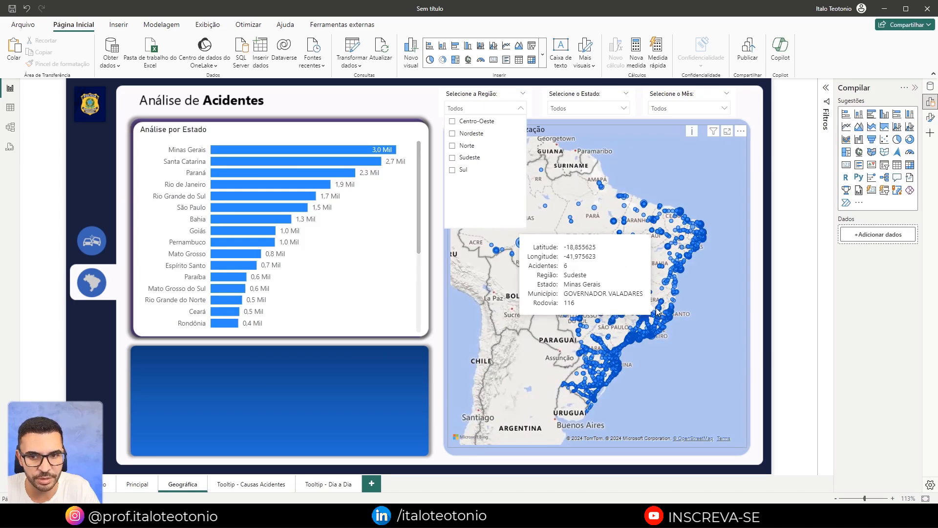
pyautogui.moveTo(679, 272)
pyautogui.click(371, 318)
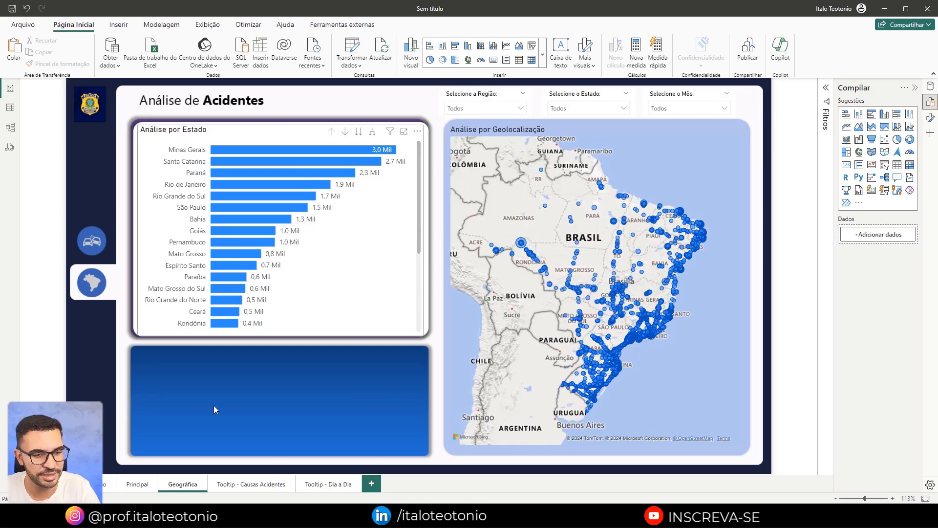
# View the report's cover page and the Principal page.
pyautogui.click(98, 484)
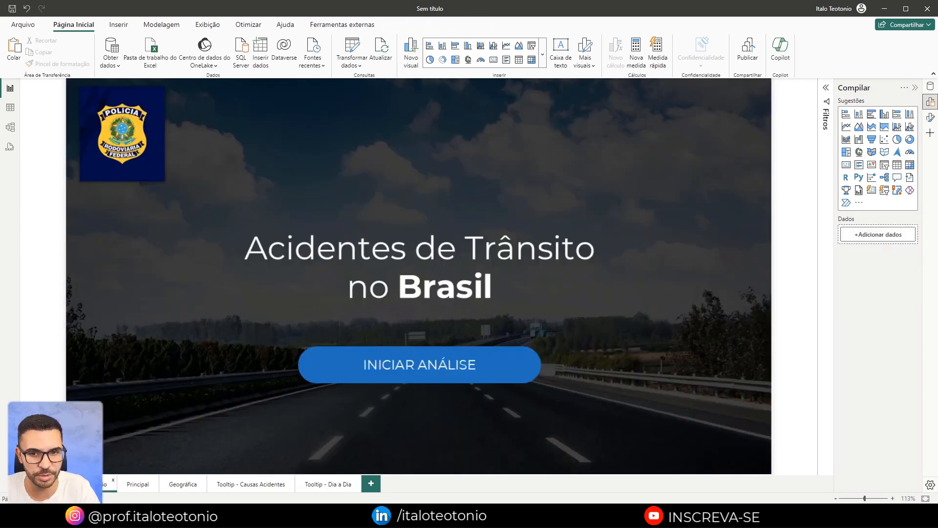
pyautogui.click(131, 486)
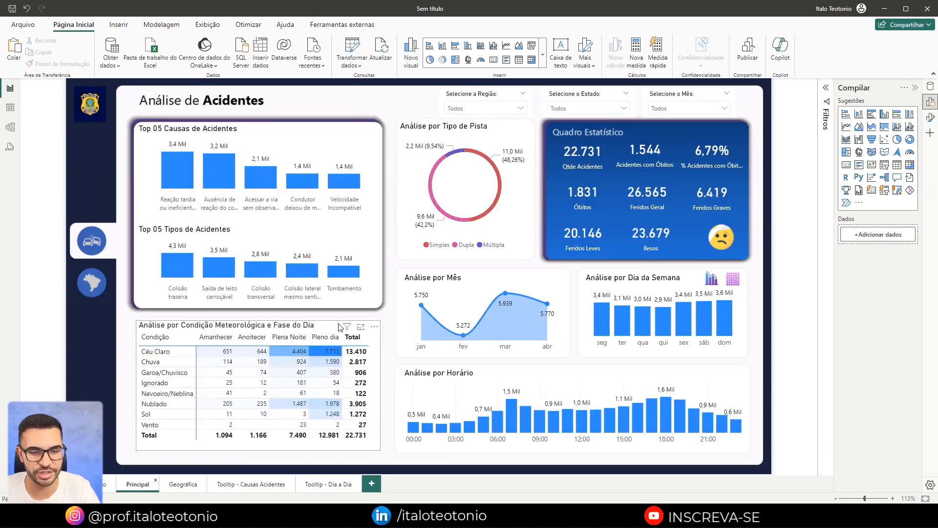